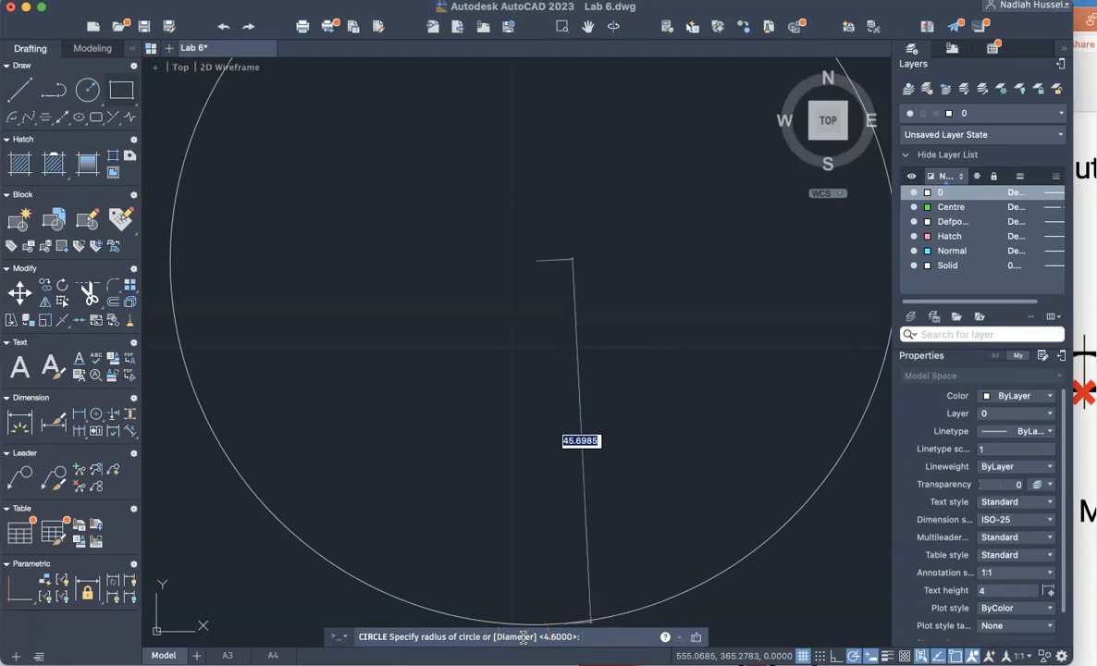
# Draw a circle with a diameter of 6 at the chosen centre point
pyautogui.click(518, 636)
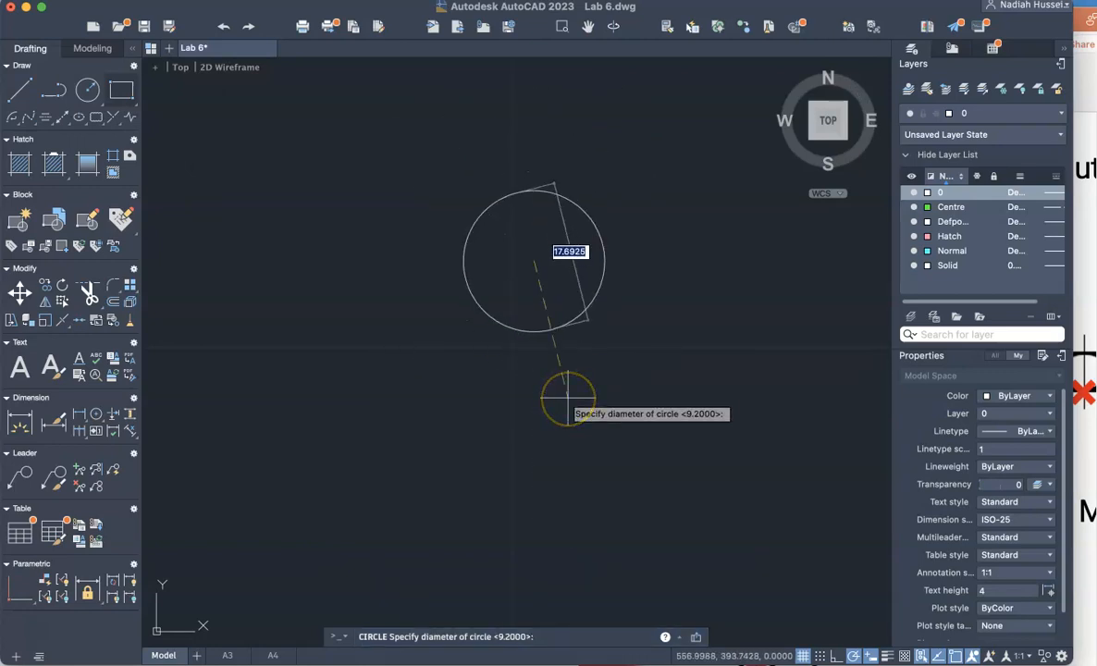
pyautogui.write('6')
pyautogui.press('Return')
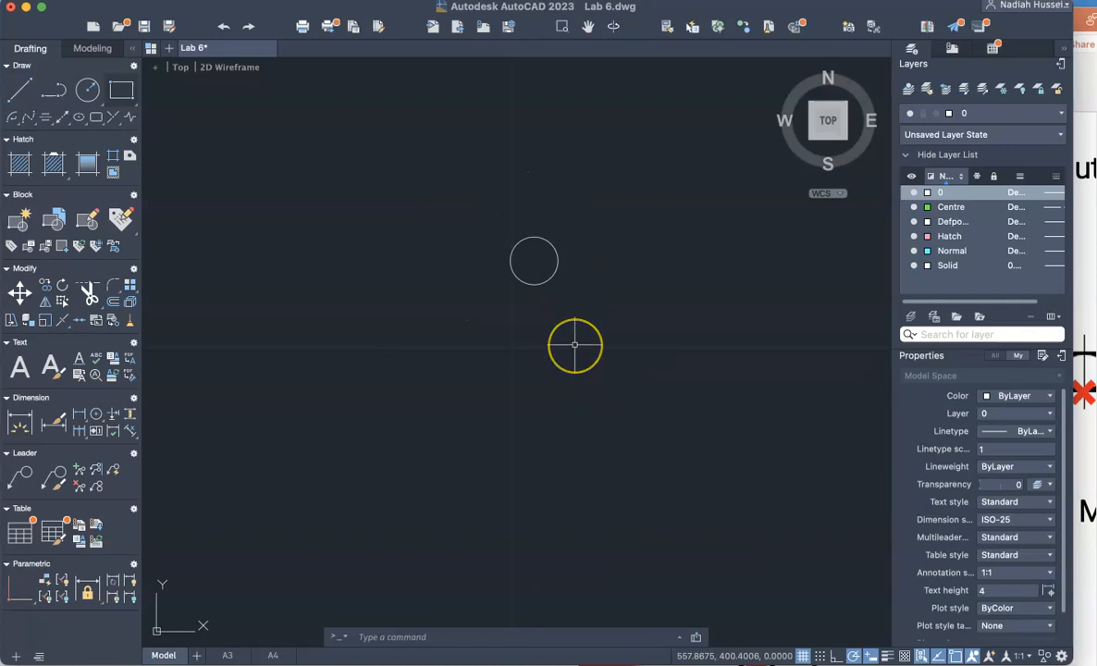
# Draw a concentric circle with a diameter of 12 around the 6-diameter circle
pyautogui.click(87, 90)
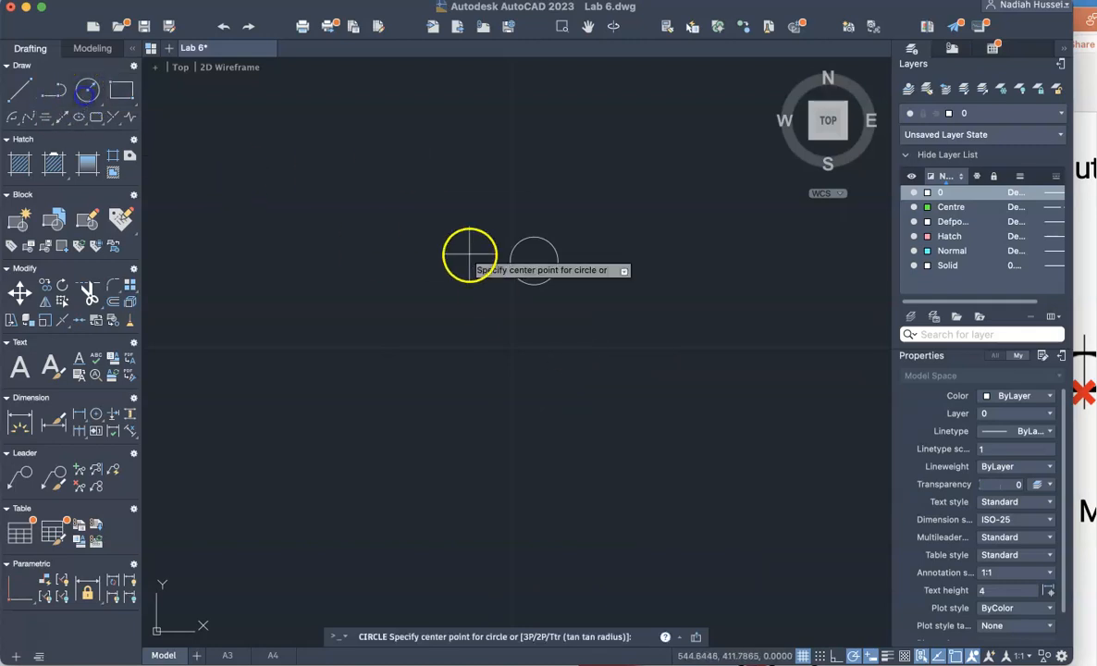
pyautogui.click(534, 261)
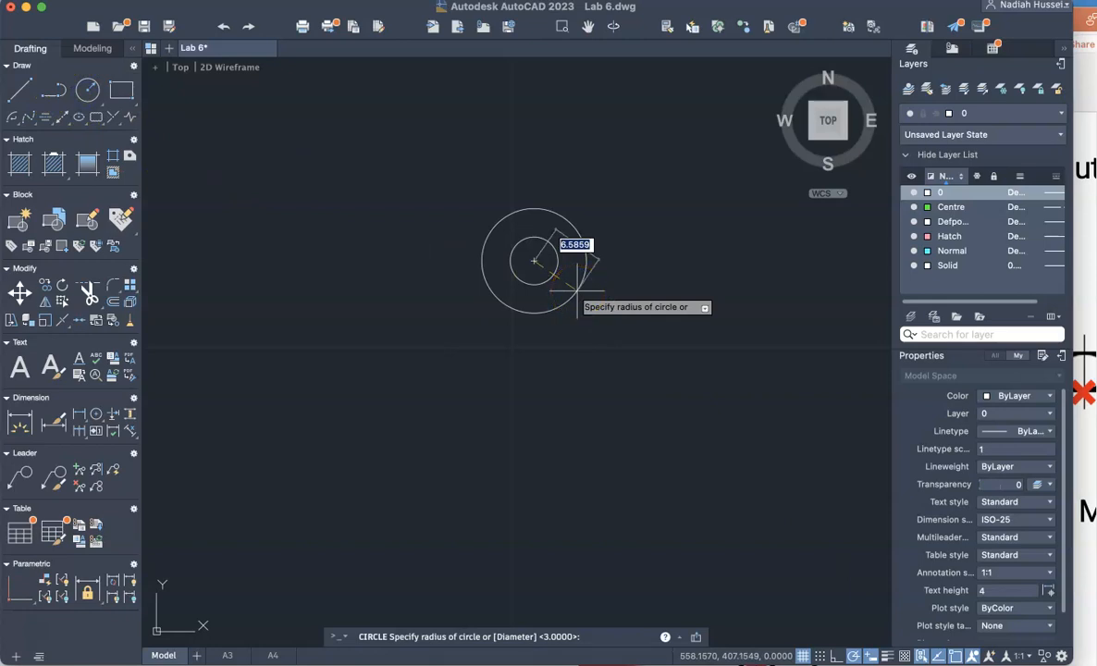
pyautogui.write('d')
pyautogui.press('Return')
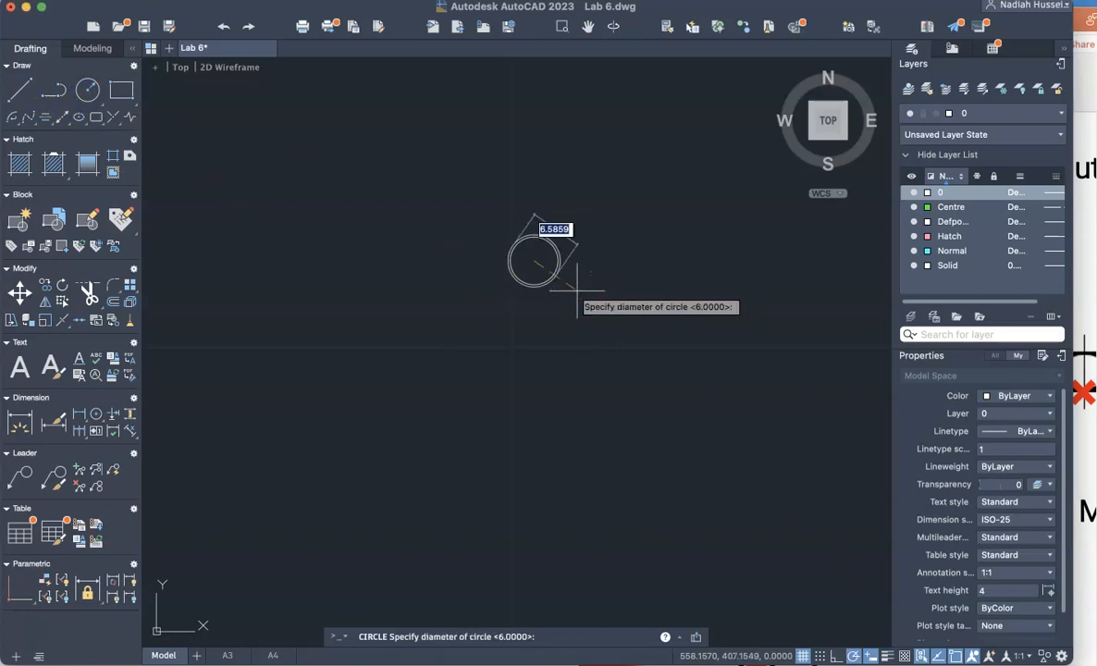
pyautogui.write('12')
pyautogui.press('Return')
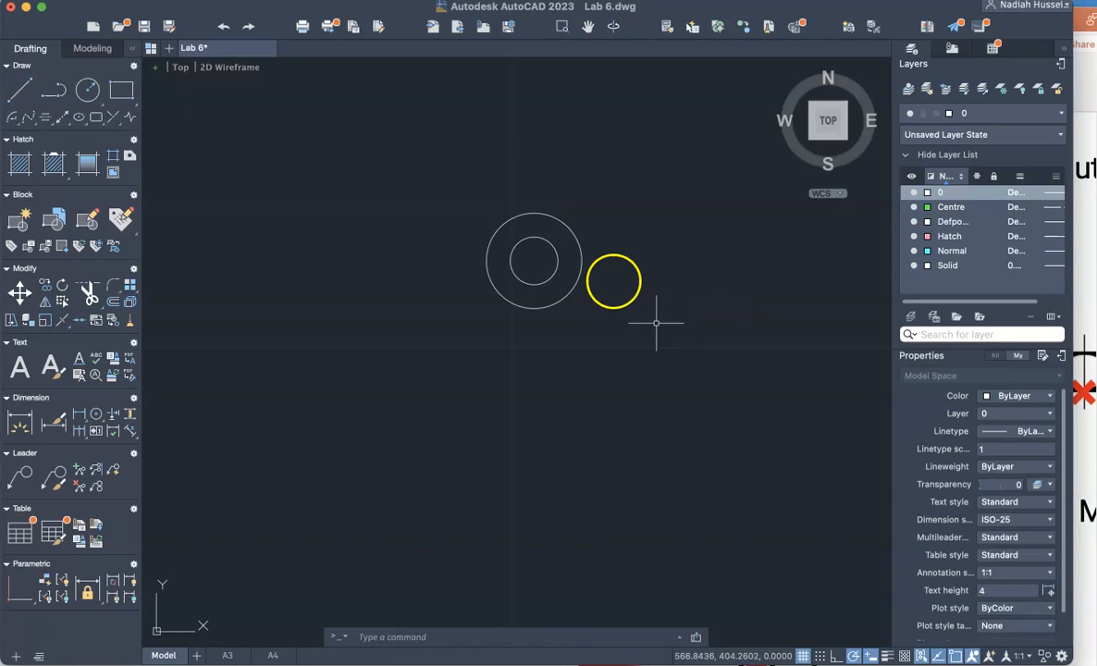
# Add a diameter dimension to the inner circle with its text to the lower left of the circle
pyautogui.write('dim')
pyautogui.press('Return')
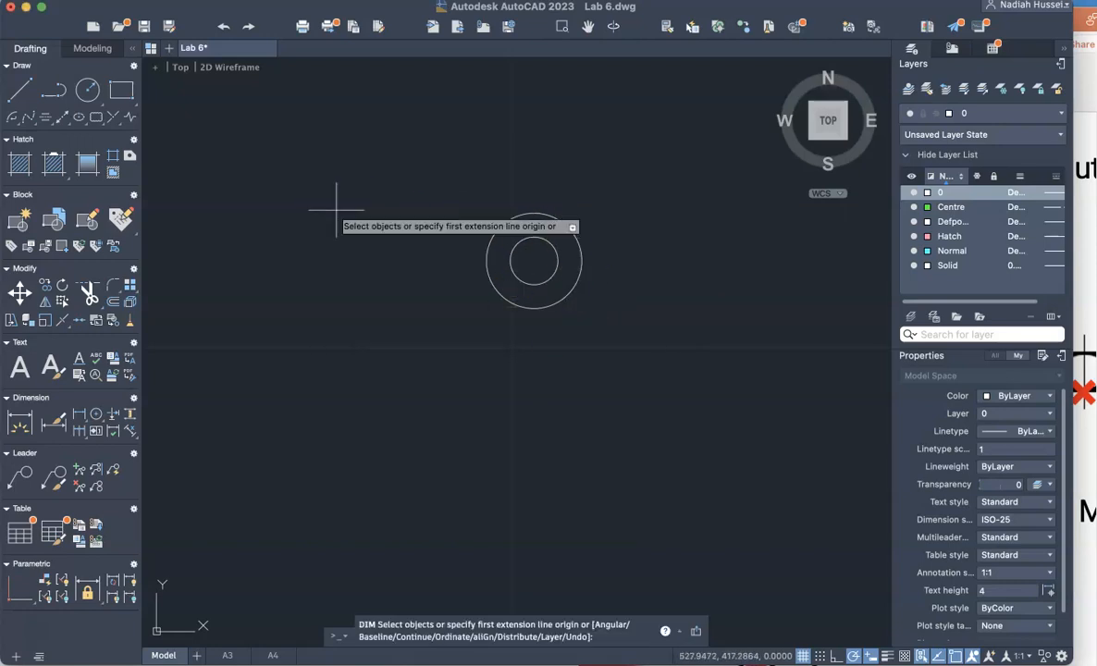
pyautogui.click(512, 263)
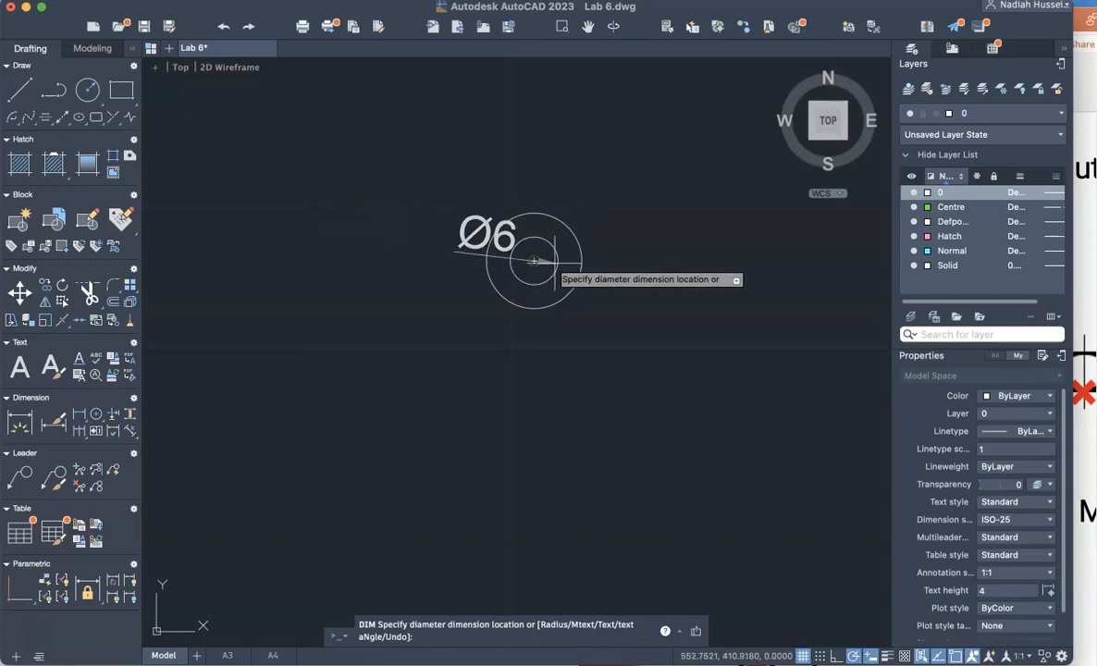
pyautogui.click(476, 298)
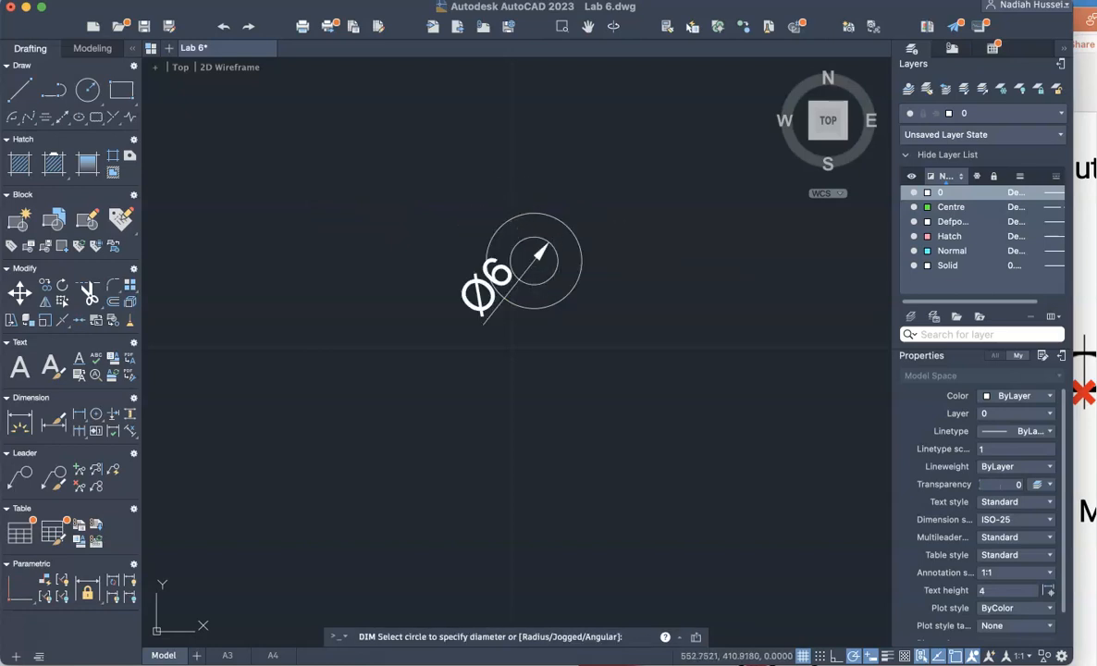
pyautogui.press('Escape')
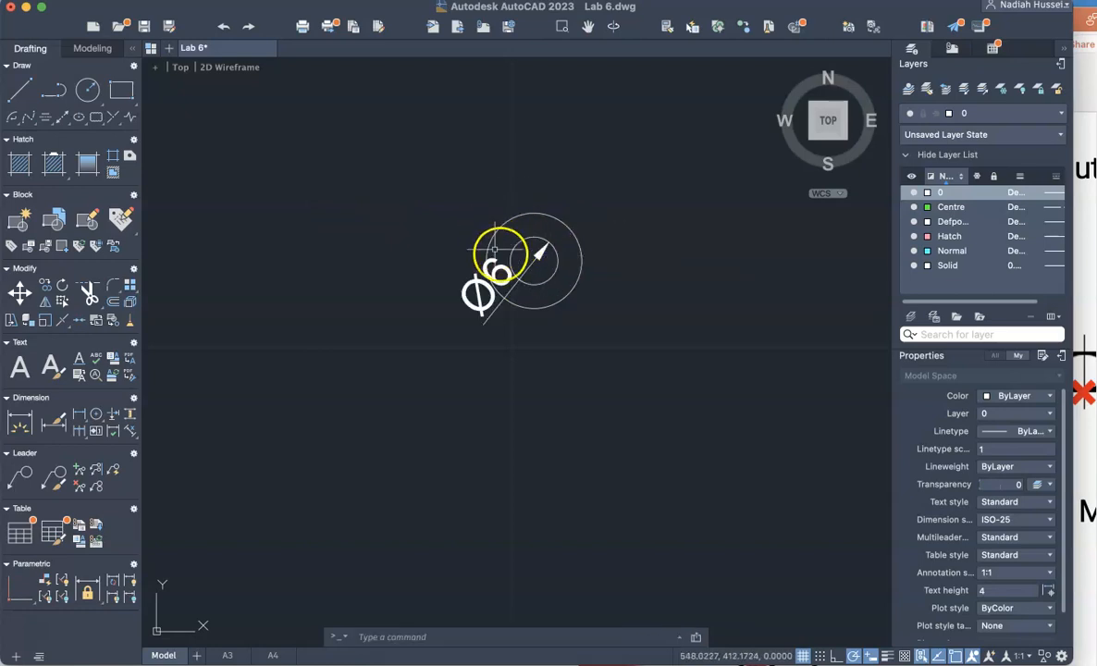
pyautogui.press('Return')
pyautogui.click(519, 215)
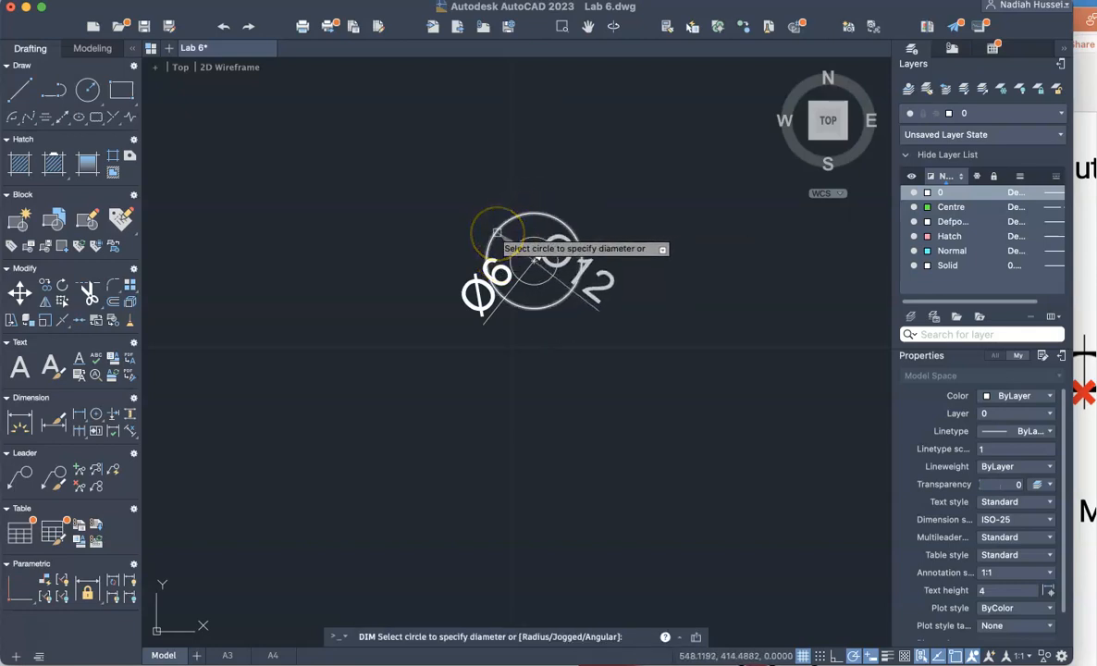
pyautogui.click(497, 232)
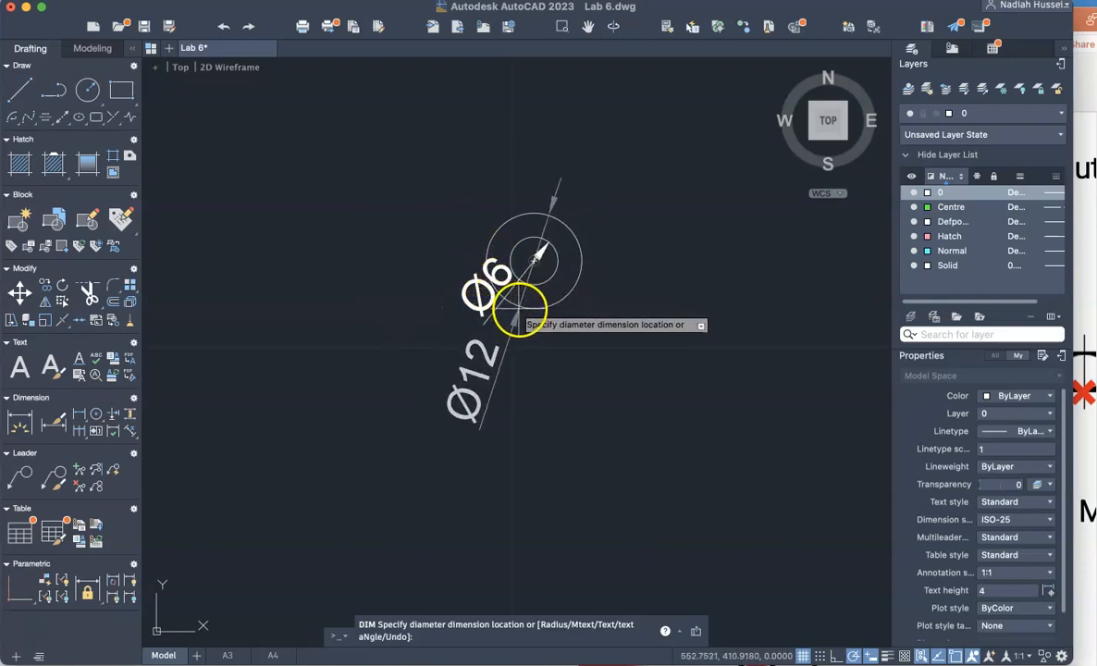
pyautogui.click(516, 311)
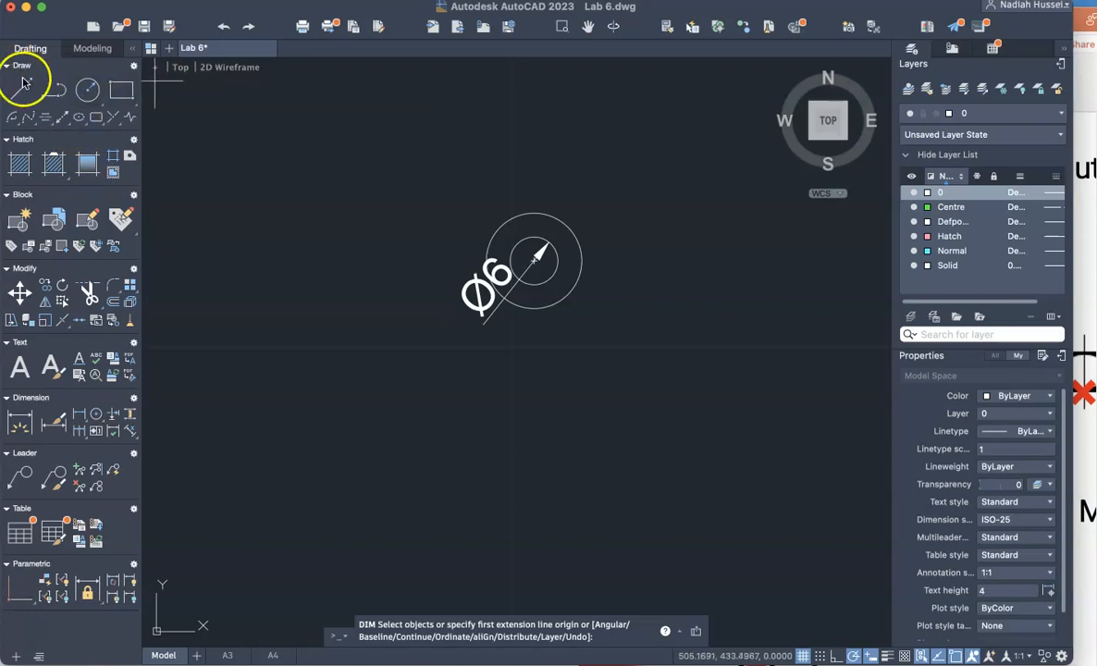
# Make the Centre layer current and draw a horizontal centre line leftward from the circles' shared centre
pyautogui.click(115, 98)
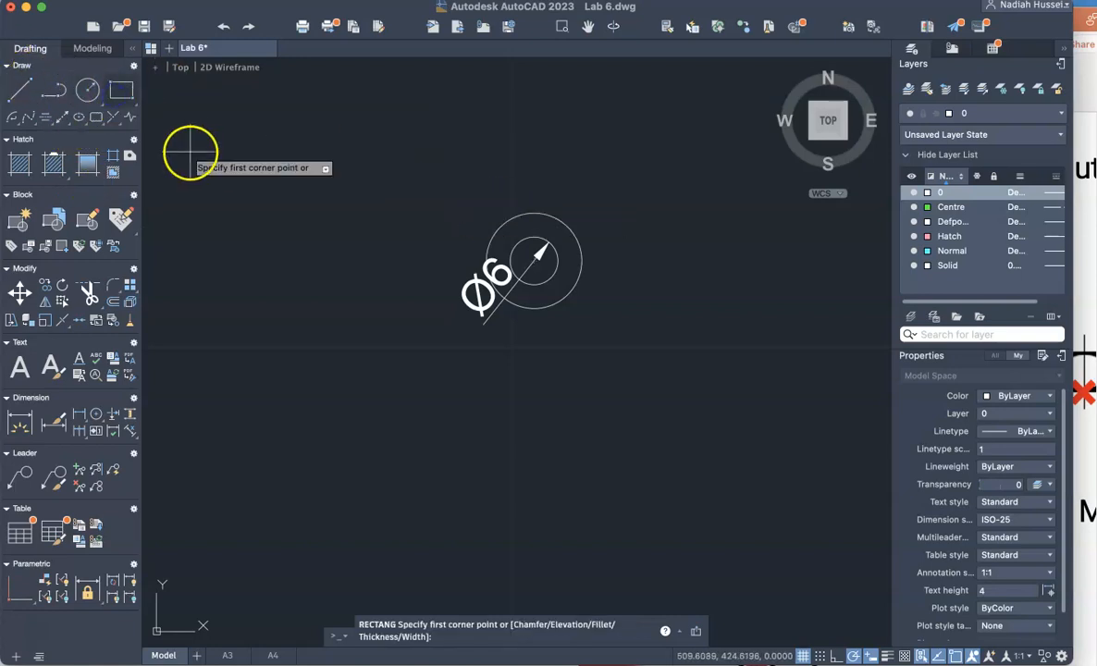
pyautogui.click(20, 90)
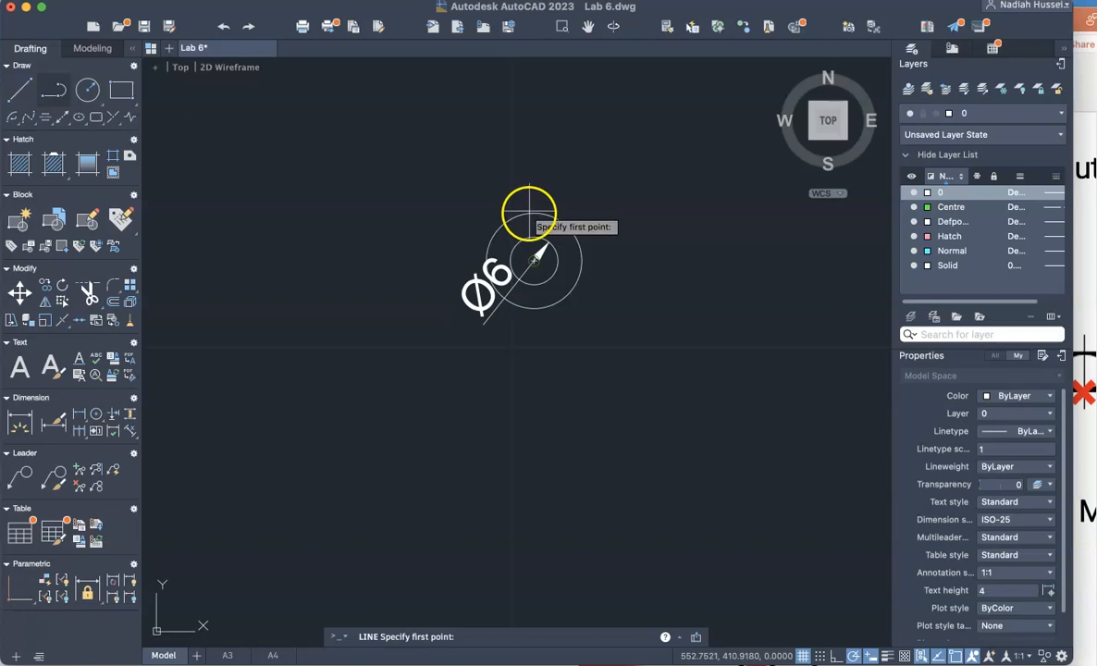
pyautogui.doubleClick(951, 207)
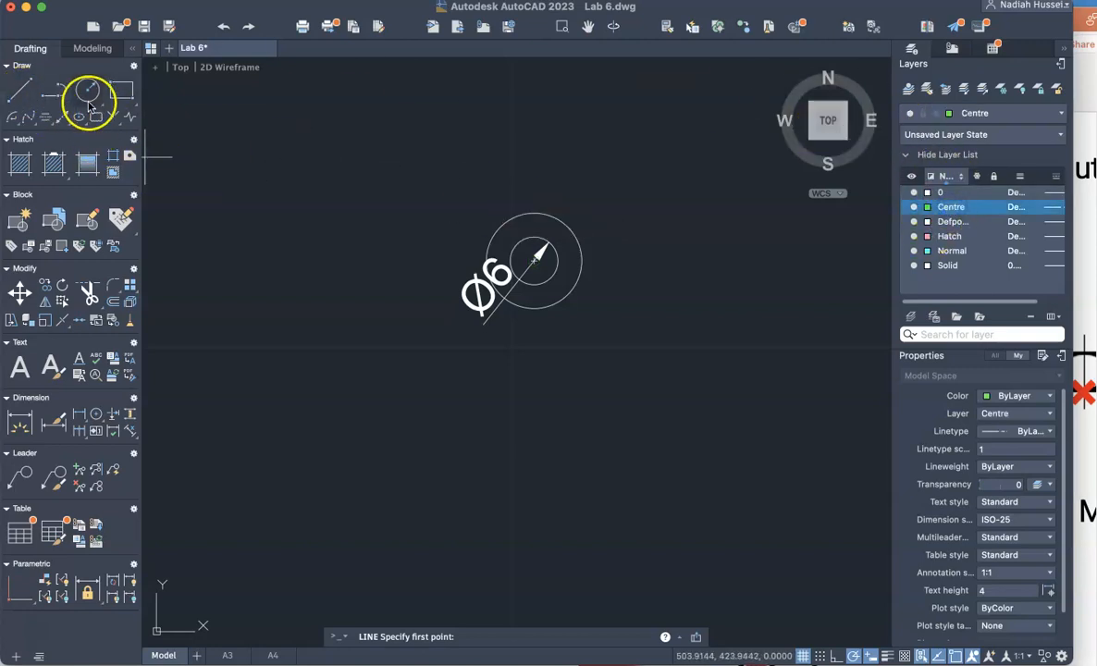
pyautogui.click(19, 90)
pyautogui.click(534, 258)
pyautogui.click(352, 259)
pyautogui.press('Return')
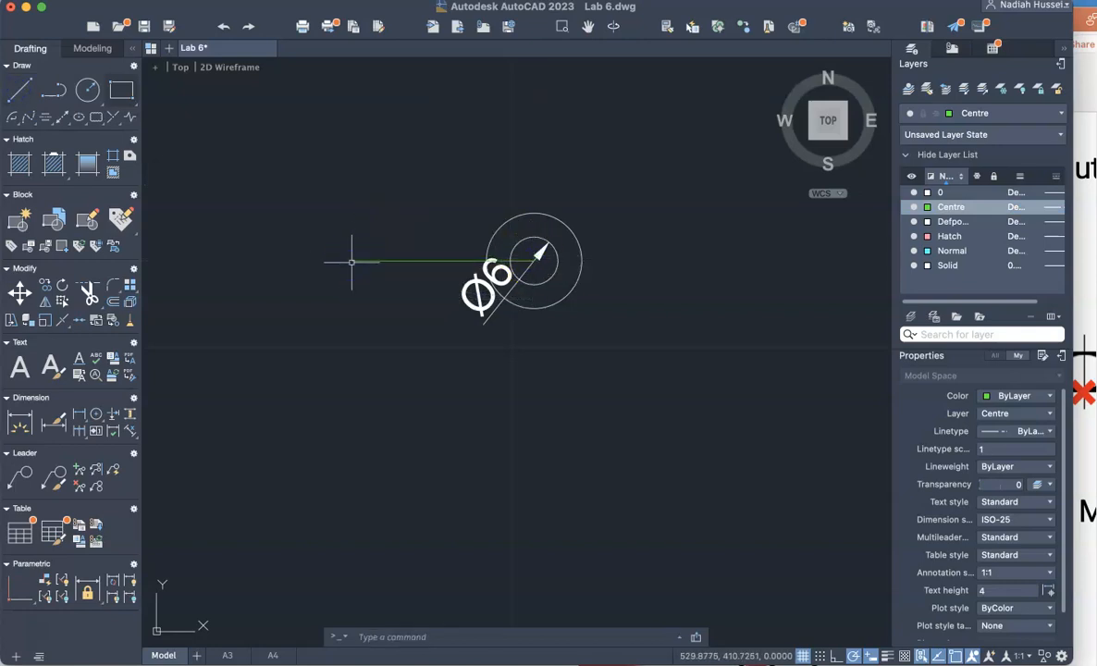
# Enable the Nearest object snap and draw a horizontal projection line leftward from the outer circle's topmost point
pyautogui.click(23, 88)
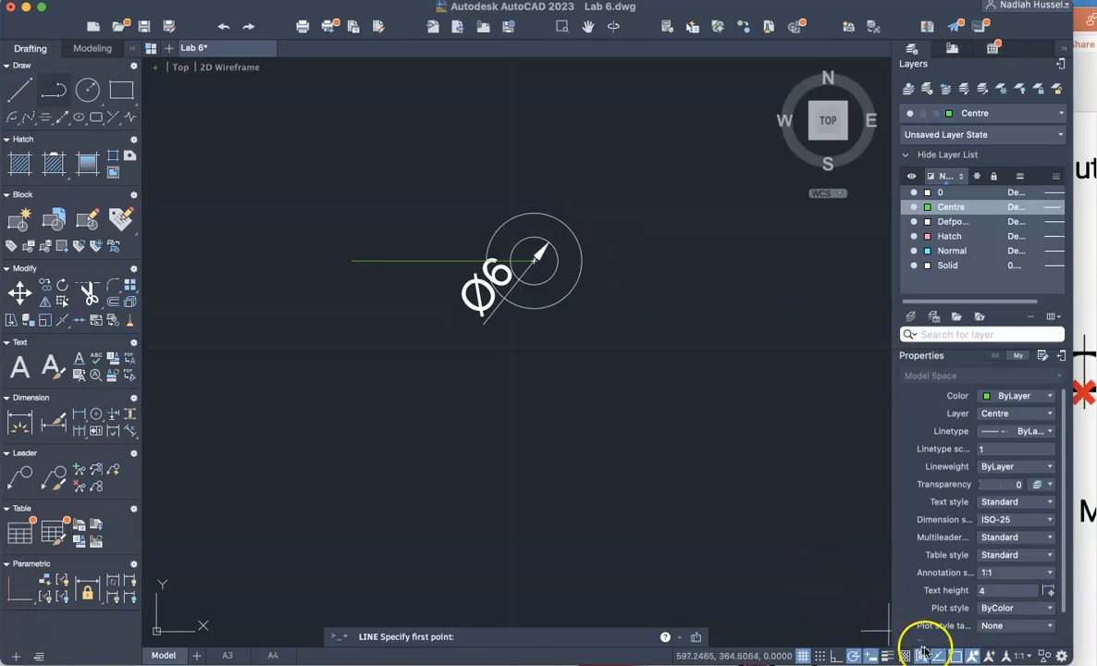
pyautogui.rightClick(954, 659)
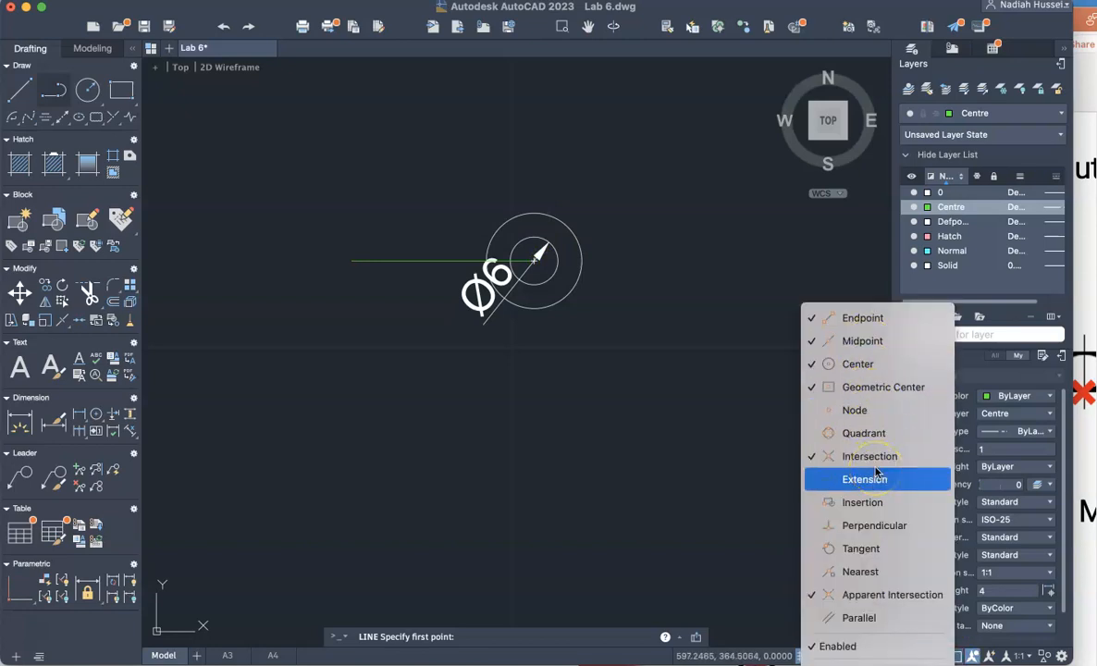
pyautogui.click(870, 571)
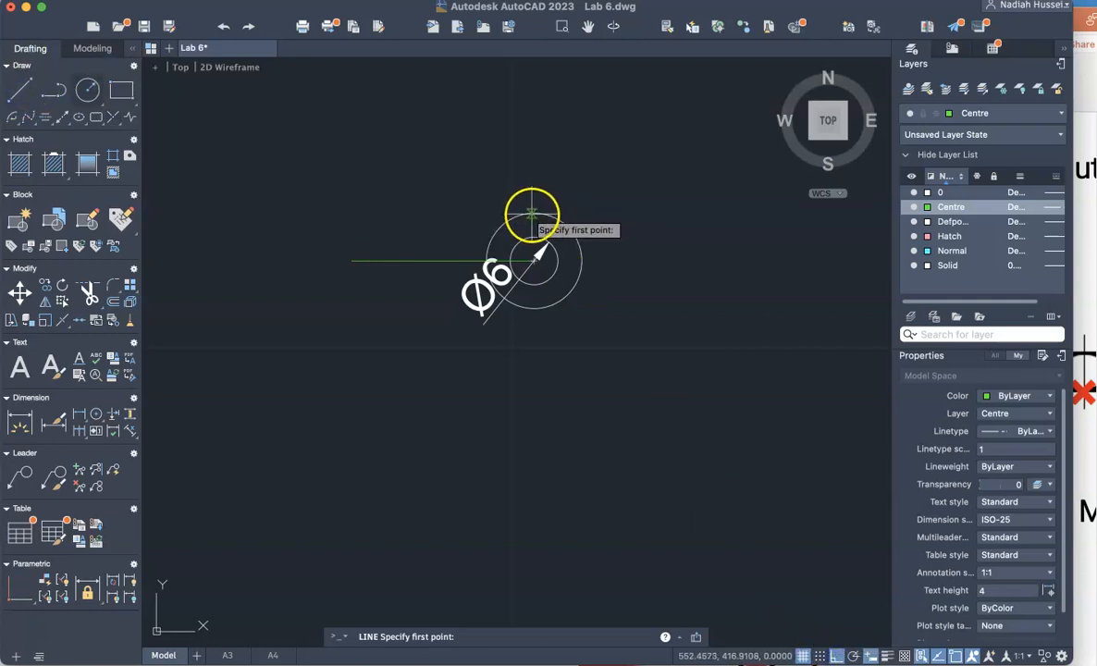
pyautogui.click(533, 213)
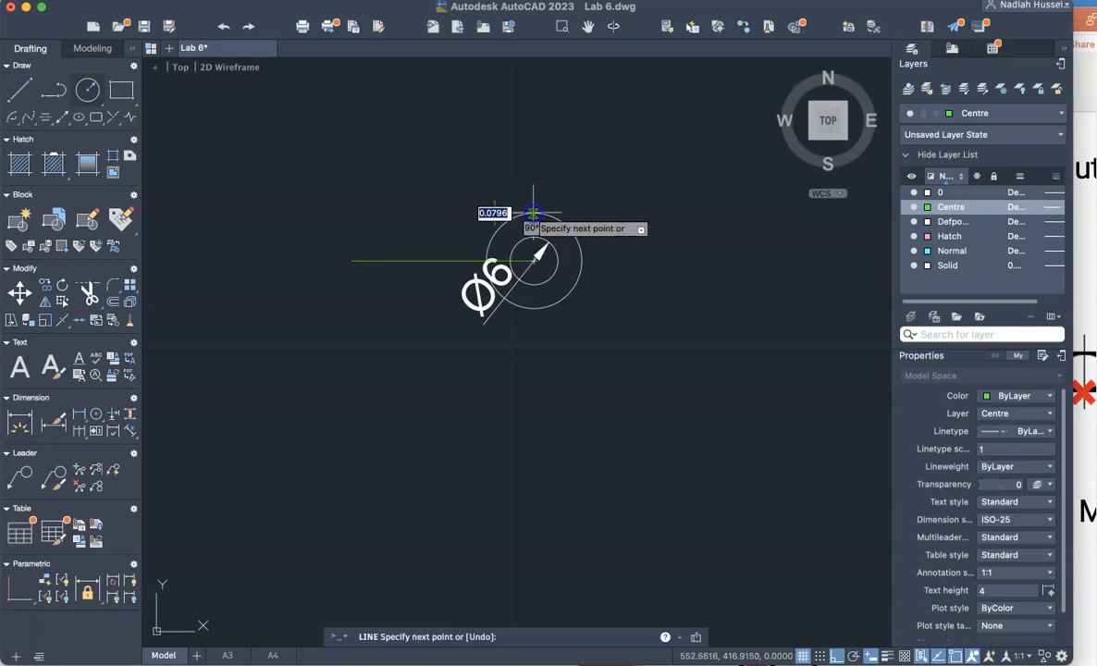
pyautogui.click(362, 193)
pyautogui.press('Return')
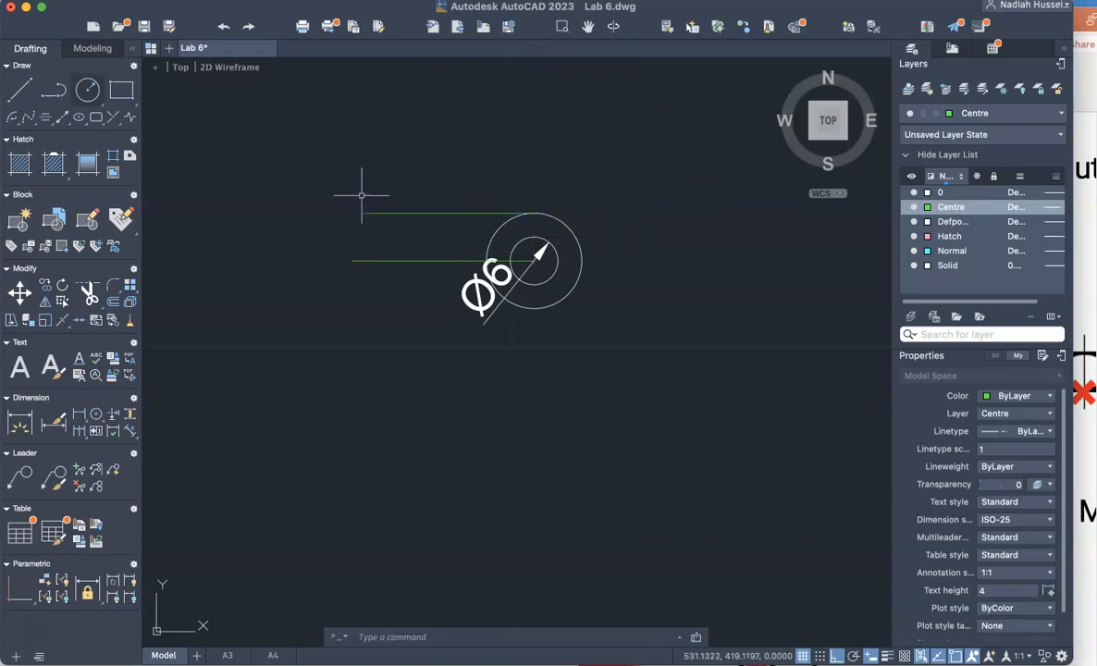
# Draw a horizontal projection line leftward from the outer circle's lowest point
pyautogui.click(16, 89)
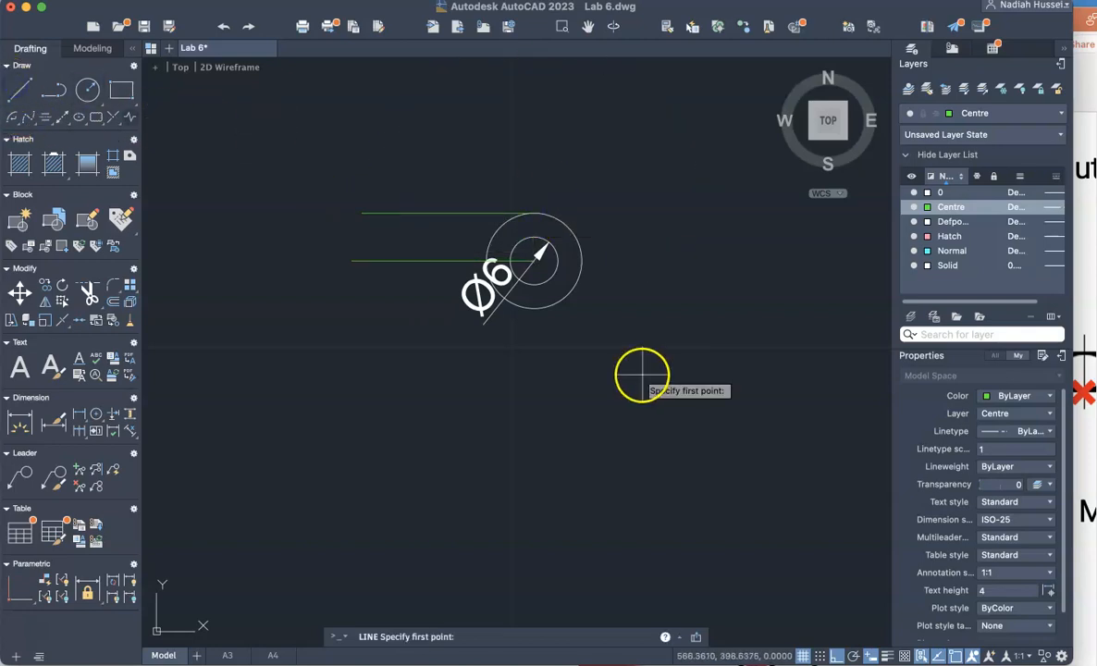
pyautogui.click(534, 308)
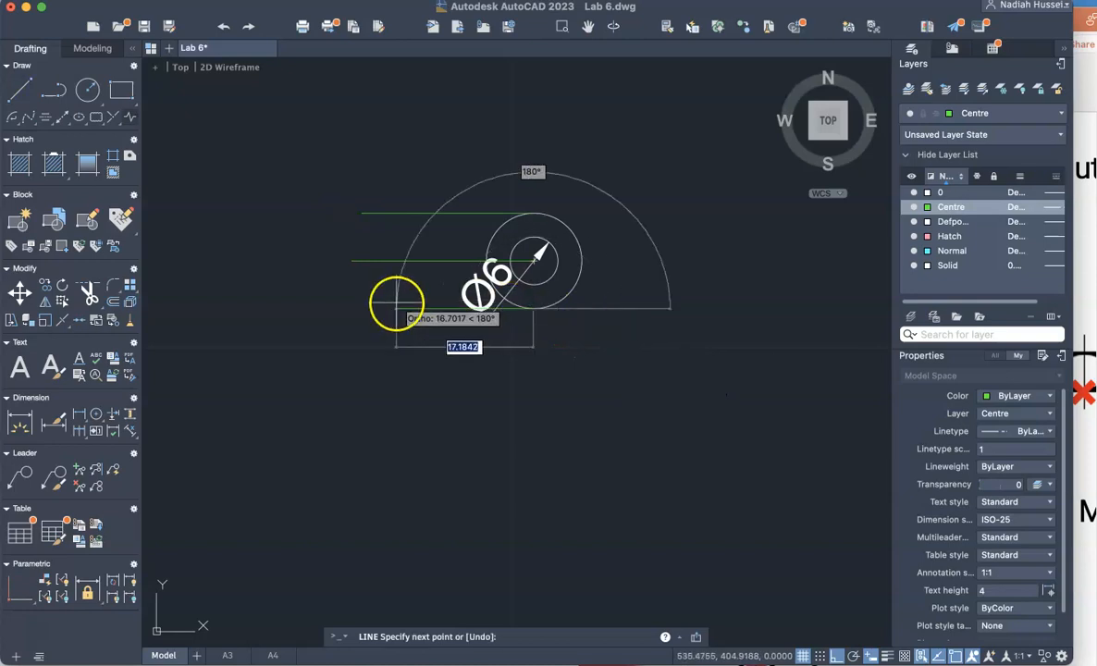
pyautogui.click(348, 306)
pyautogui.press('Escape')
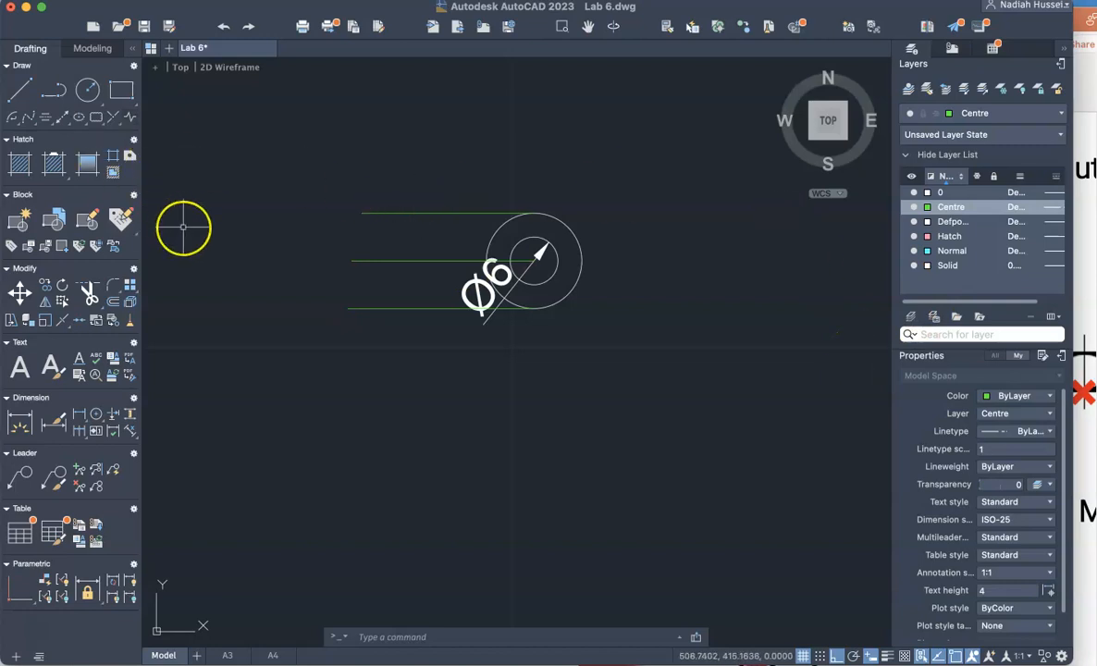
pyautogui.click(20, 91)
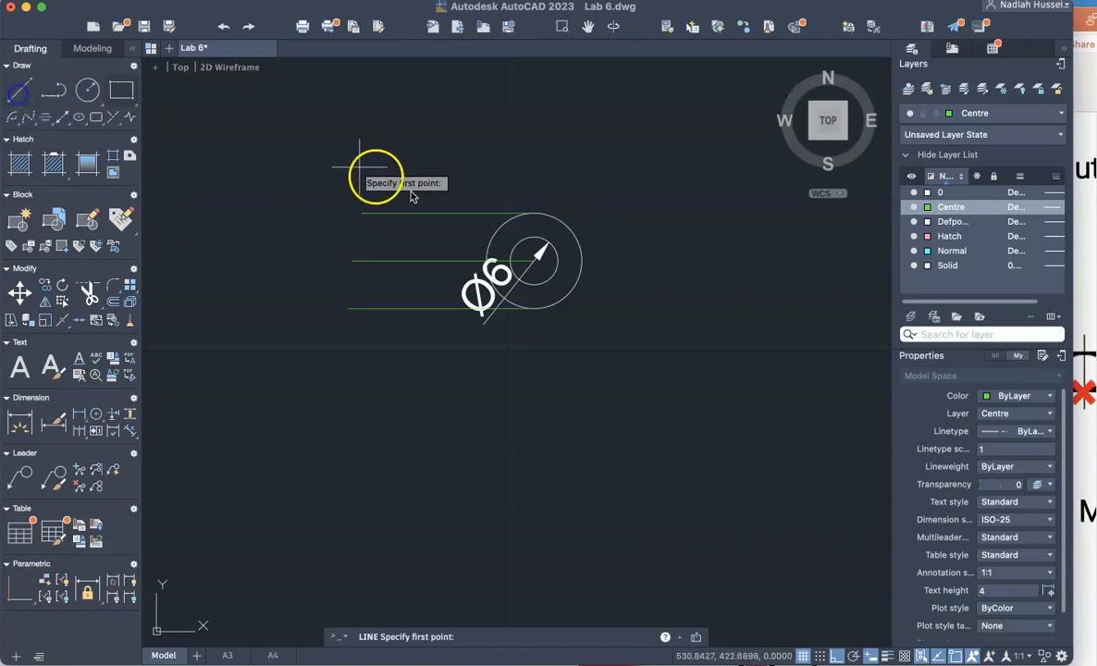
pyautogui.click(123, 92)
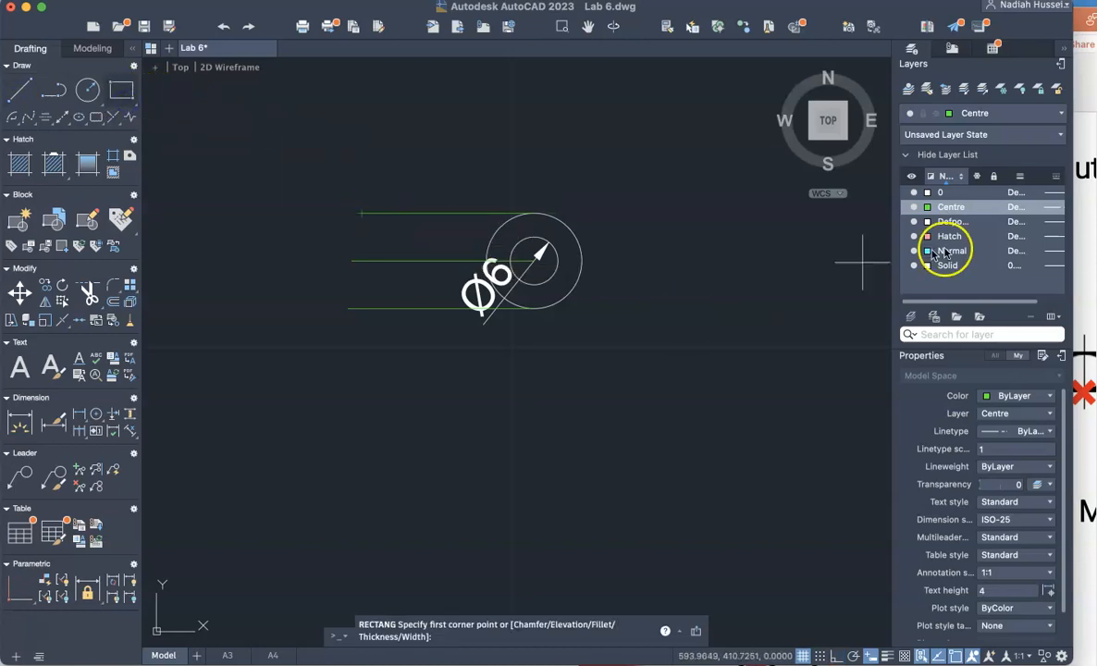
pyautogui.click(982, 194)
pyautogui.rightClick(981, 194)
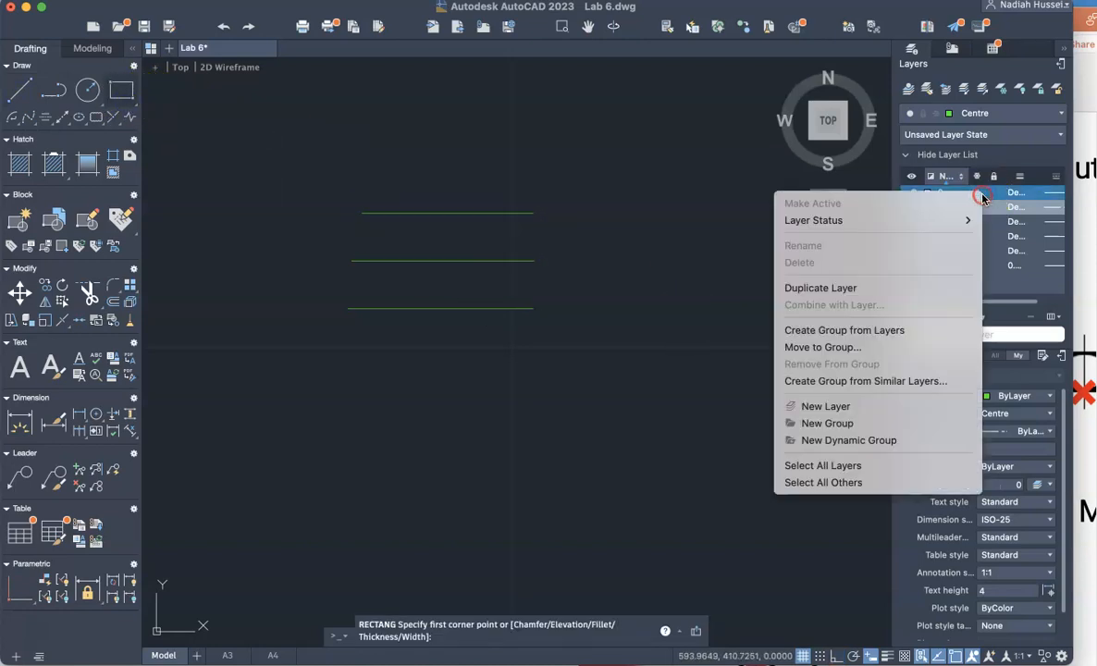
pyautogui.moveTo(821, 227)
pyautogui.click(744, 222)
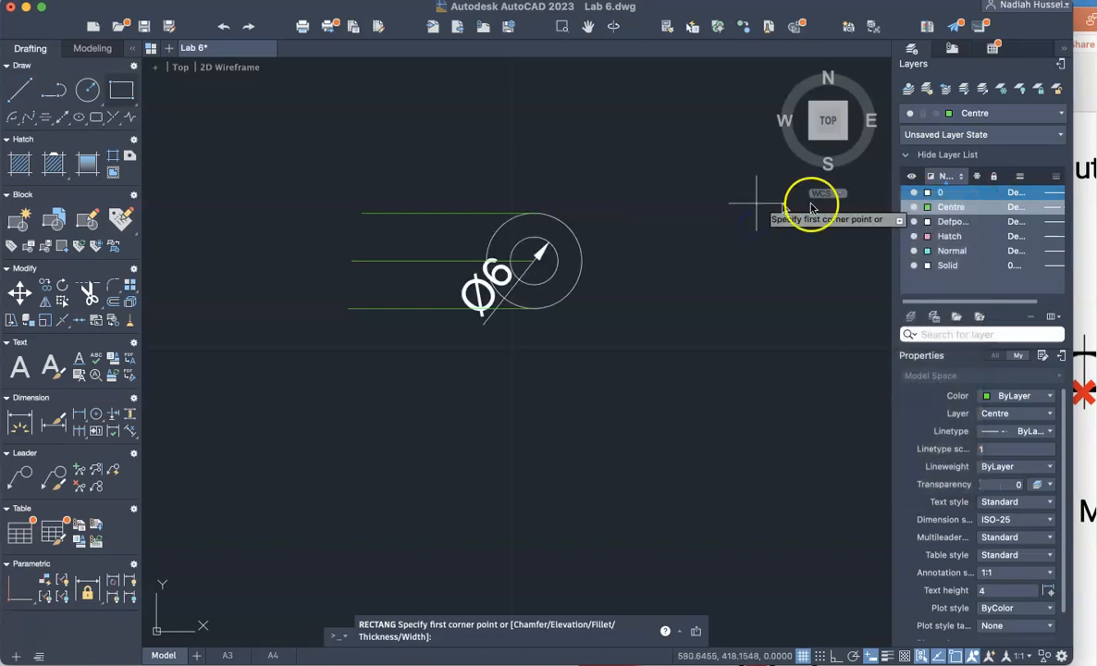
# Make layer 0 current and draw a closed vertical rectangle of lines, 1.6 wide, spanning the upper and lower projection lines
pyautogui.doubleClick(956, 193)
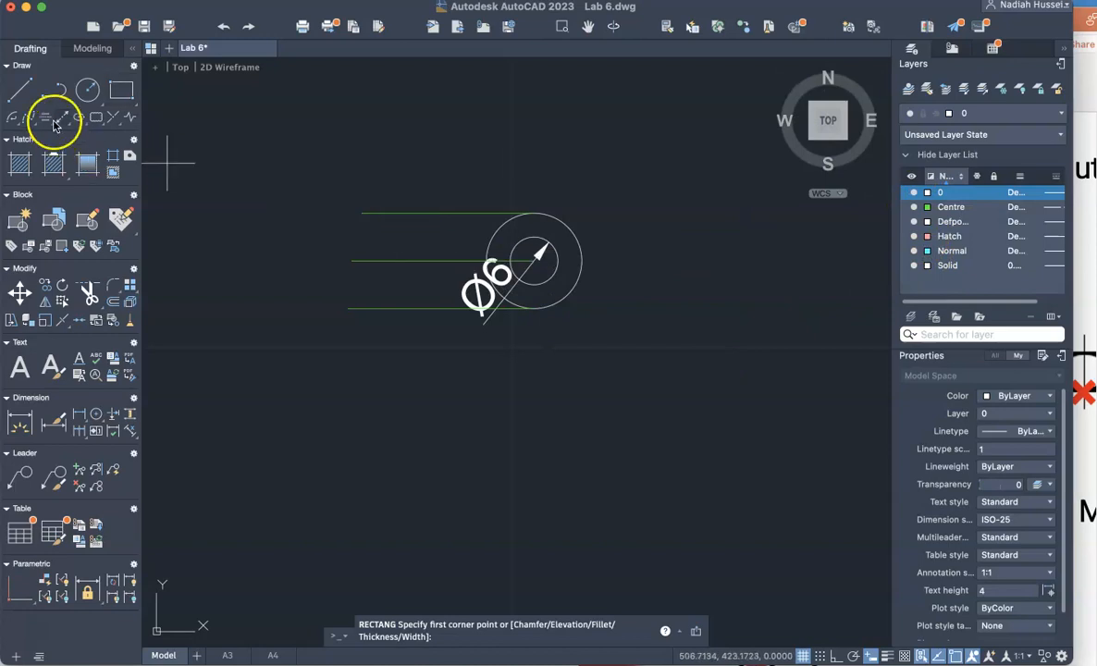
pyautogui.click(20, 90)
pyautogui.click(384, 212)
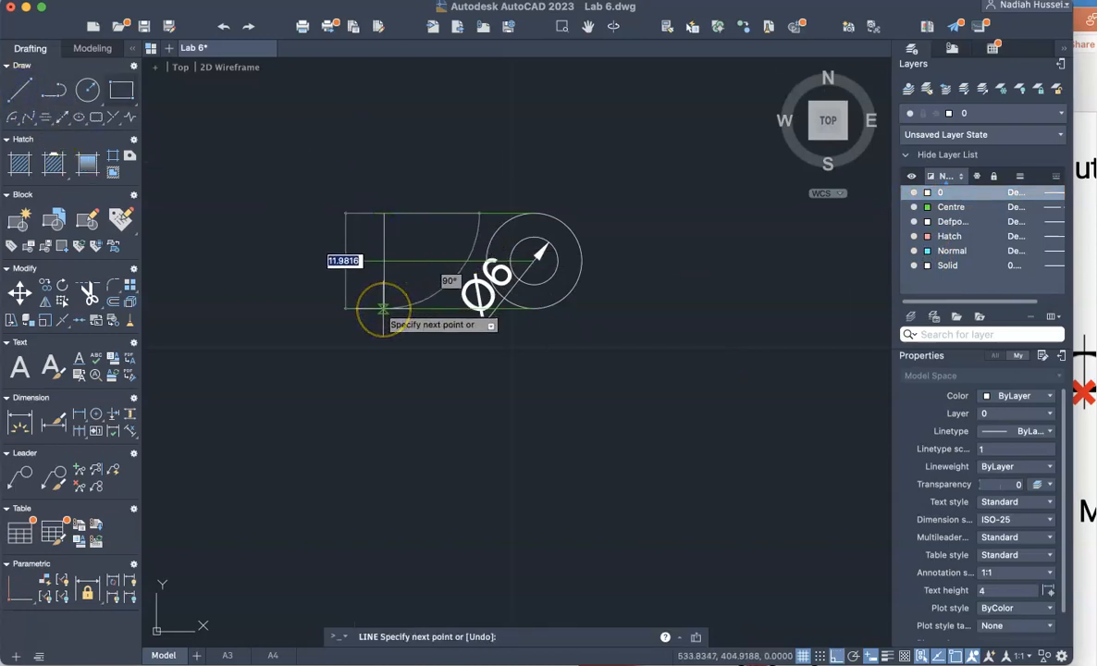
pyautogui.click(384, 308)
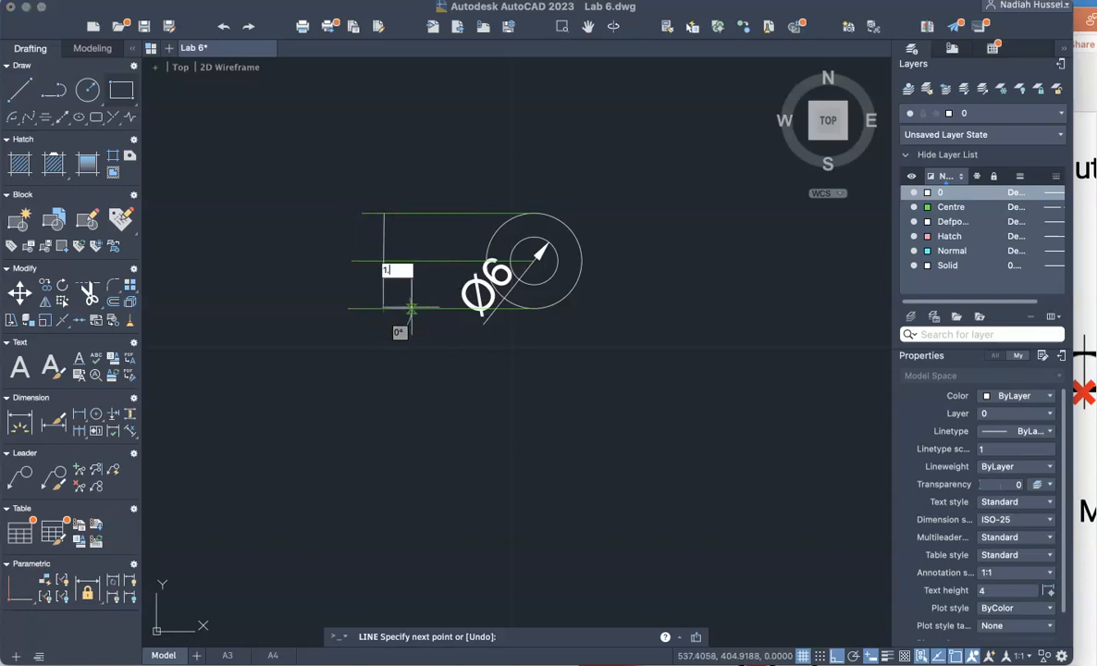
pyautogui.write('1.6')
pyautogui.press('Return')
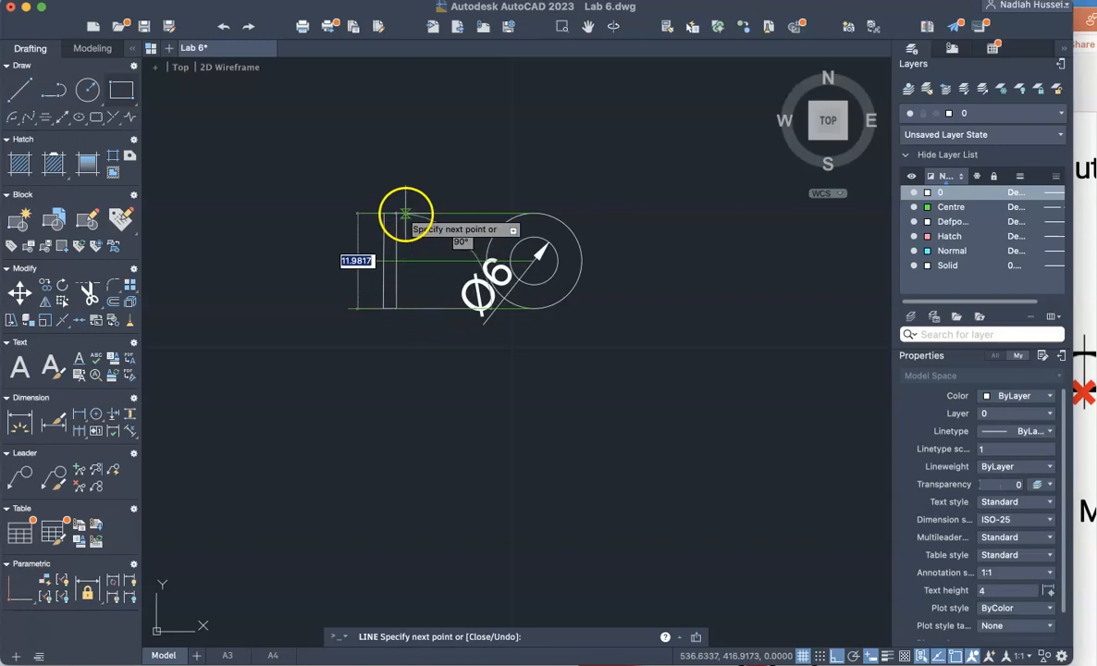
pyautogui.click(398, 213)
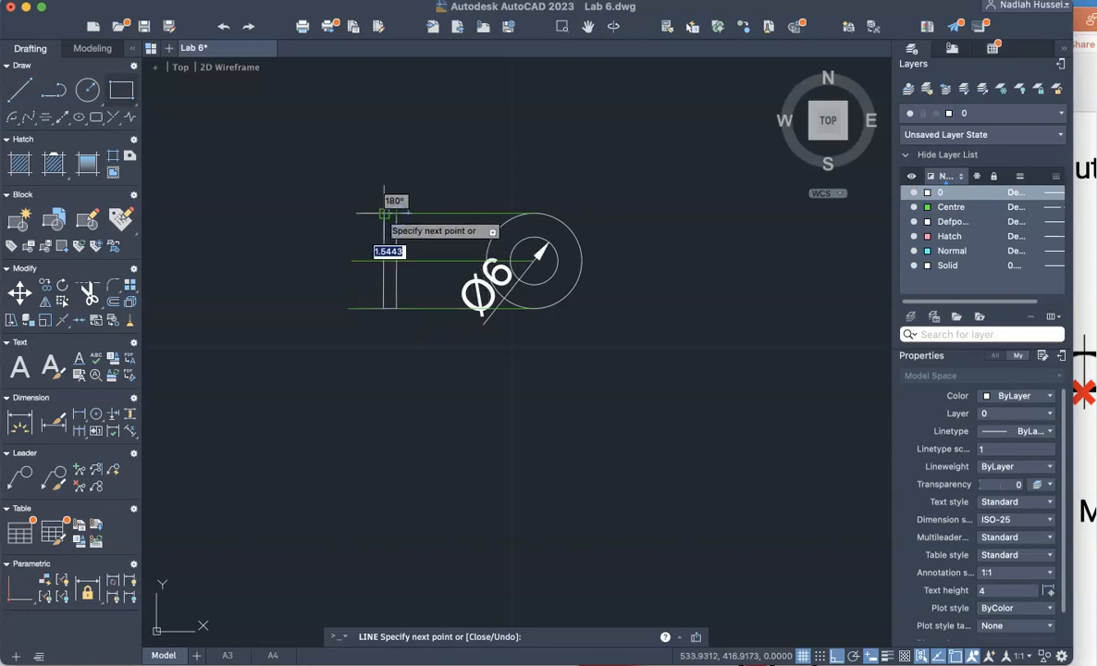
pyautogui.click(384, 214)
pyautogui.press('Return')
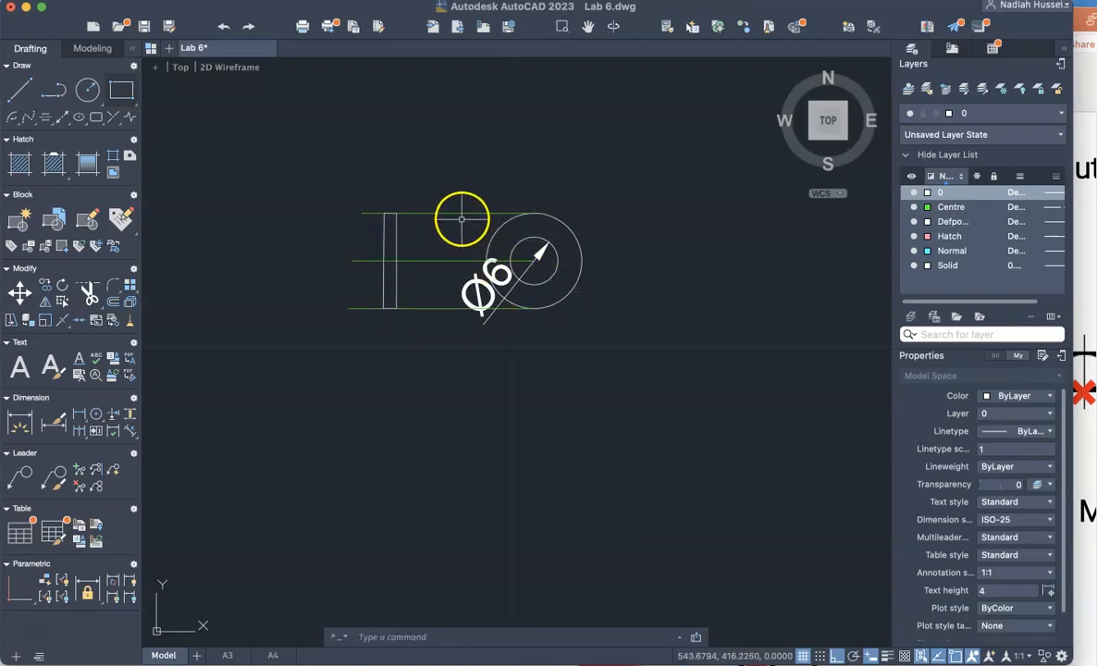
# Delete the upper and lower horizontal projection lines between the side view and the circles
pyautogui.press('Delete')
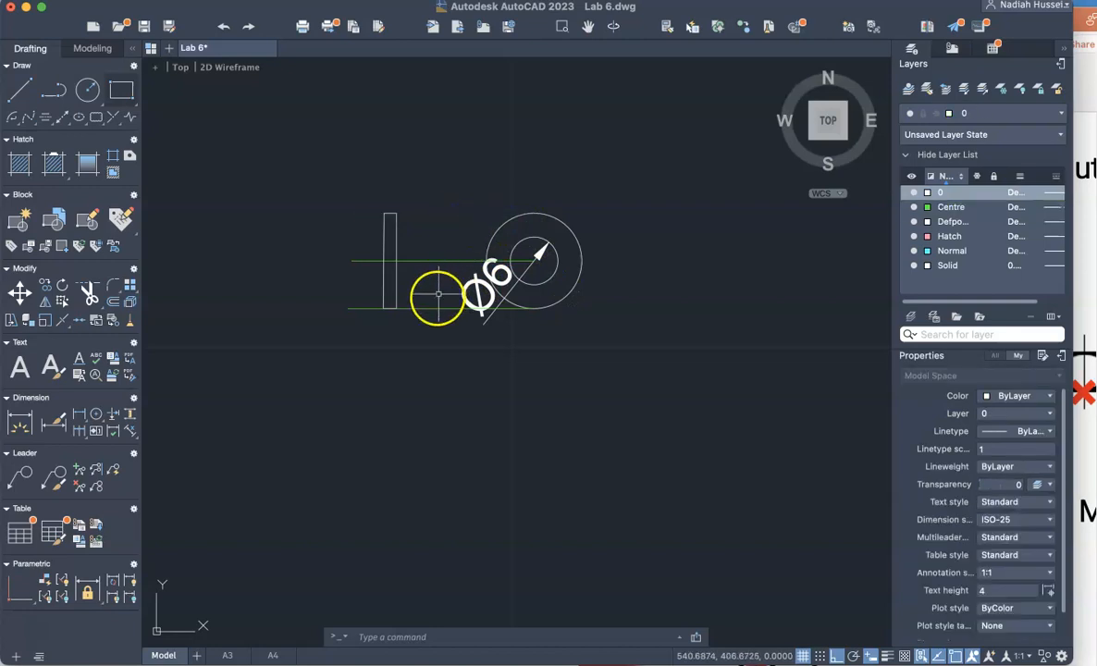
pyautogui.click(433, 308)
pyautogui.press('Delete')
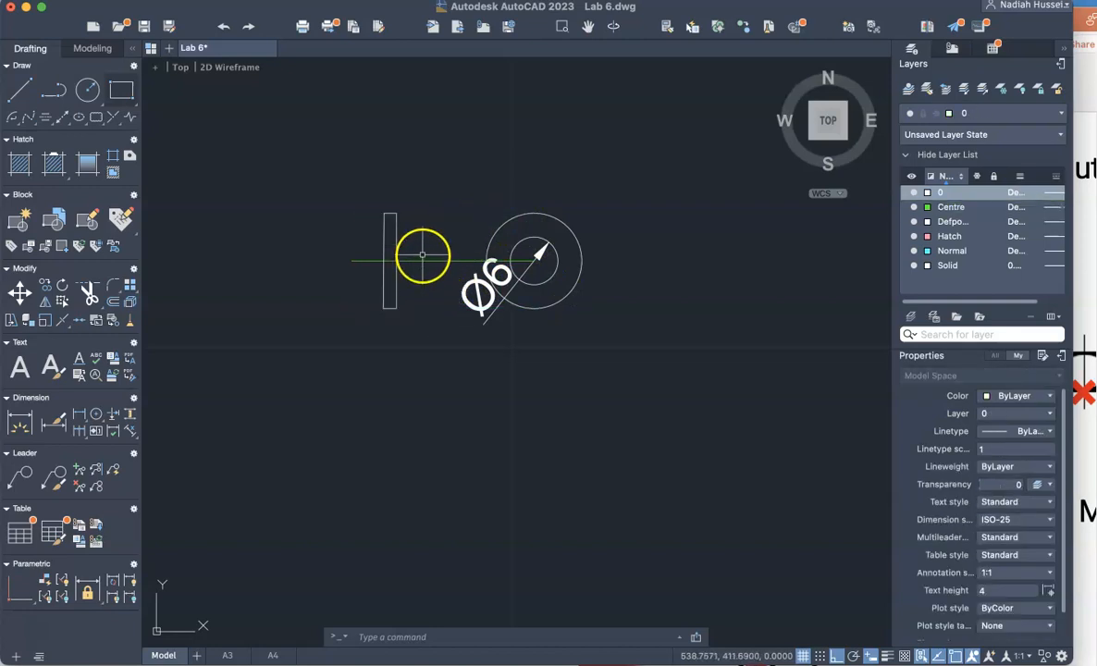
# Stretch the horizontal centre line's ends so it spans the outer circle from its leftmost to its rightmost point
pyautogui.click(421, 263)
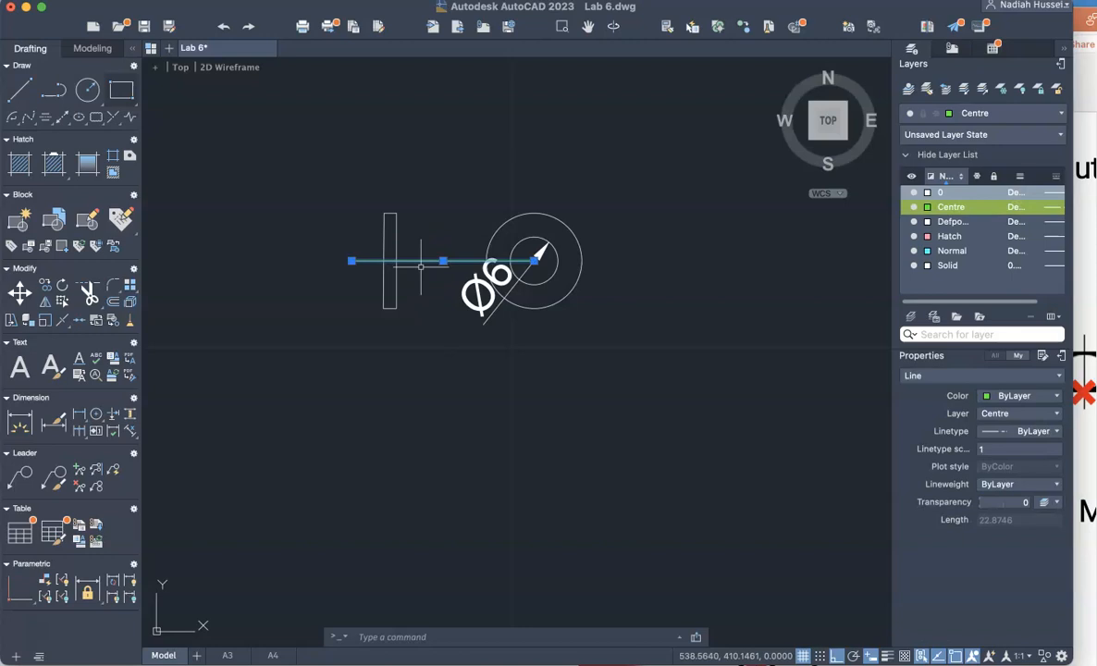
pyautogui.click(352, 261)
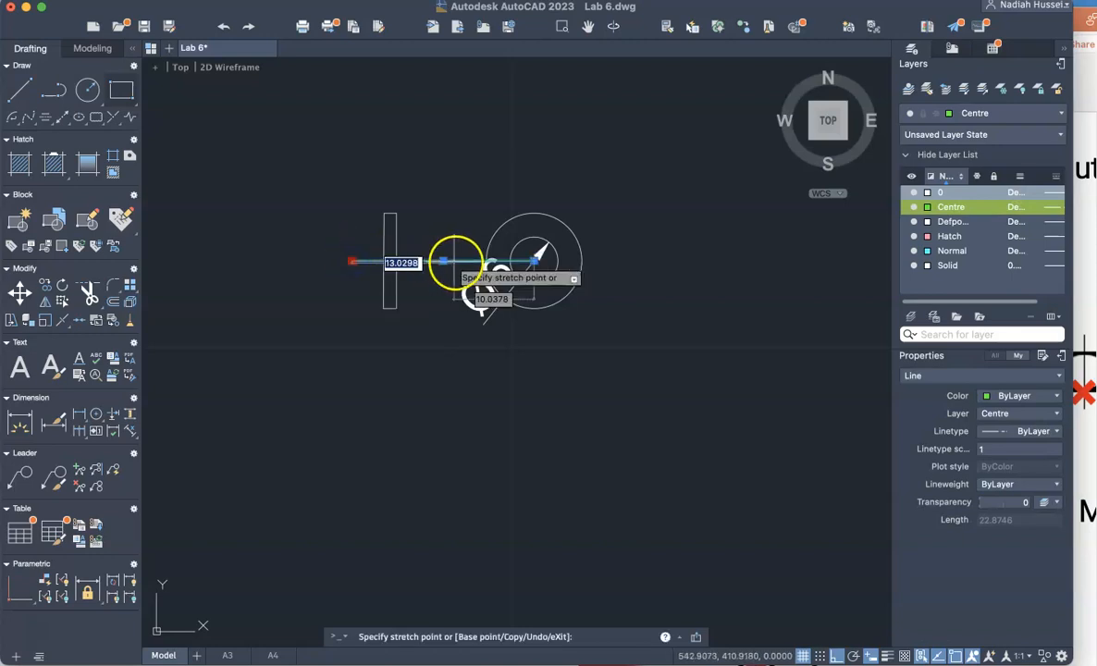
pyautogui.click(488, 262)
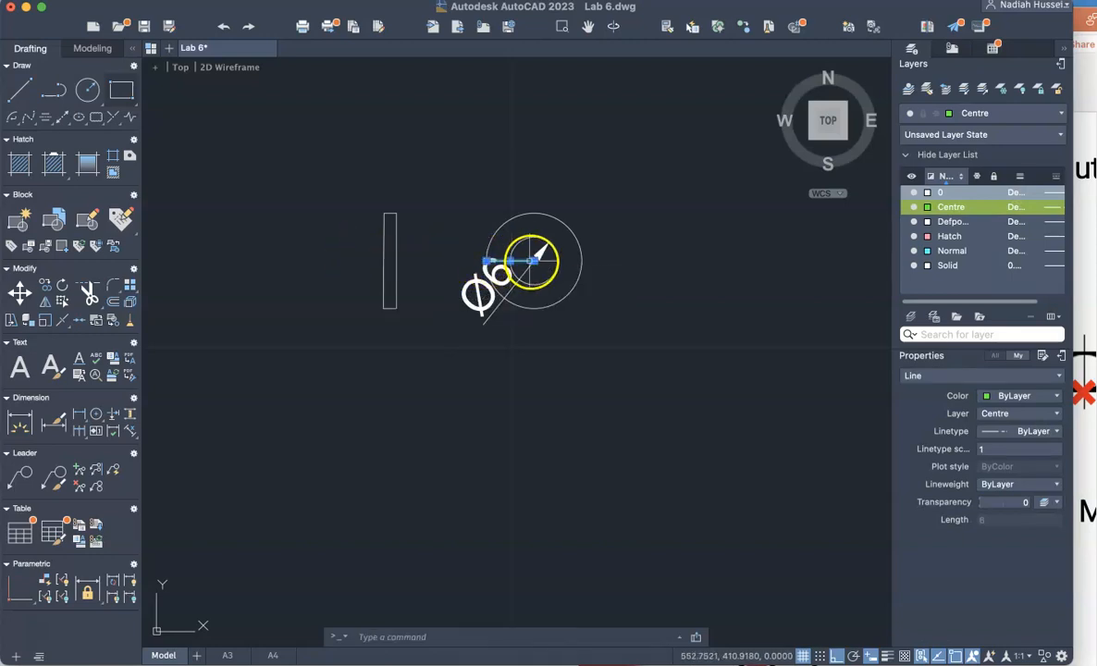
pyautogui.click(532, 263)
pyautogui.click(582, 260)
pyautogui.moveTo(582, 262)
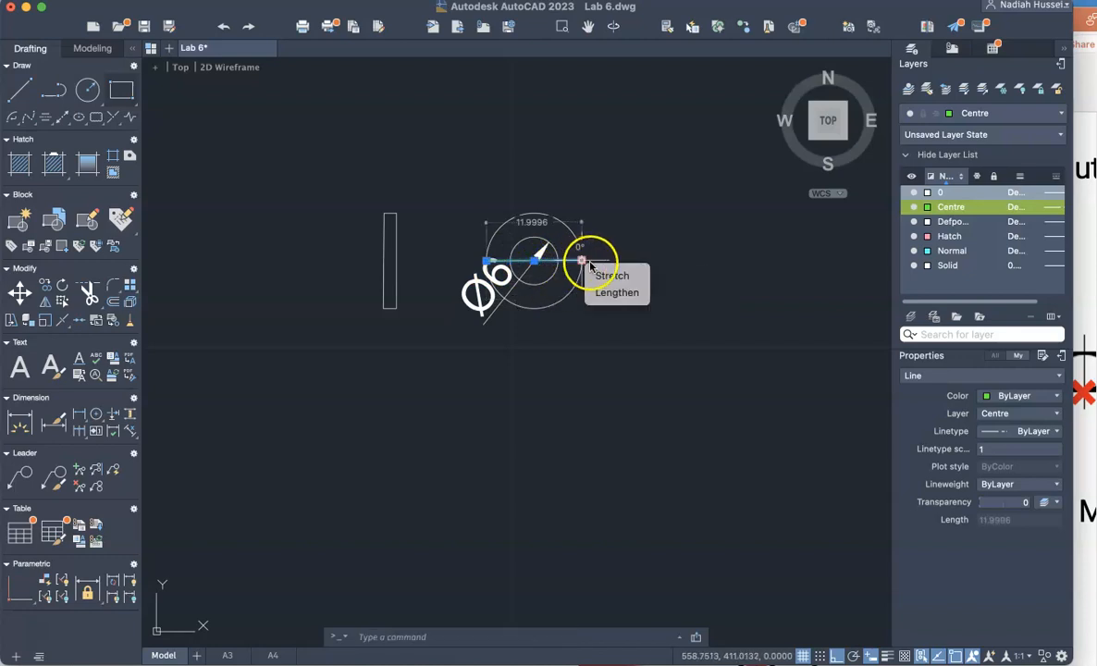
pyautogui.click(616, 290)
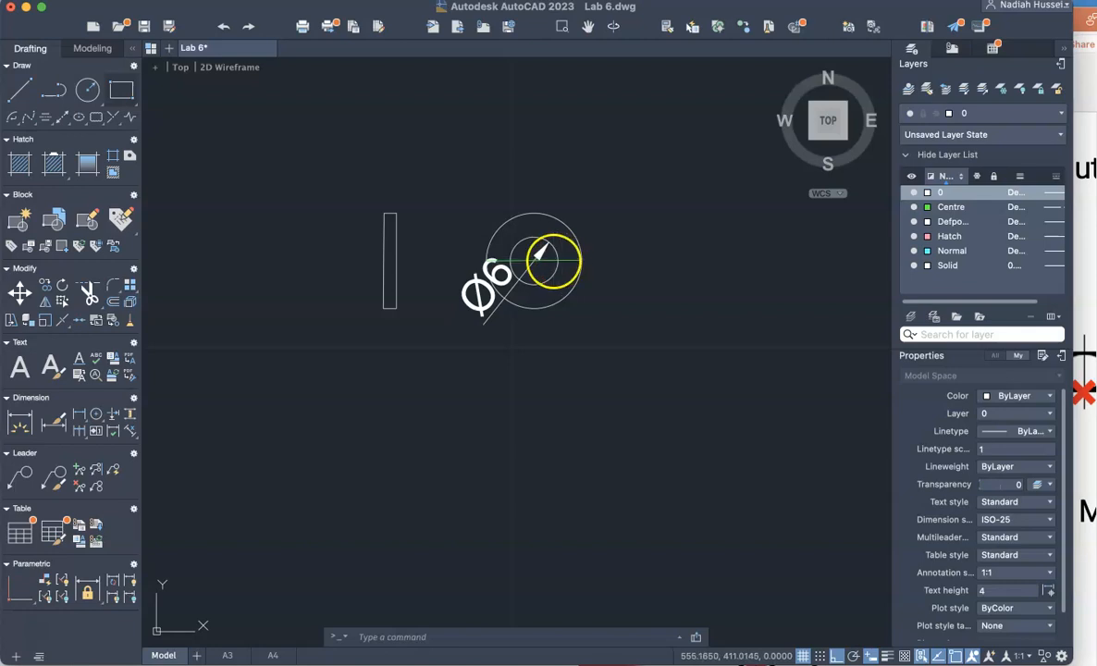
pyautogui.click(544, 262)
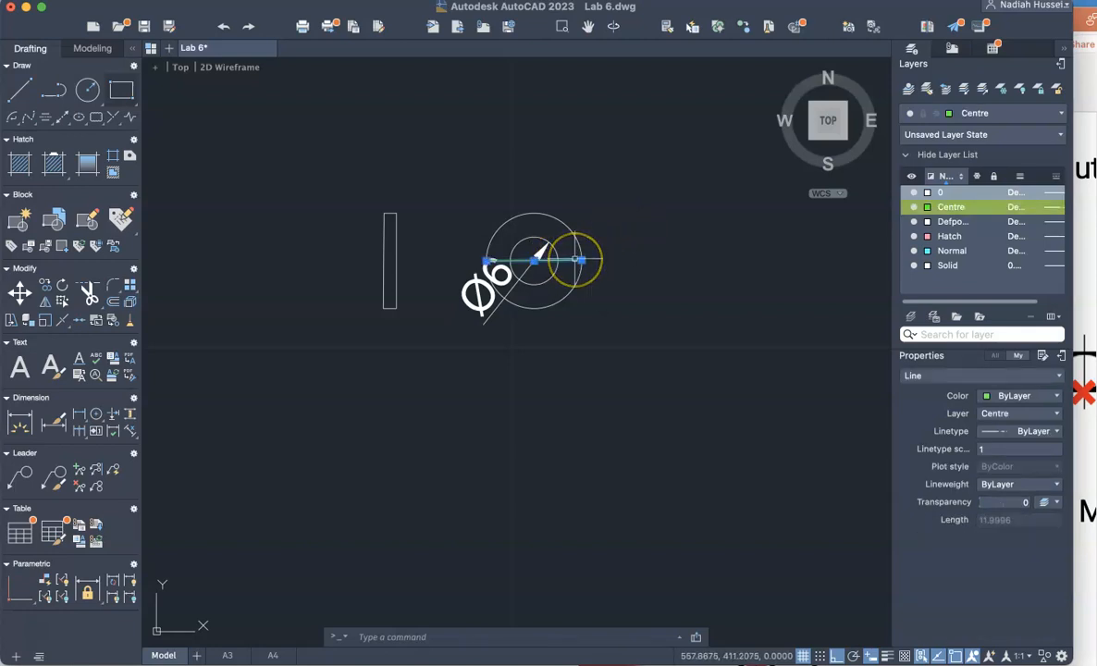
pyautogui.write('le')
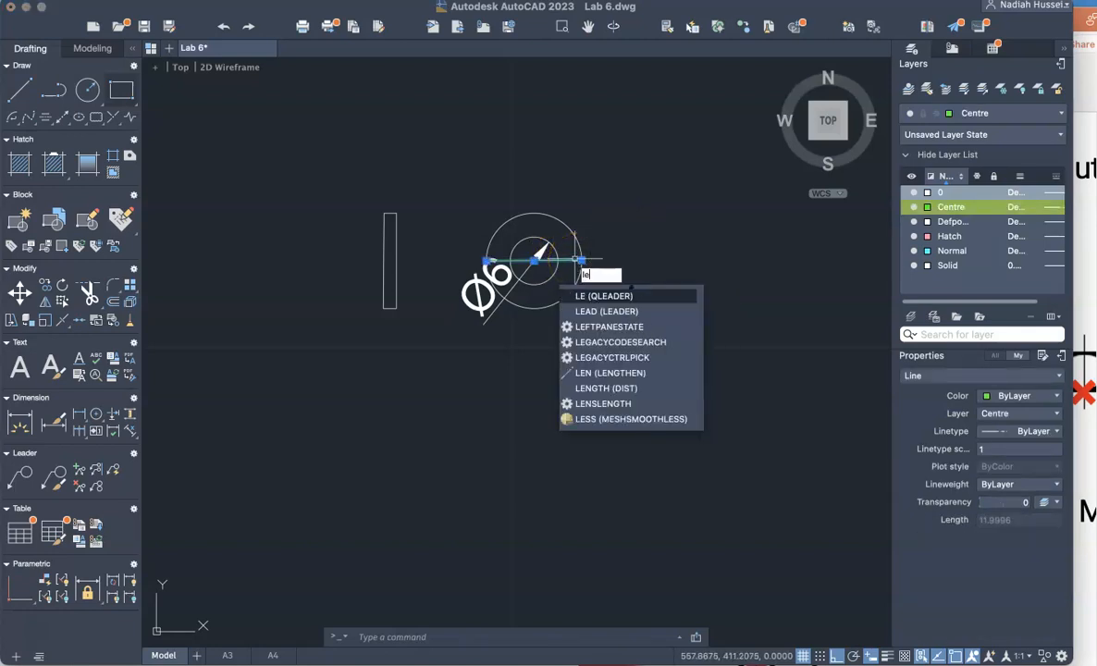
pyautogui.write('ngth')
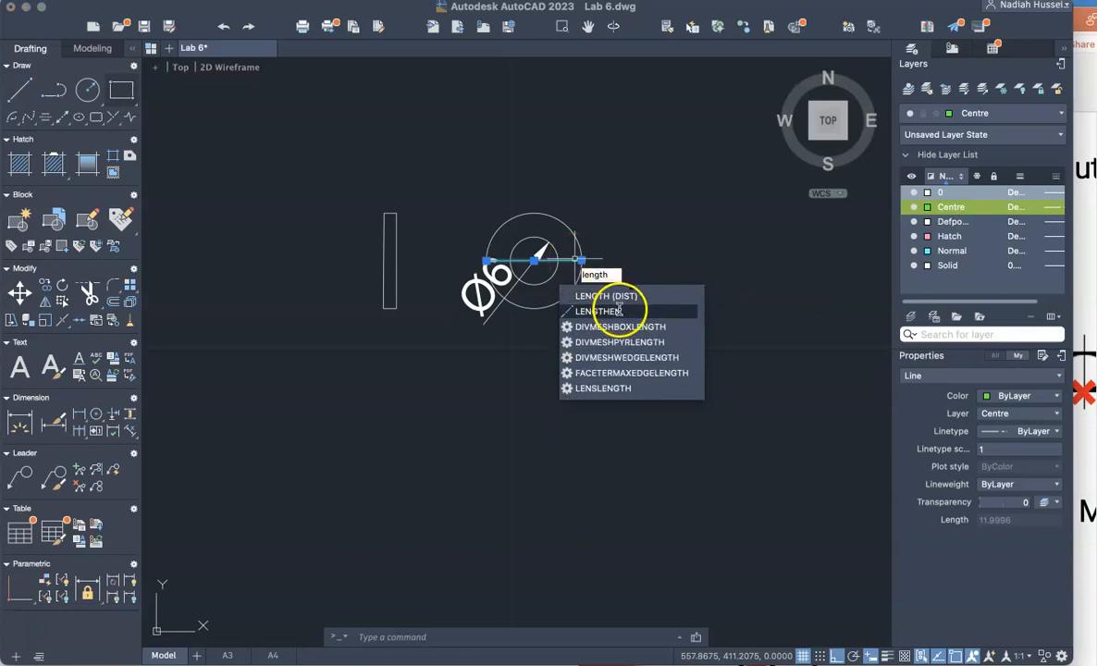
pyautogui.click(600, 311)
pyautogui.click(570, 260)
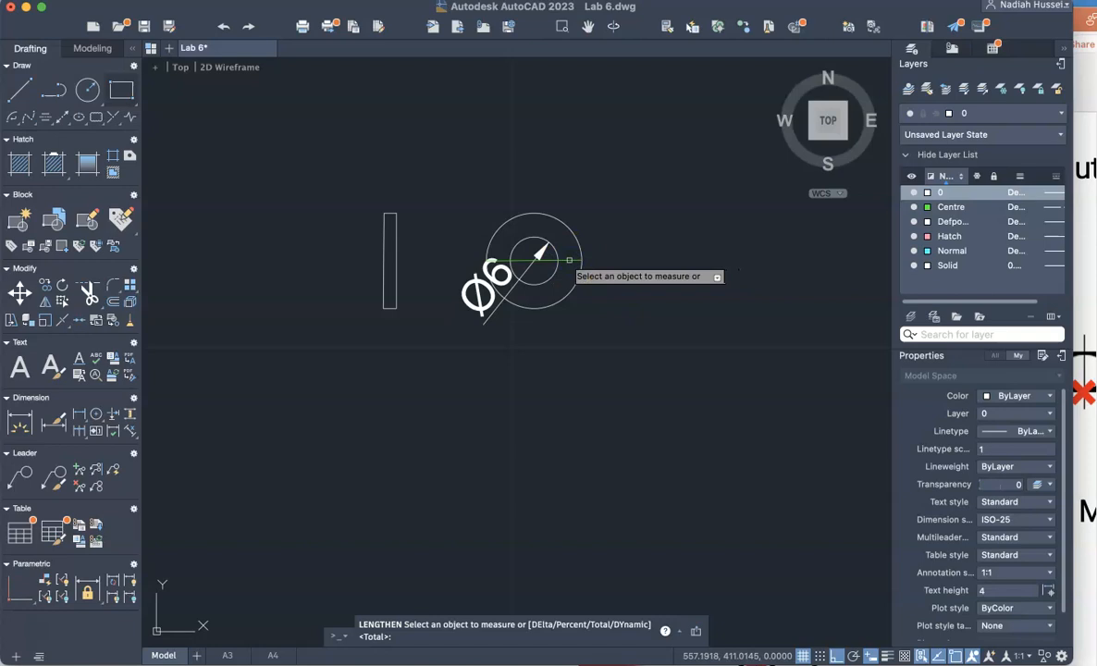
pyautogui.press('Escape')
# Extend the horizontal centre line's right end 3 units beyond the outer circle
pyautogui.click(565, 259)
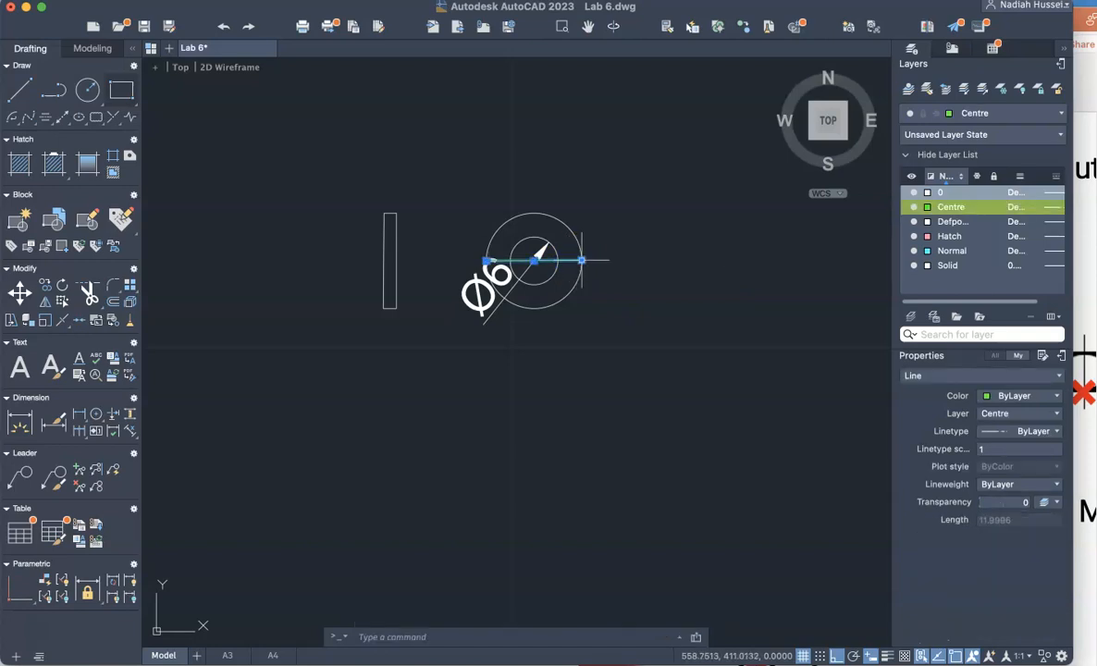
pyautogui.click(581, 260)
pyautogui.write('3')
pyautogui.press('Return')
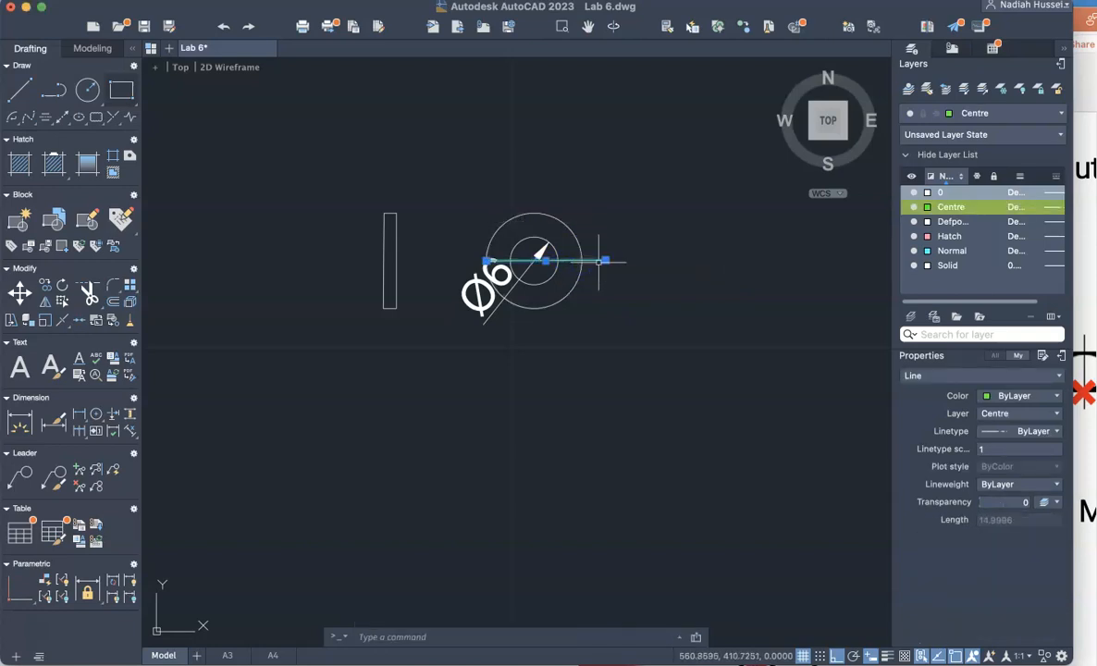
pyautogui.click(488, 261)
pyautogui.click(465, 261)
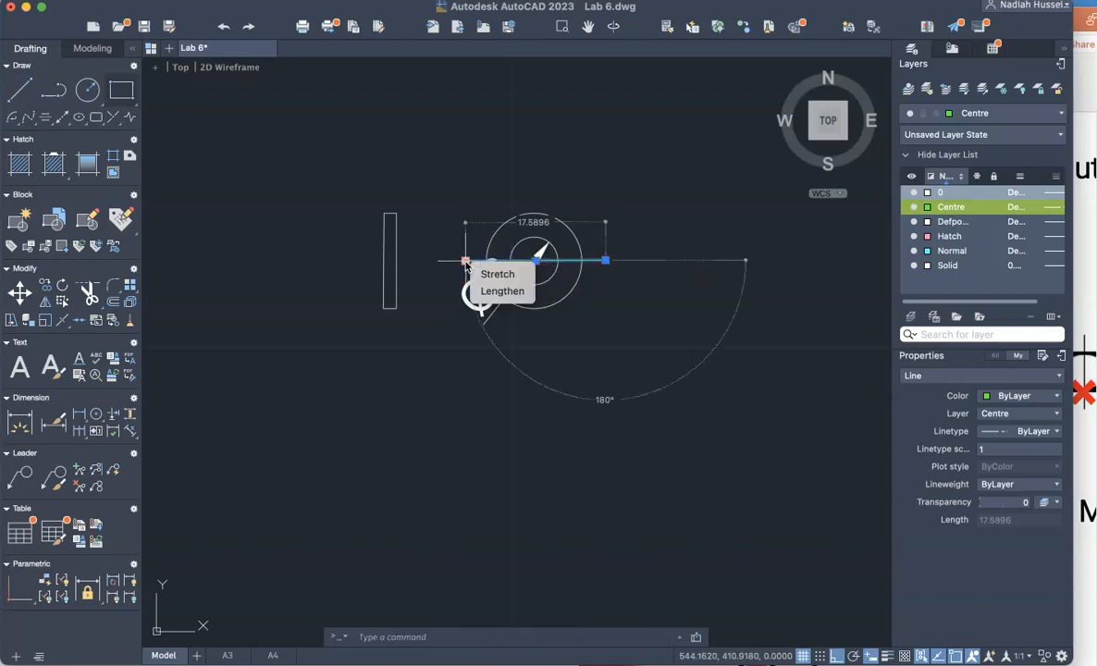
pyautogui.press('Escape')
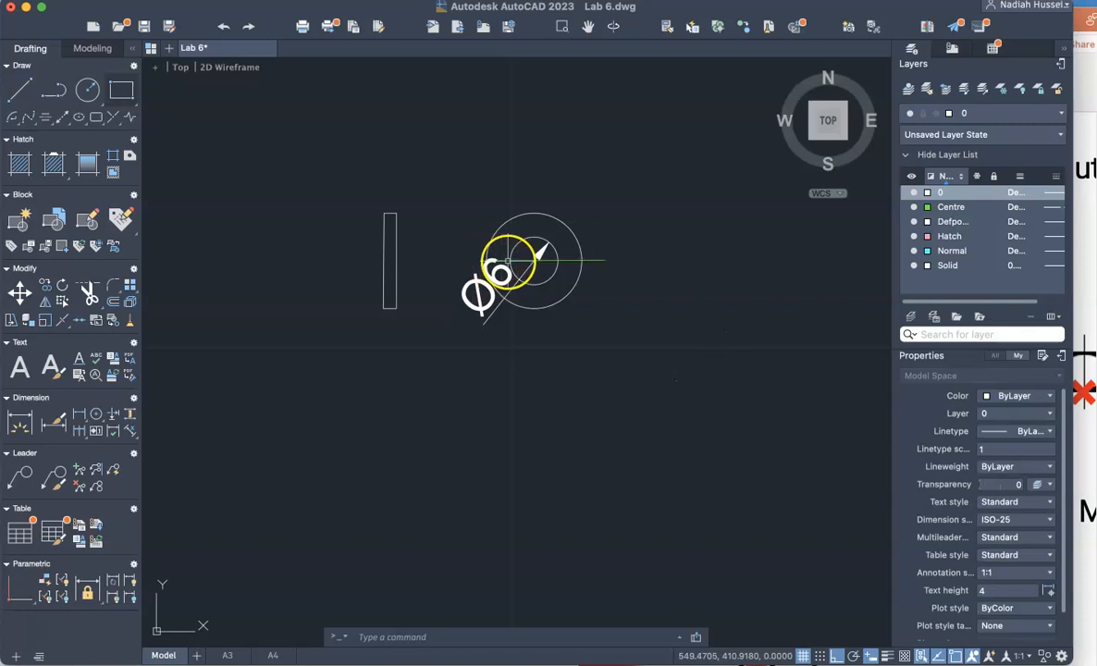
# Extend the horizontal centre line's left end 3 units beyond the outer circle
pyautogui.click(490, 261)
pyautogui.click(487, 261)
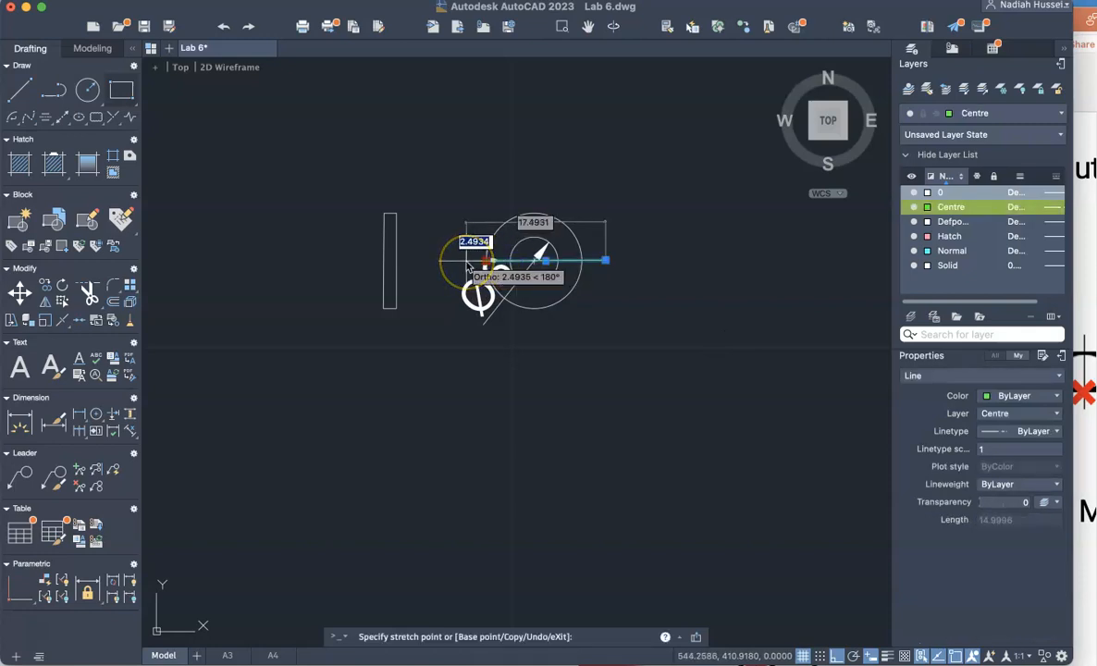
pyautogui.write('3')
pyautogui.press('Return')
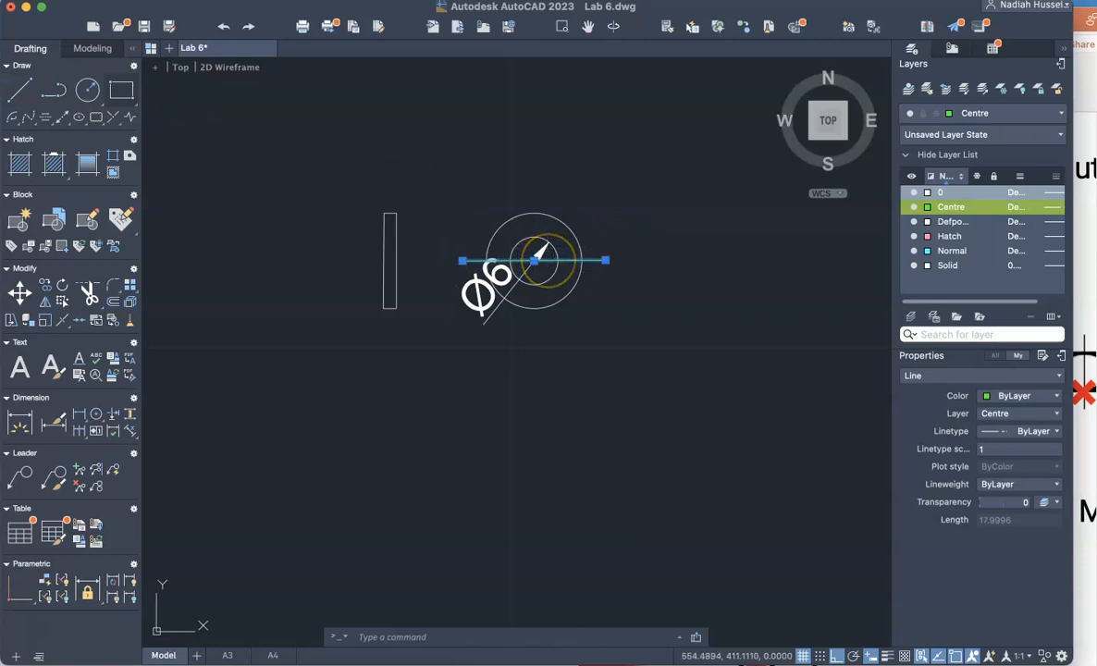
# Try to reshape a pasted copy of the horizontal centre line into a vertical one through the circles, and discard the copy
pyautogui.hotkey('ctrl', 'c')
pyautogui.hotkey('ctrl', 'v')
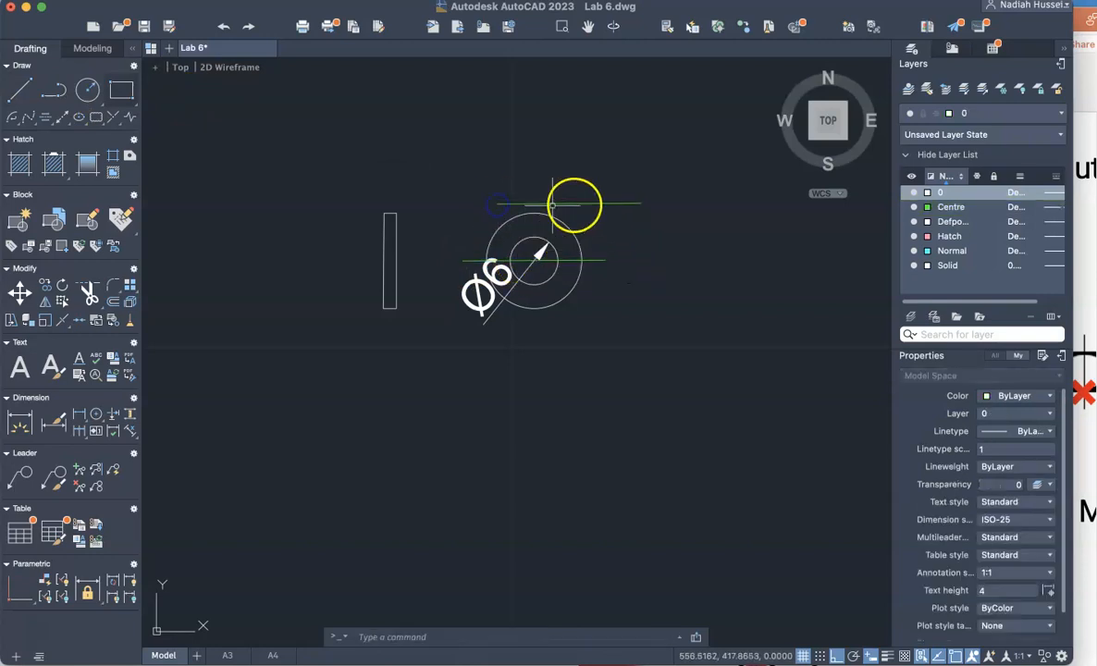
pyautogui.click(629, 203)
pyautogui.moveTo(640, 204)
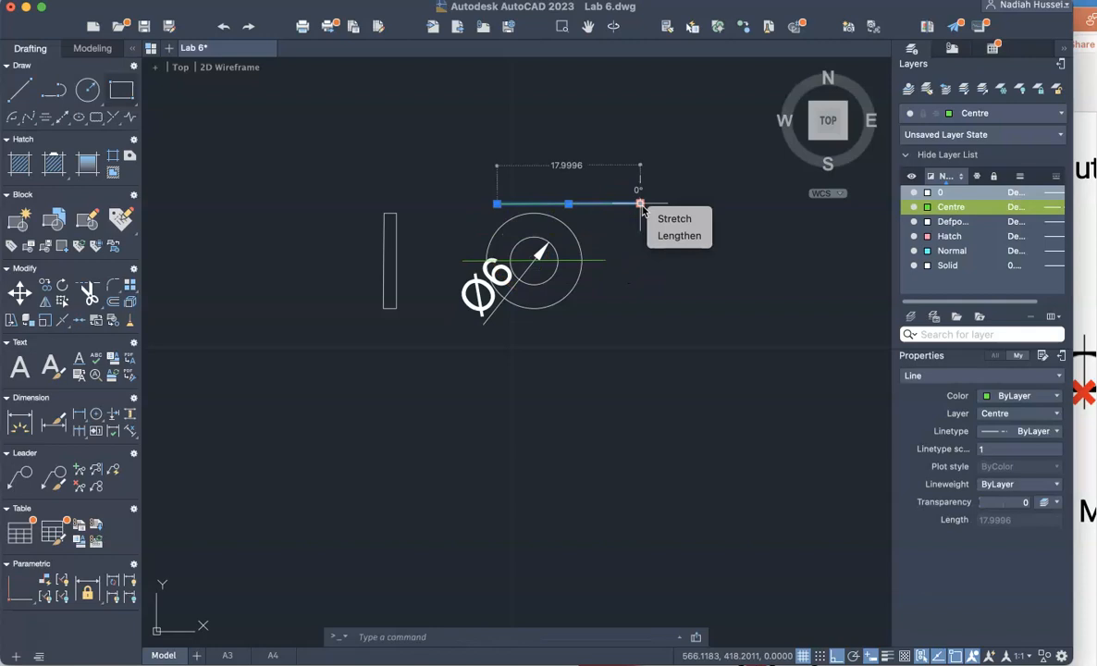
pyautogui.click(641, 204)
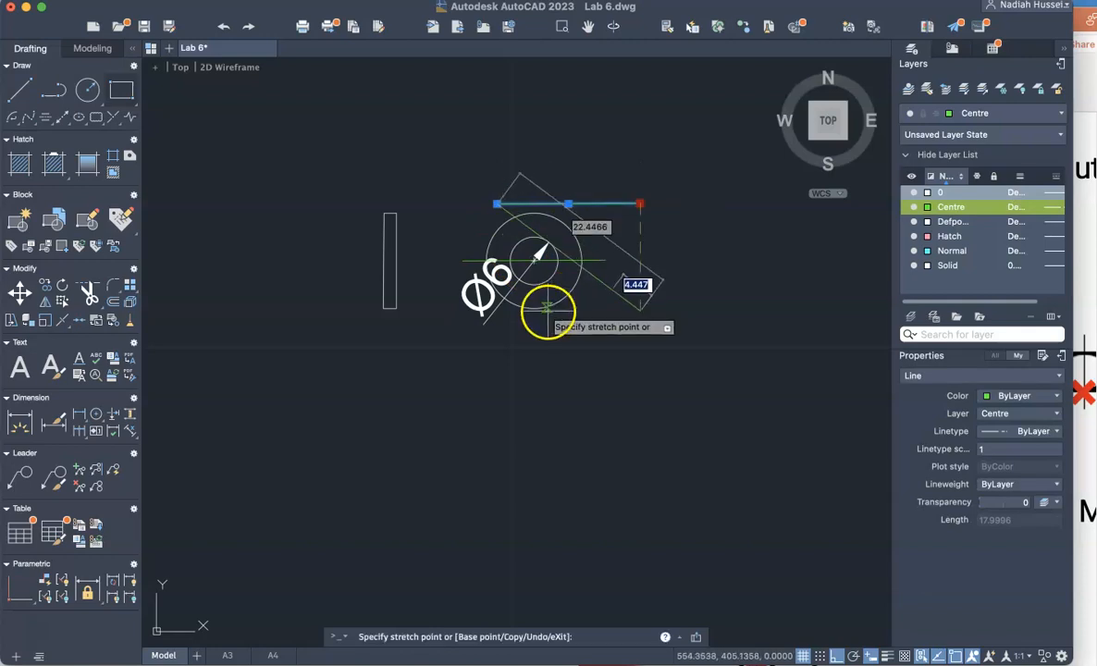
pyautogui.click(534, 308)
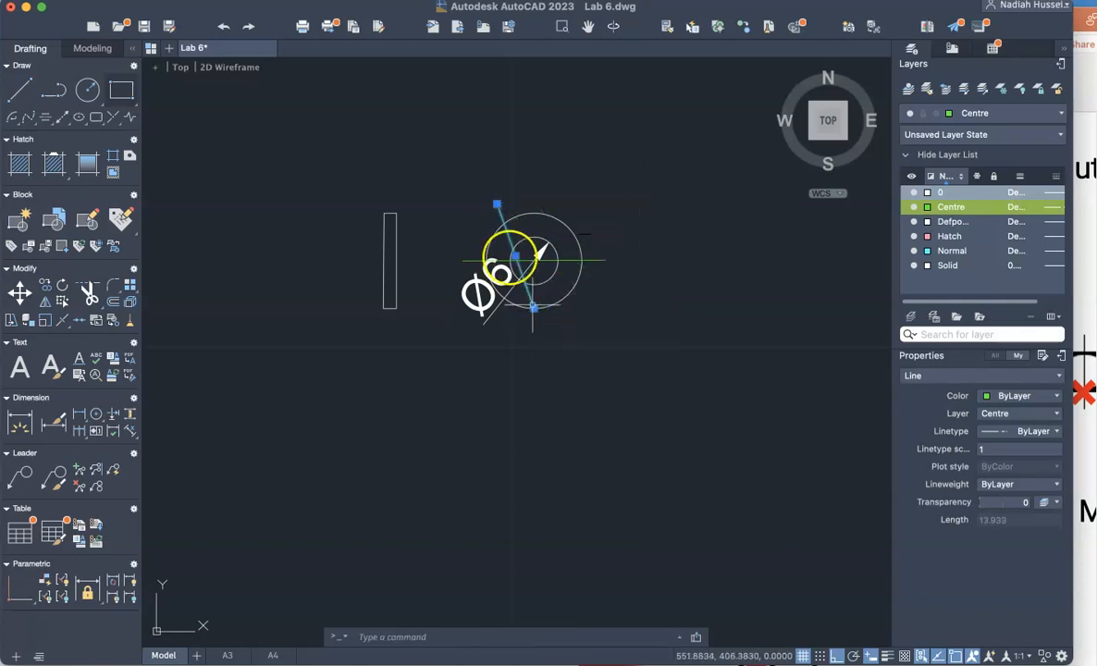
pyautogui.click(496, 204)
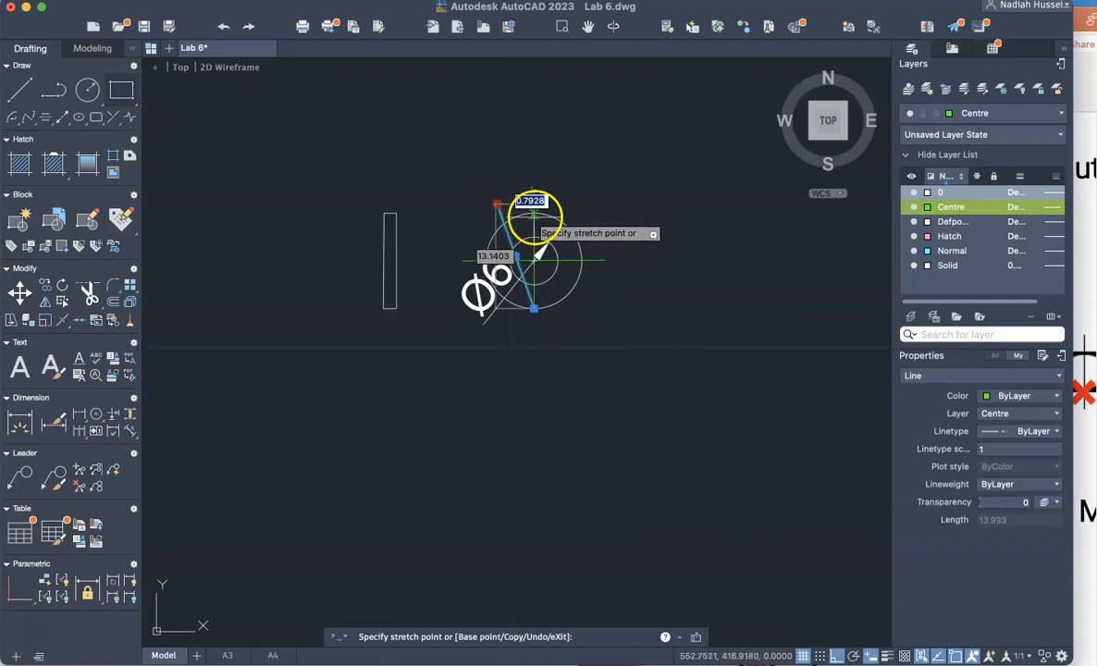
pyautogui.press('Escape')
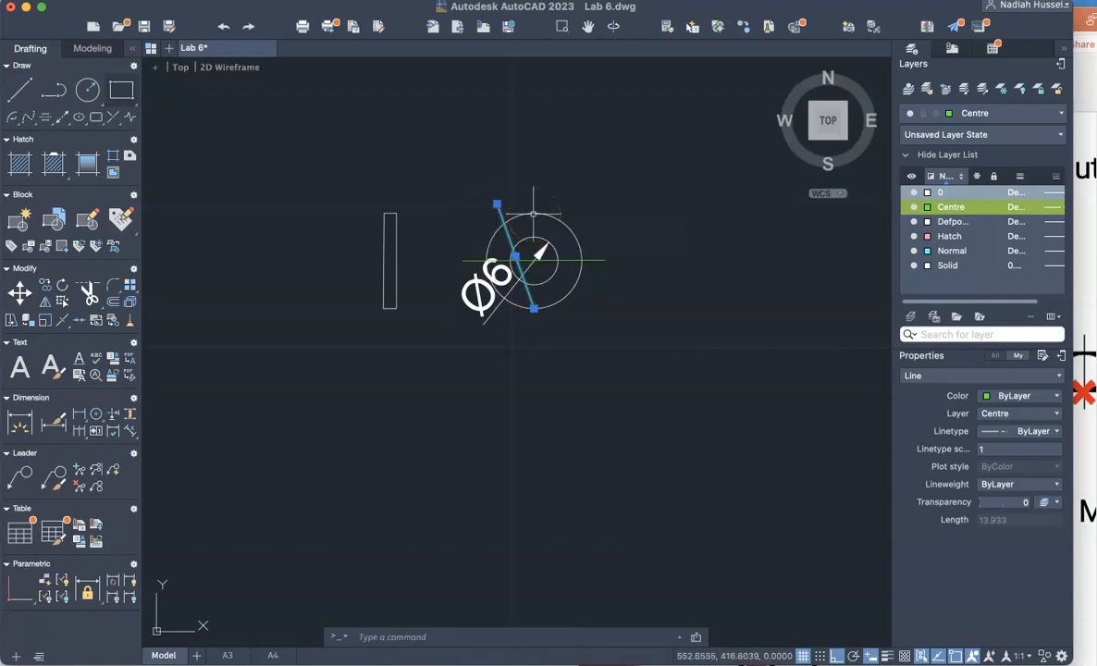
pyautogui.press('Escape')
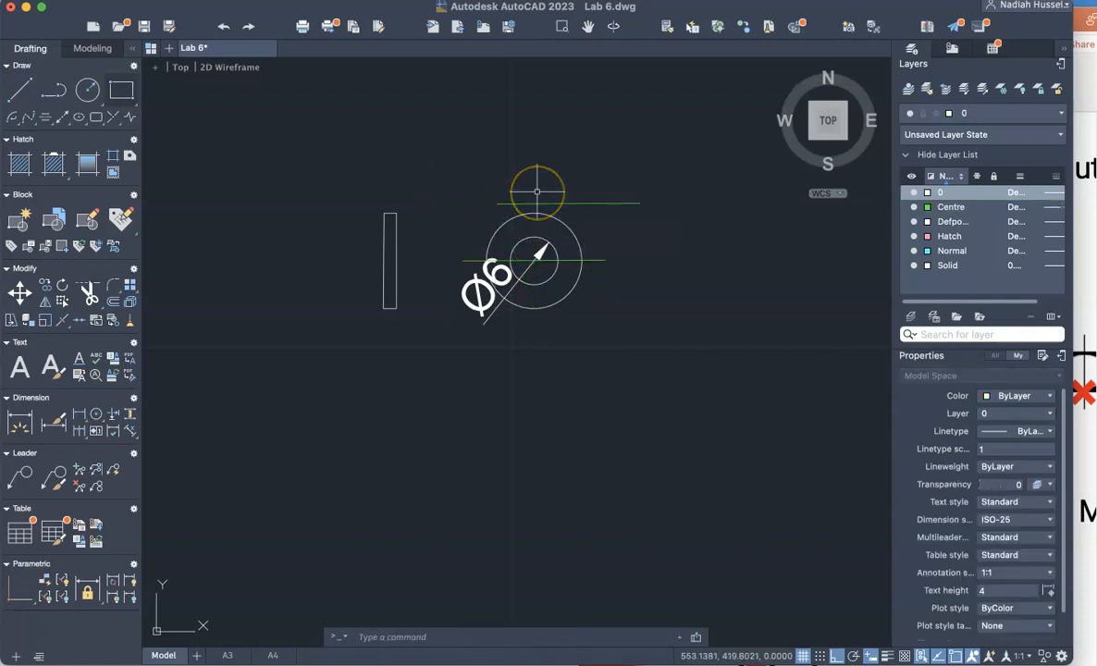
pyautogui.click(542, 203)
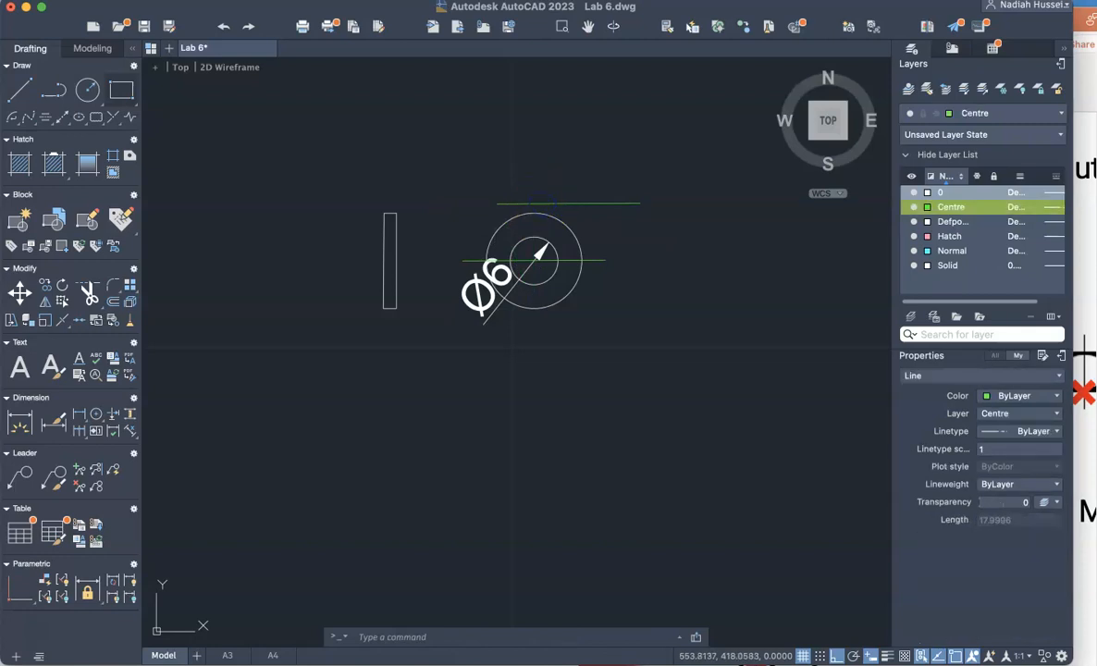
pyautogui.press('Escape')
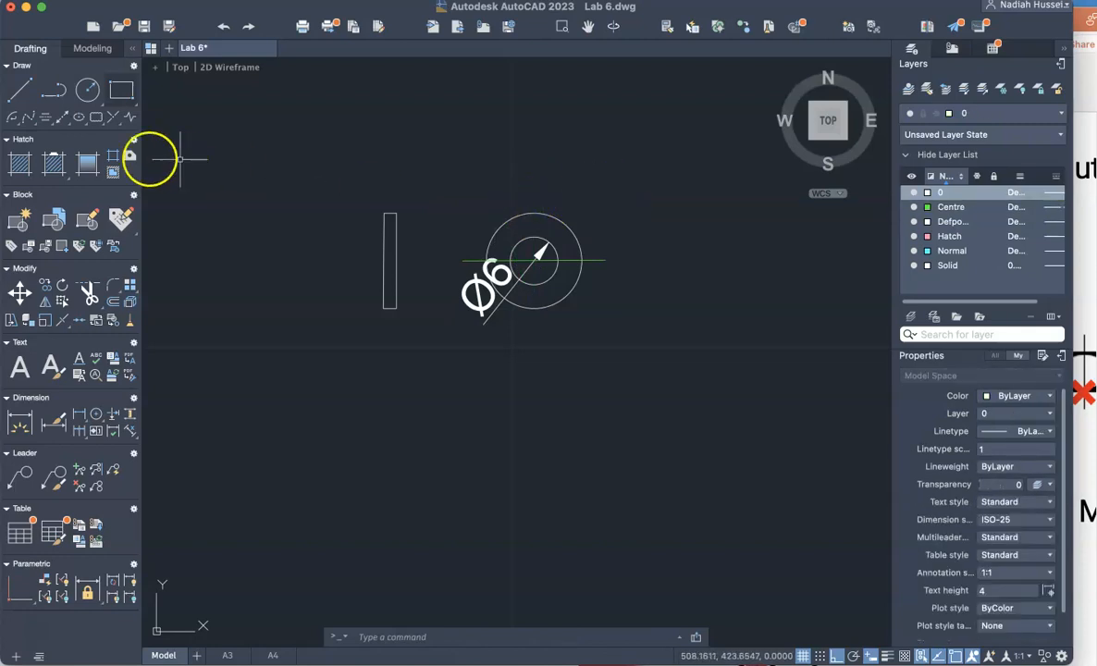
# Draw a vertical line through the circles from the outer circle's topmost point to its lowest point
pyautogui.click(22, 89)
pyautogui.click(531, 212)
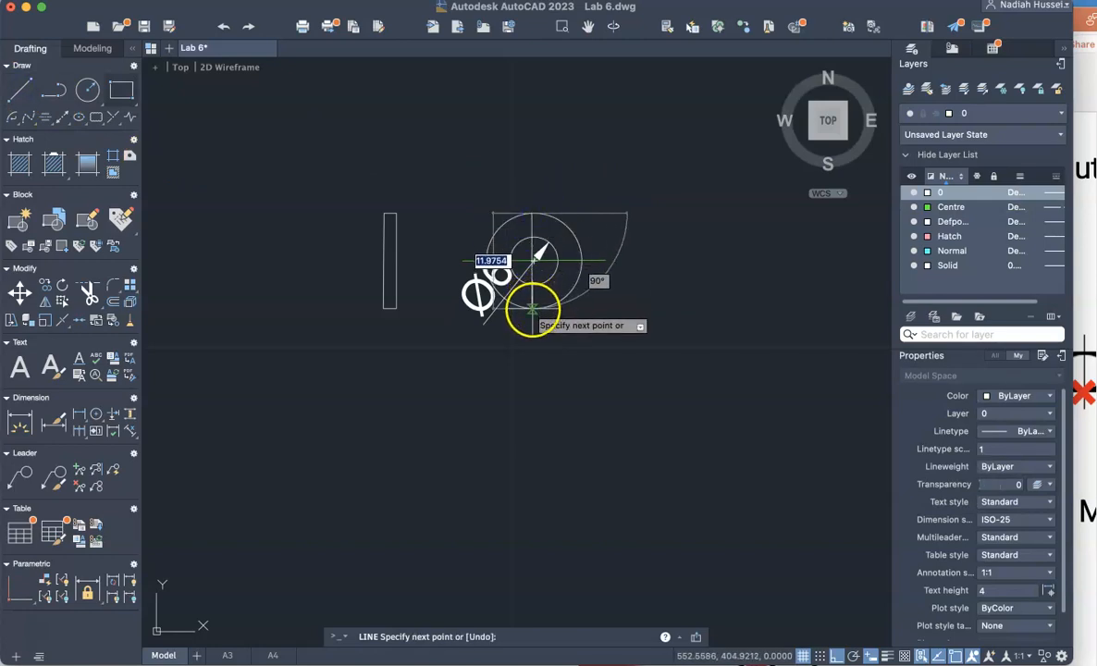
pyautogui.click(532, 313)
pyautogui.press('Return')
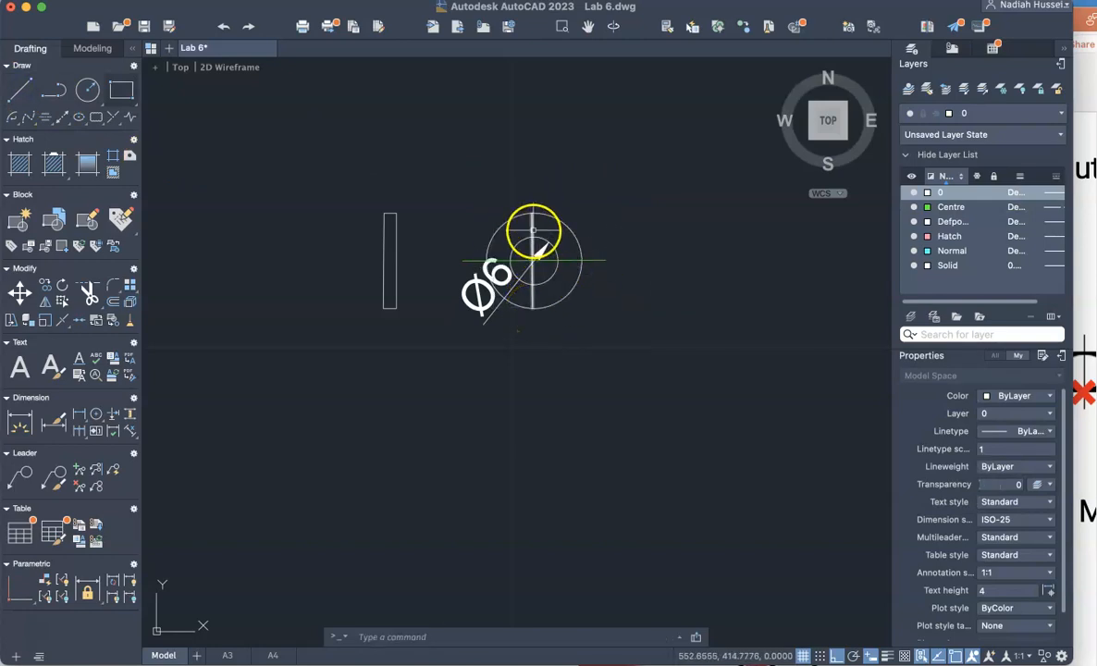
# Move the vertical line through the circles to the Centre layer
pyautogui.click(533, 235)
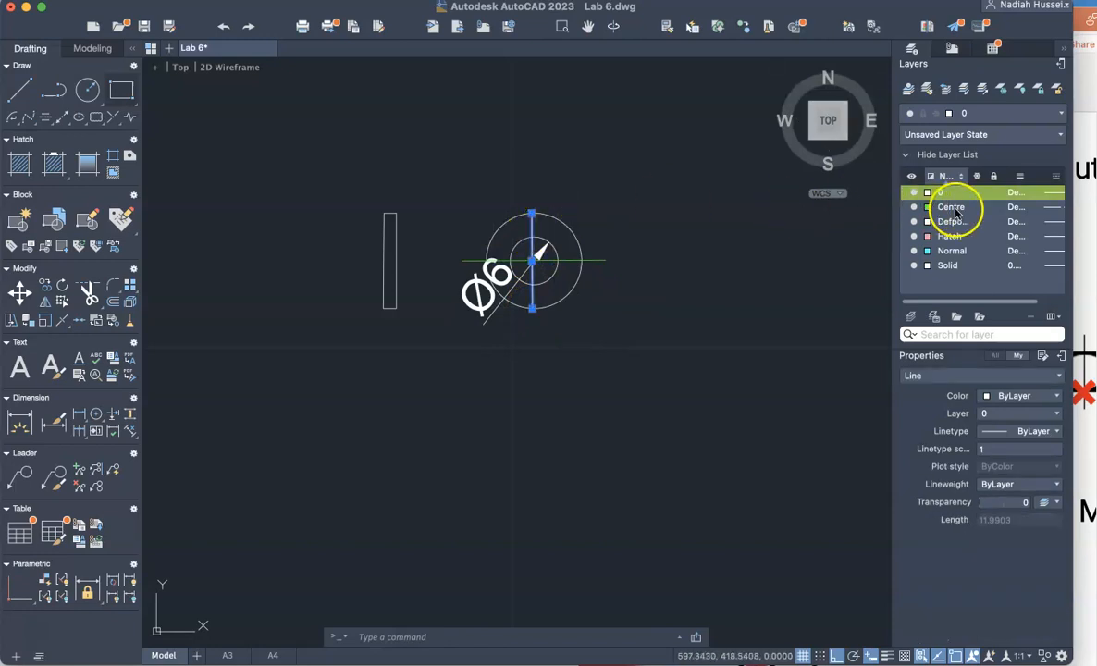
pyautogui.rightClick(535, 225)
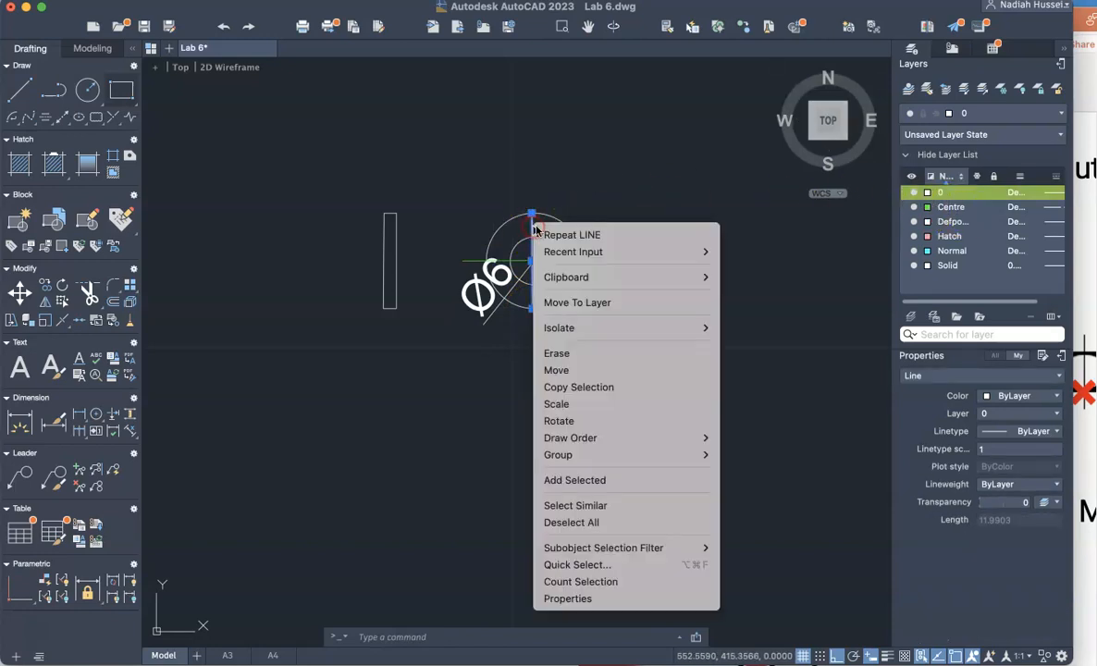
pyautogui.click(566, 302)
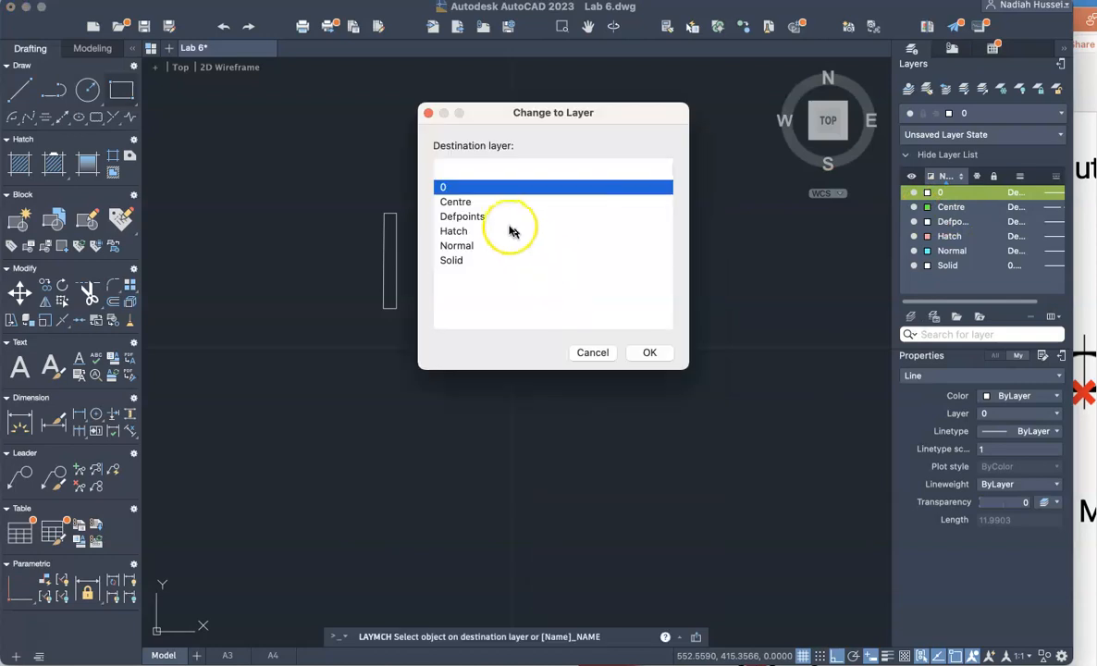
pyautogui.click(455, 203)
pyautogui.click(638, 352)
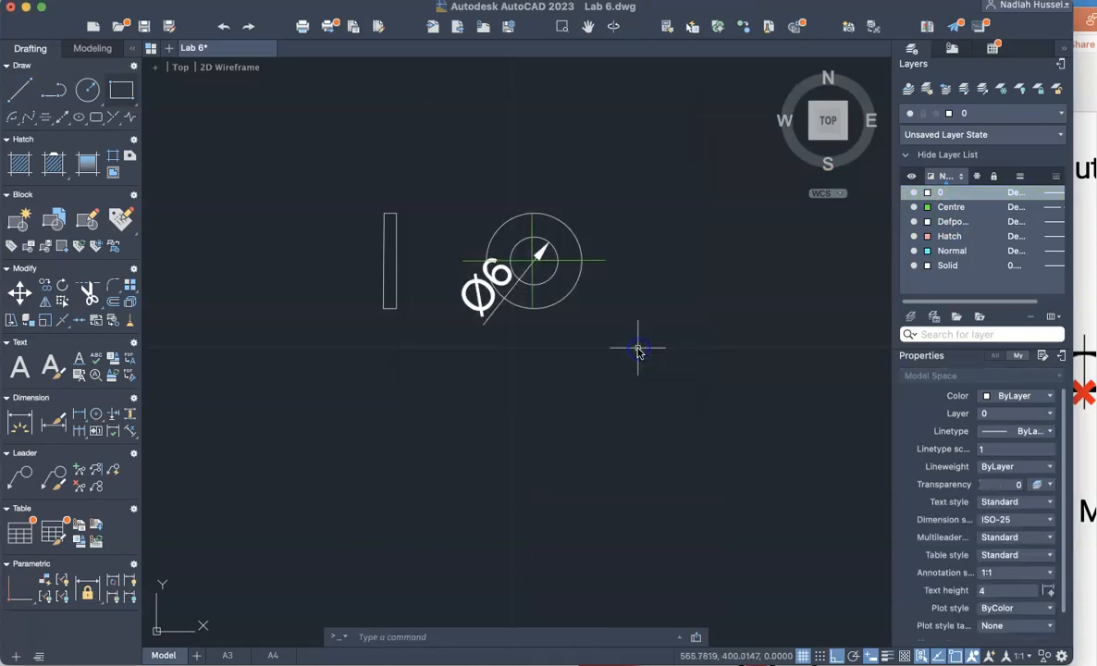
# Extend the vertical centre line's upper end 3 units above the outer circle
pyautogui.click(532, 223)
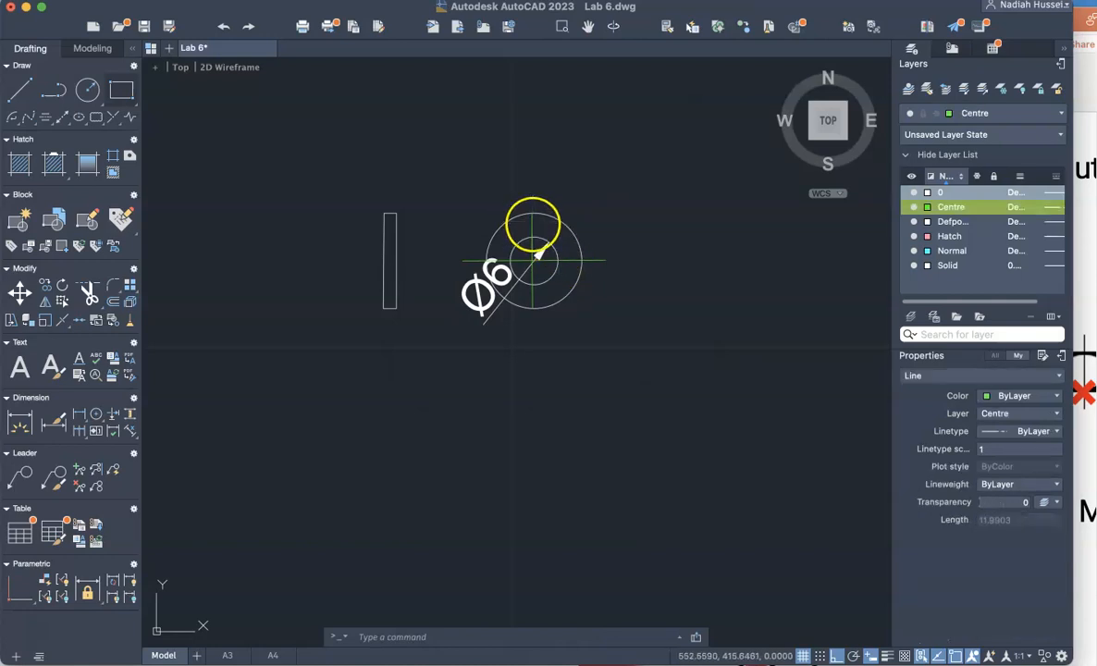
pyautogui.click(530, 215)
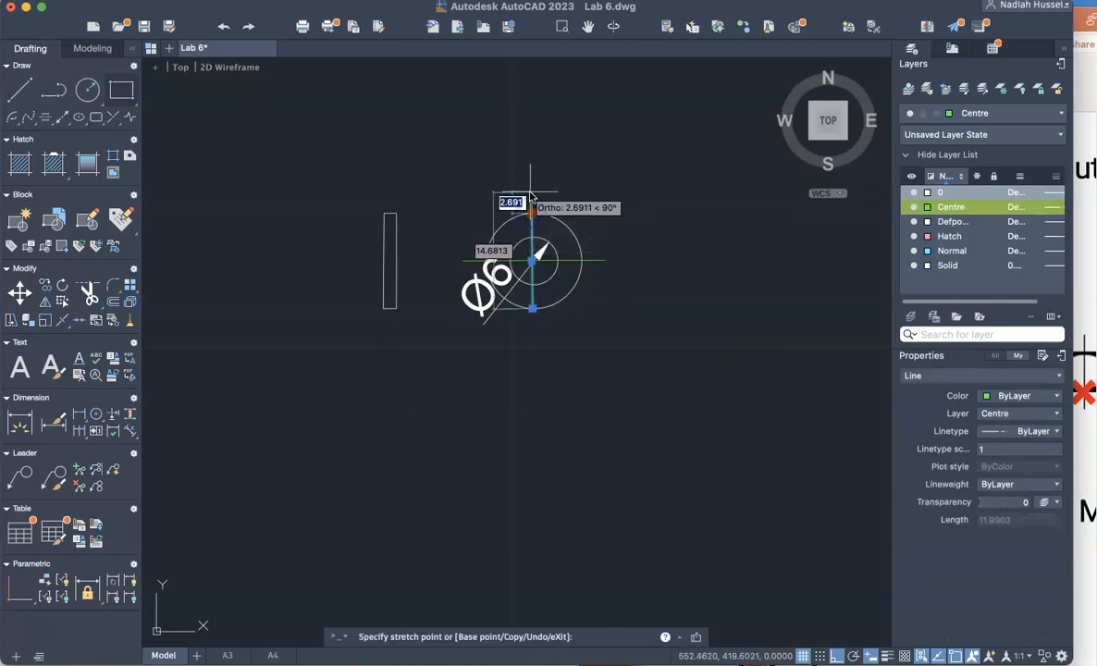
pyautogui.write('3')
pyautogui.press('Return')
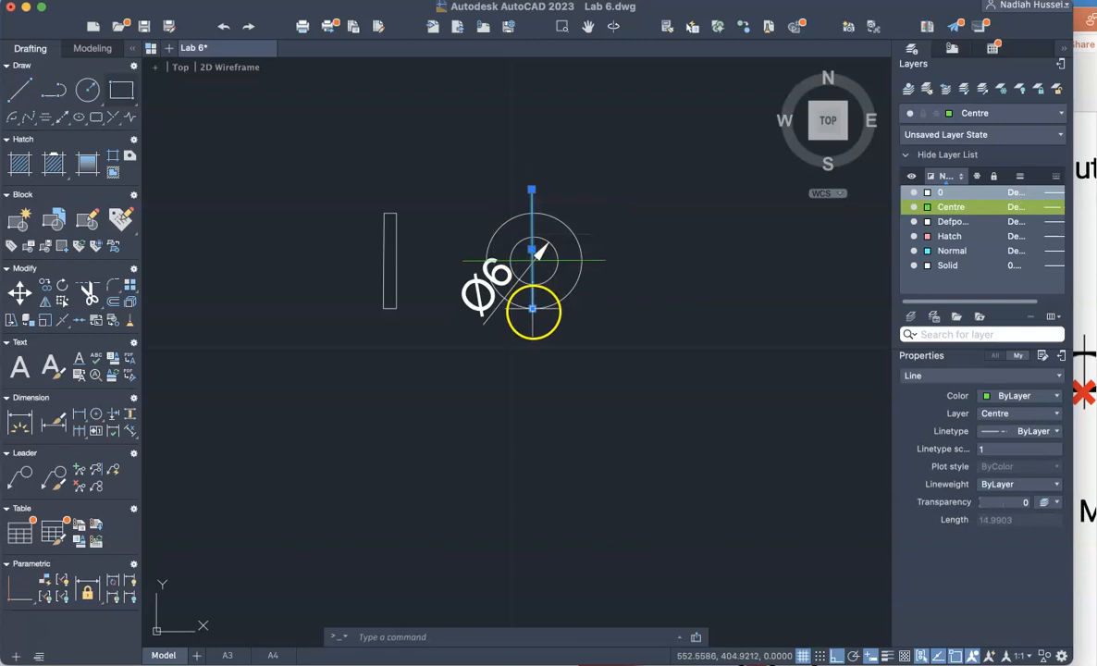
# Extend the vertical centre line's lower end 3 units below the outer circle
pyautogui.click(532, 308)
pyautogui.write('3')
pyautogui.press('Return')
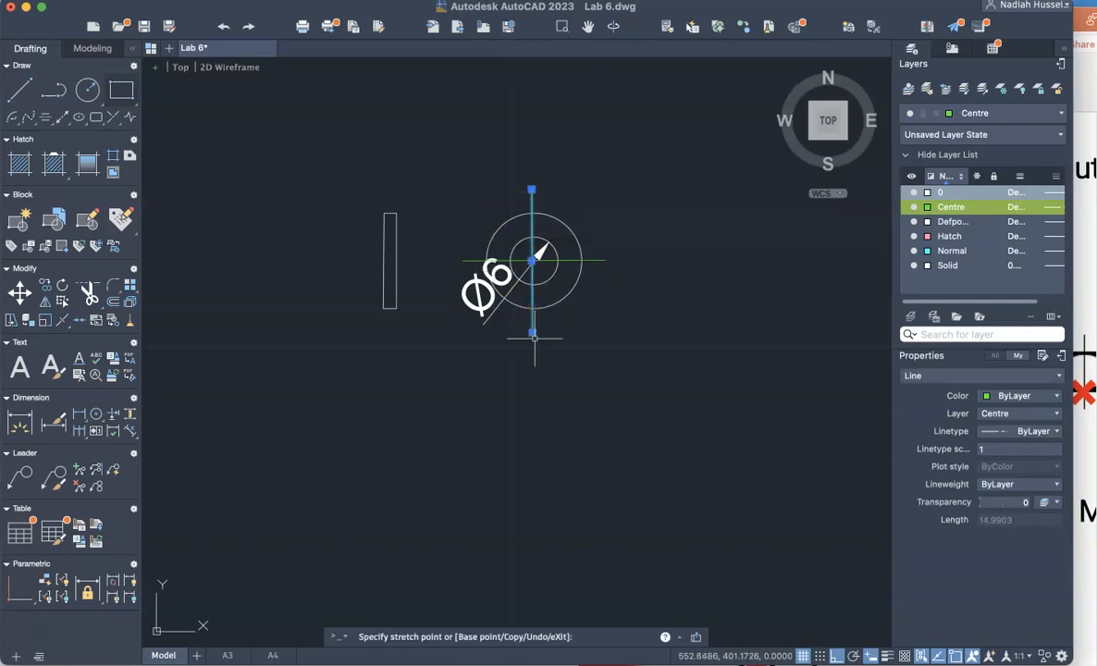
pyautogui.click(639, 332)
pyautogui.click(612, 324)
pyautogui.press('Escape')
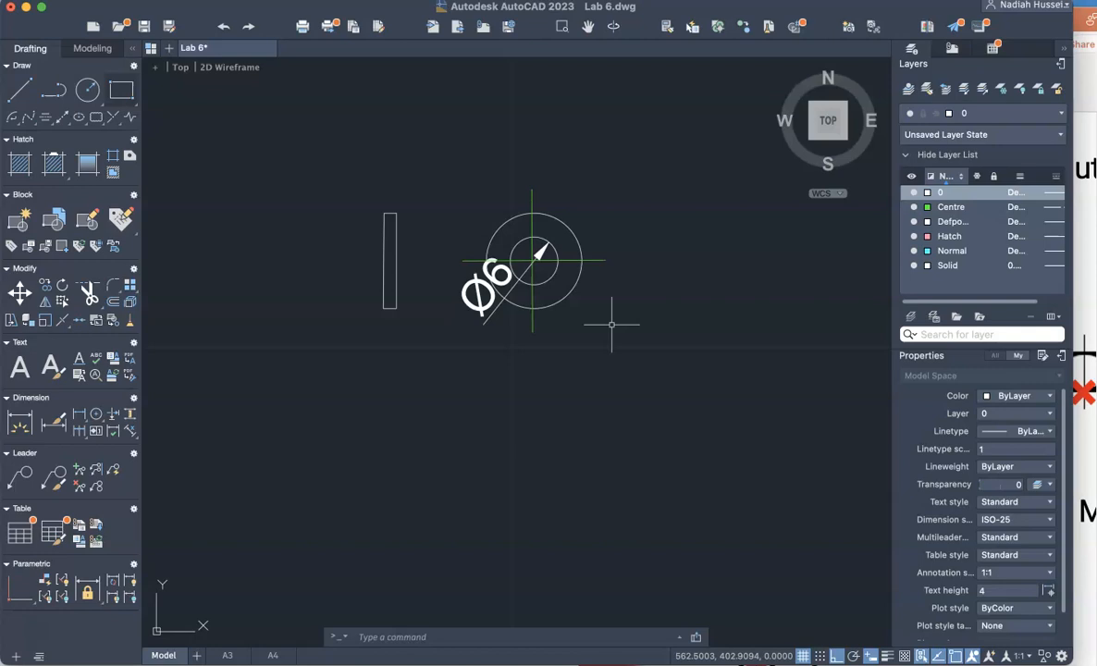
# Switch to the PowerPoint slides and examine the M6 nut drawing and the M6 hexagon bolt drawing in Activity 1
pyautogui.hotkey('ctrl', 'Up')
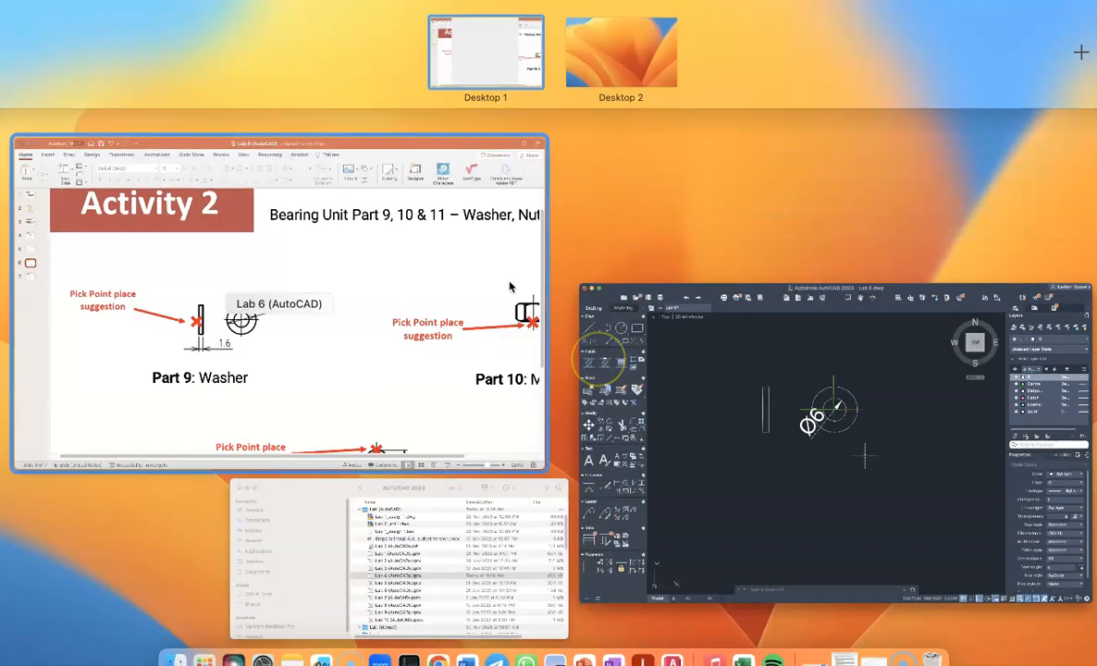
pyautogui.click(510, 287)
pyautogui.hscroll(5, 541, 379)
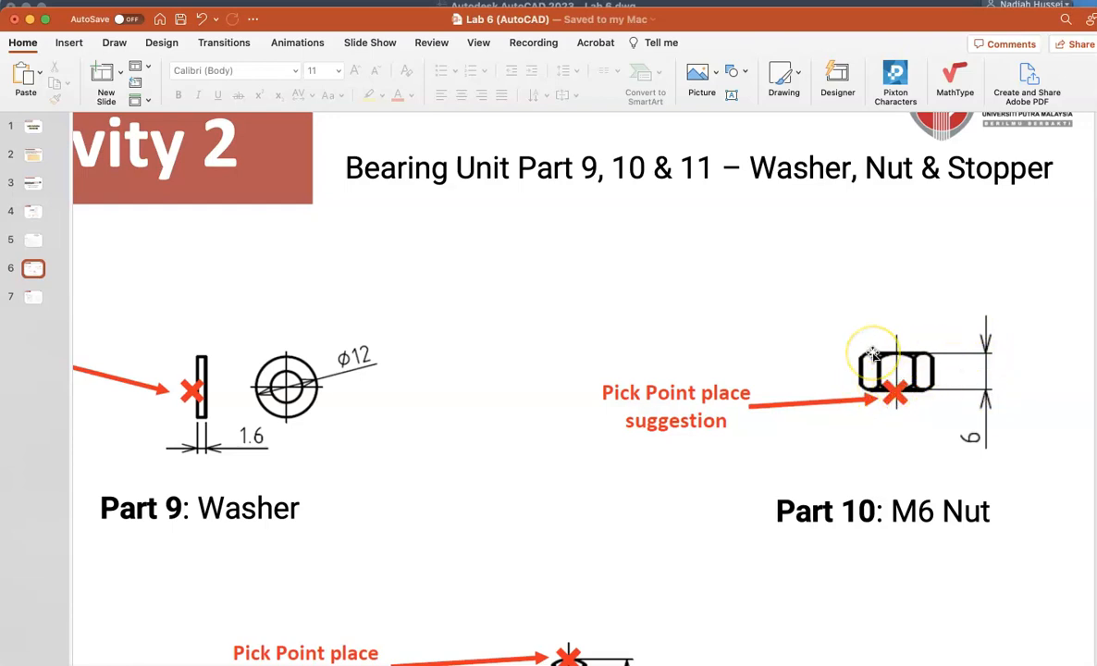
pyautogui.keyDown('ctrl'); pyautogui.scroll(-3, 873, 354); pyautogui.keyUp('ctrl')
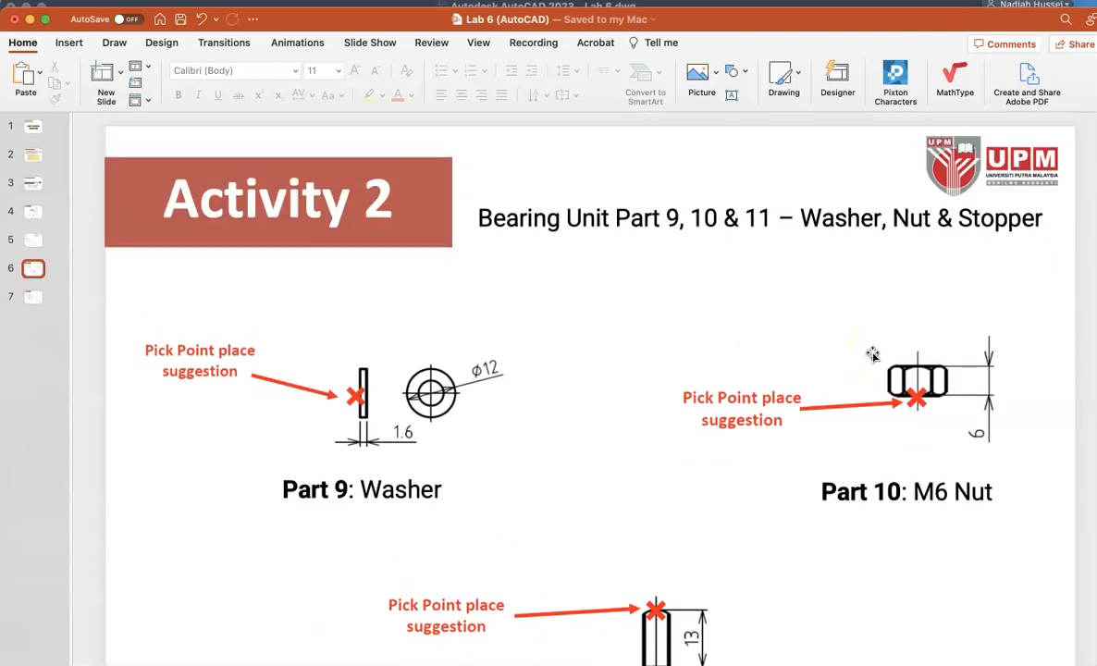
pyautogui.click(25, 240)
pyautogui.click(27, 211)
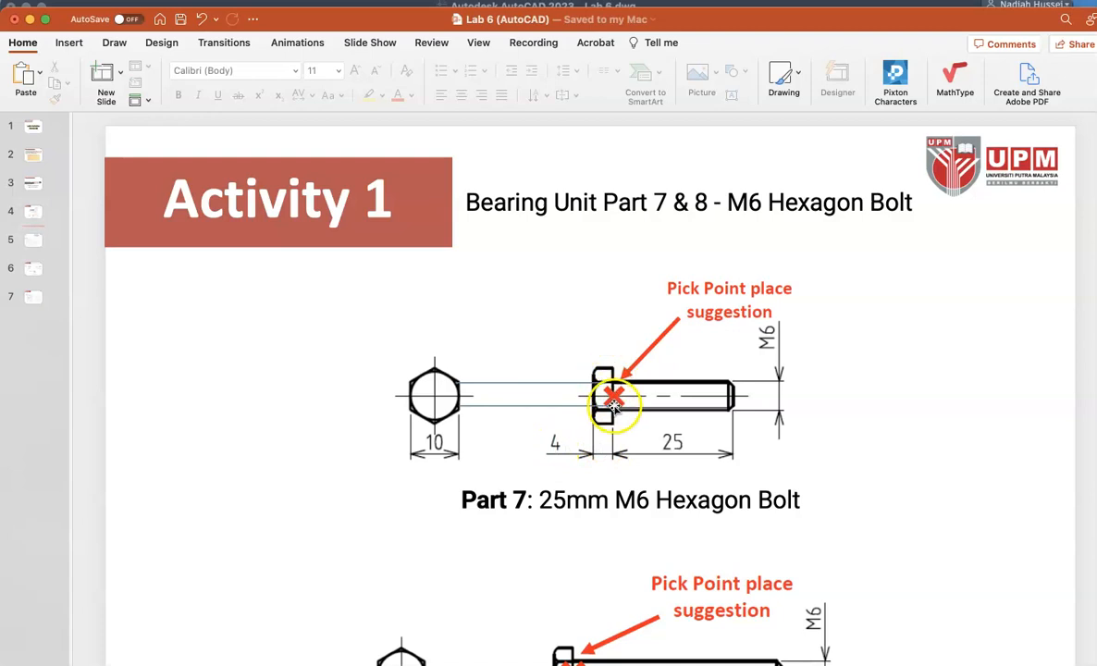
# Switch back to AutoCAD and place a copy of the hexagon bolt head's side view beside the washer views
pyautogui.press('super+Tab')
pyautogui.click(612, 362)
pyautogui.click(656, 392)
pyautogui.click(643, 377)
pyautogui.press('Escape')
pyautogui.press('Escape')
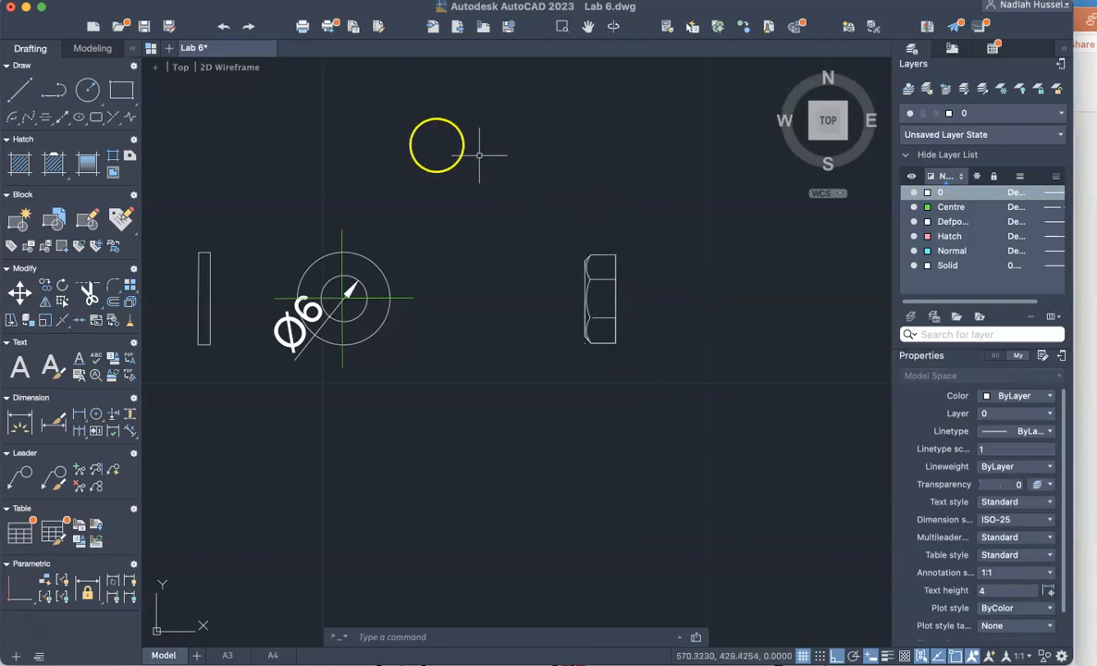
# Delete the overlapping vertical lines on the copied head's flat right side, except the short segments at its lower end
pyautogui.click(615, 268)
pyautogui.press('Escape')
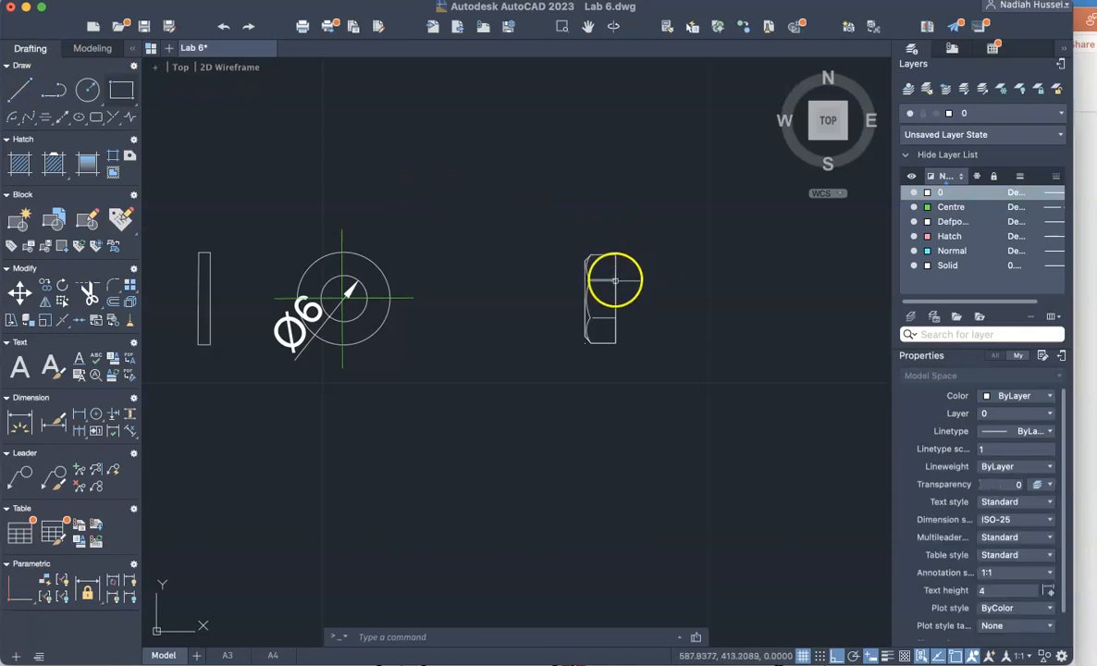
pyautogui.click(615, 278)
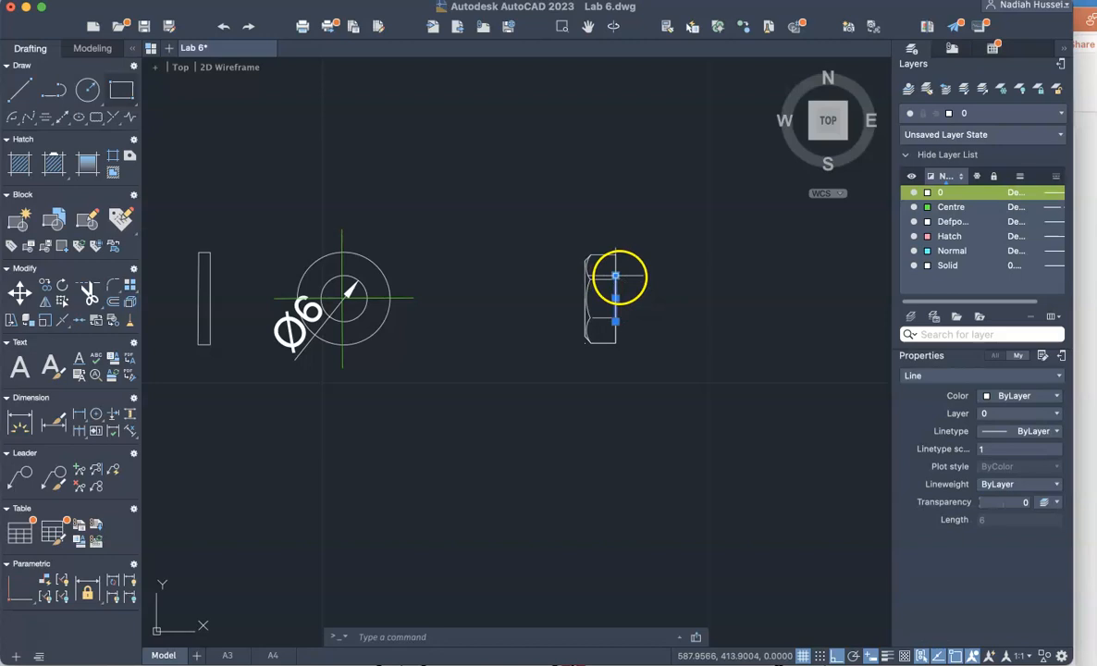
pyautogui.click(620, 288)
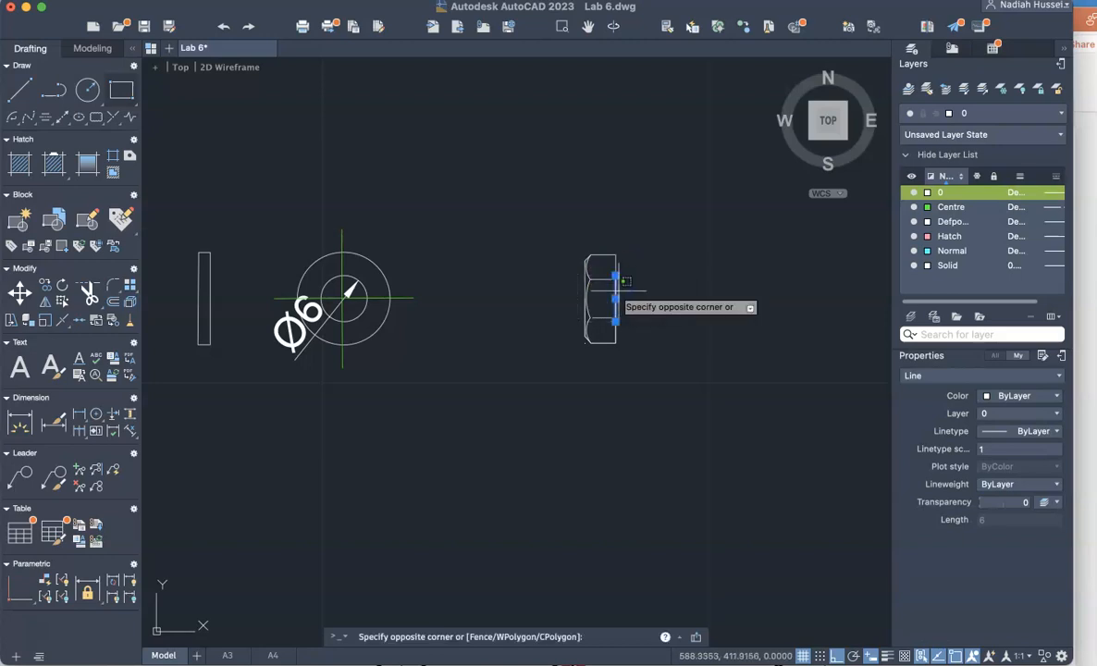
pyautogui.press('Escape')
pyautogui.click(611, 272)
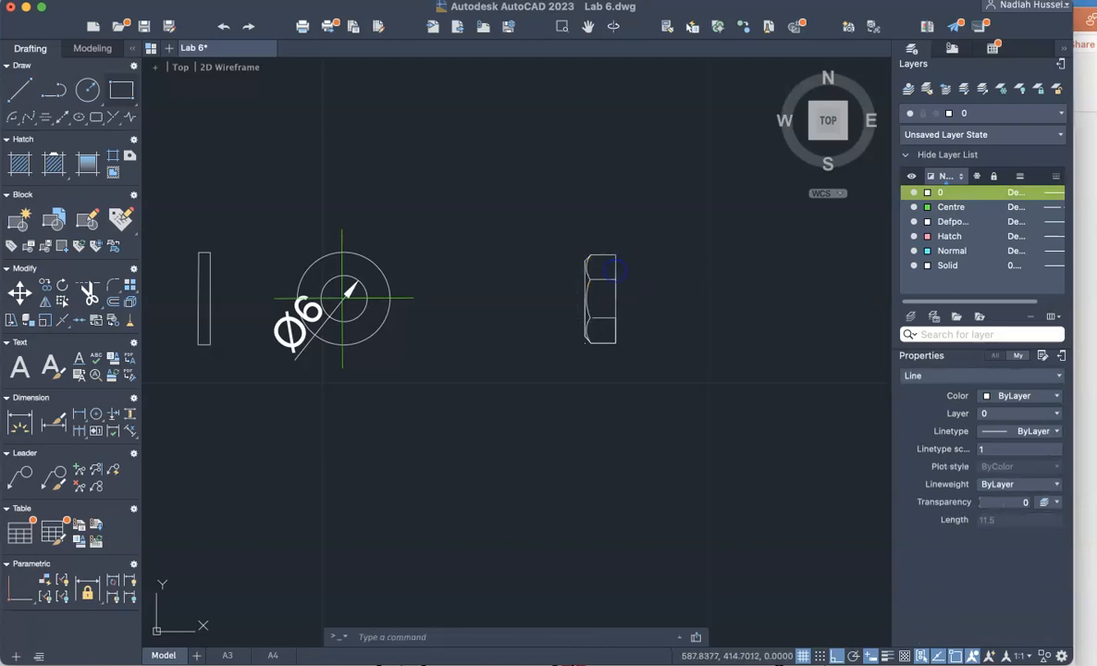
pyautogui.press('Escape')
pyautogui.click(615, 283)
pyautogui.click(619, 331)
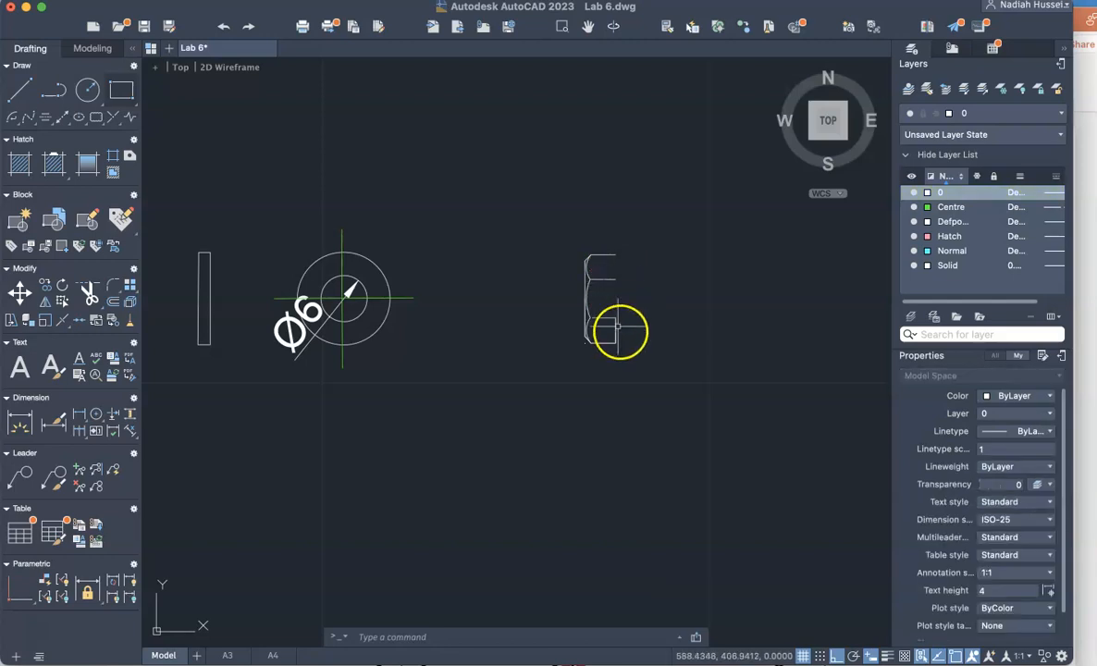
# Delete the two remaining short vertical lines at the lower end of the copied head's flat side
pyautogui.click(616, 329)
pyautogui.press('Escape')
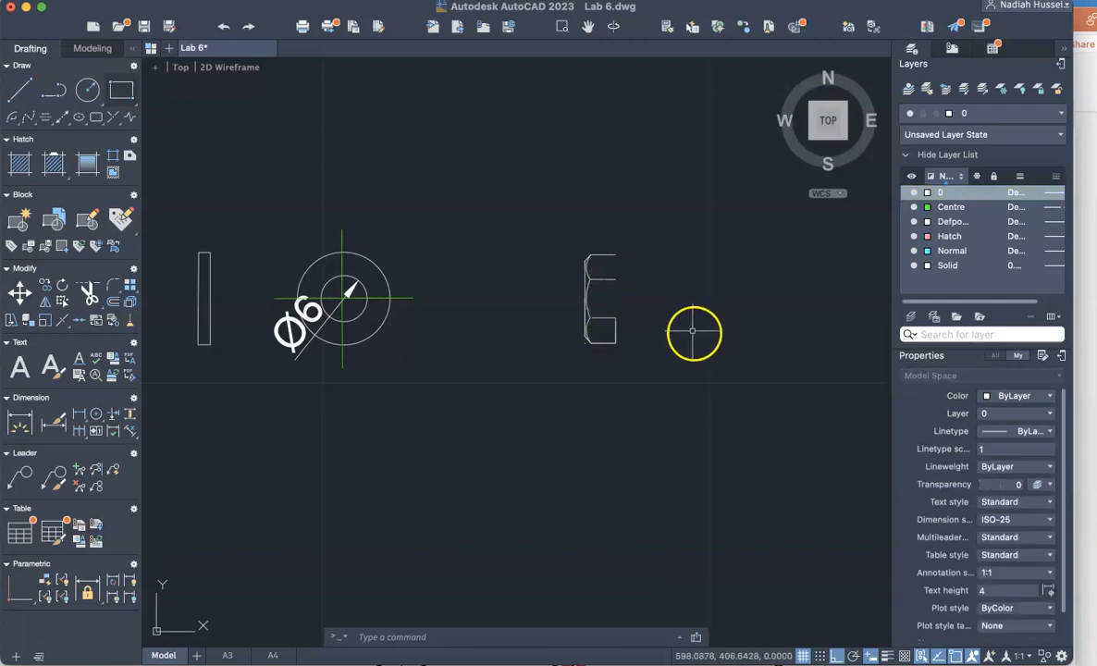
pyautogui.click(615, 329)
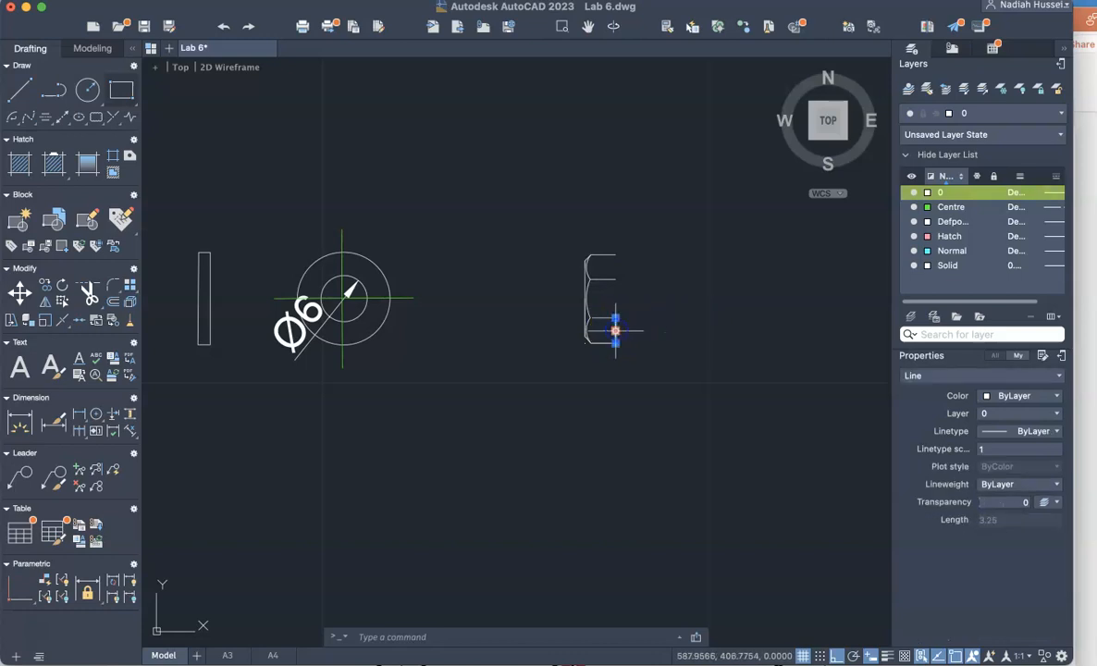
pyautogui.press('Escape')
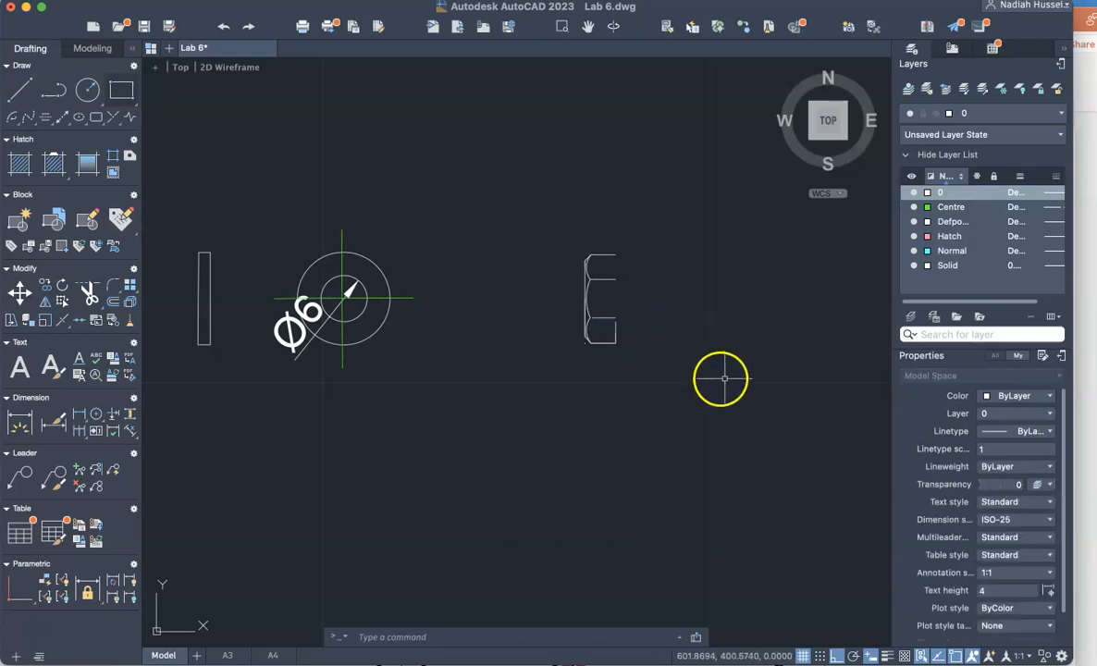
pyautogui.click(615, 333)
pyautogui.moveTo(616, 334)
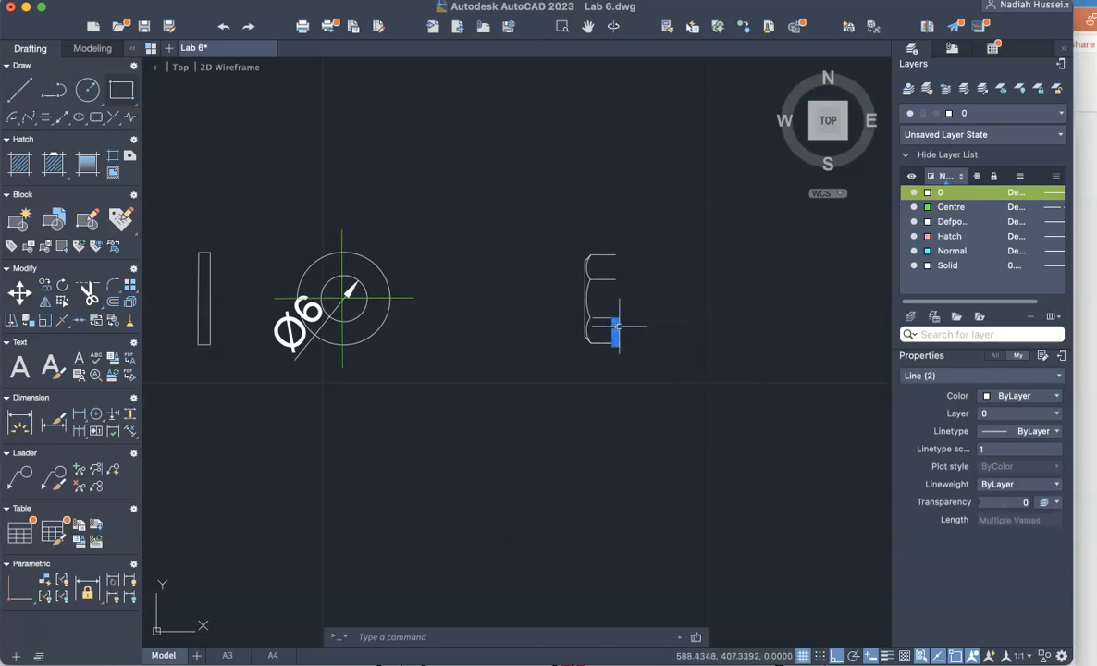
pyautogui.press('Delete')
pyautogui.click(626, 346)
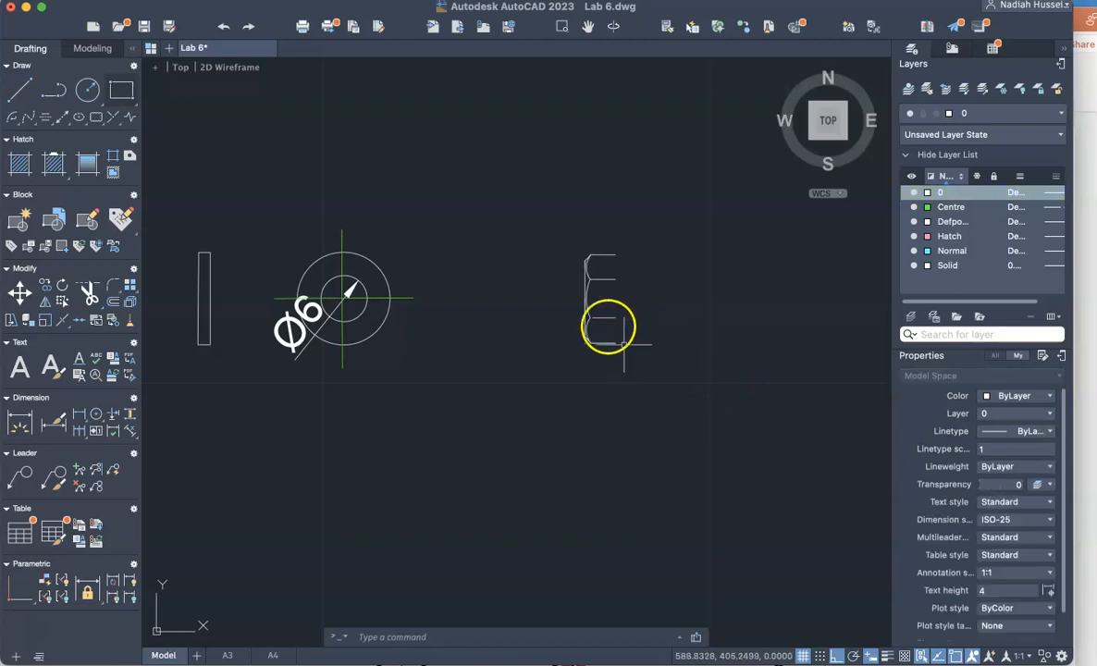
# Draw a 6-unit horizontal line to the right from the midpoint of the copied head's left edge
pyautogui.click(22, 92)
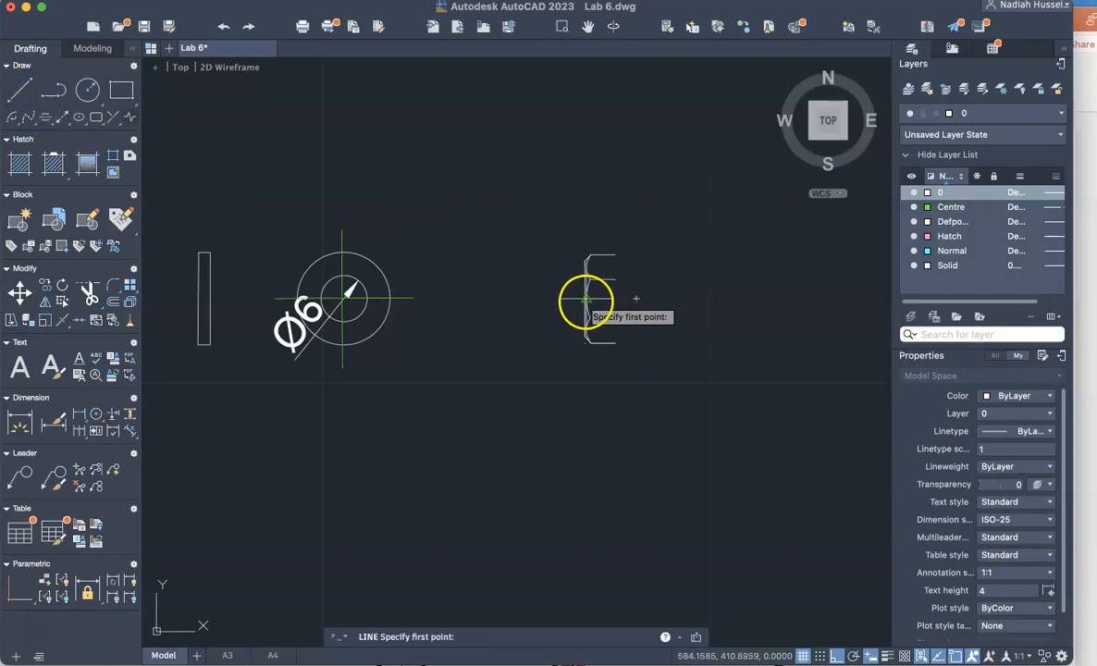
pyautogui.scroll(2, 585, 299)
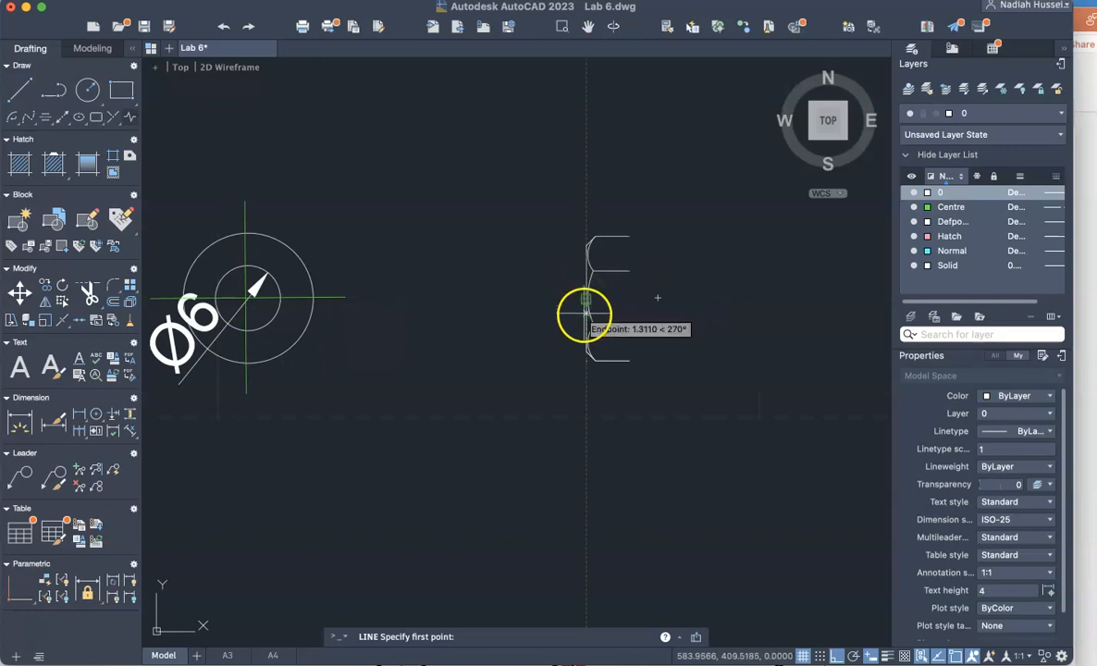
pyautogui.click(584, 299)
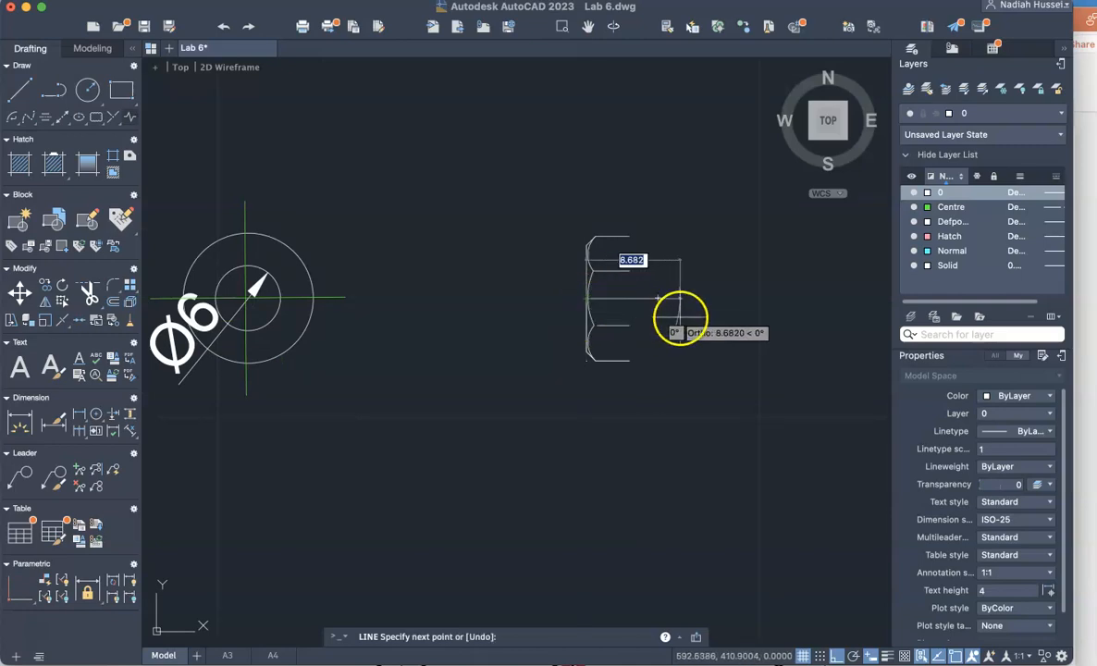
pyautogui.write('6')
pyautogui.press('Return')
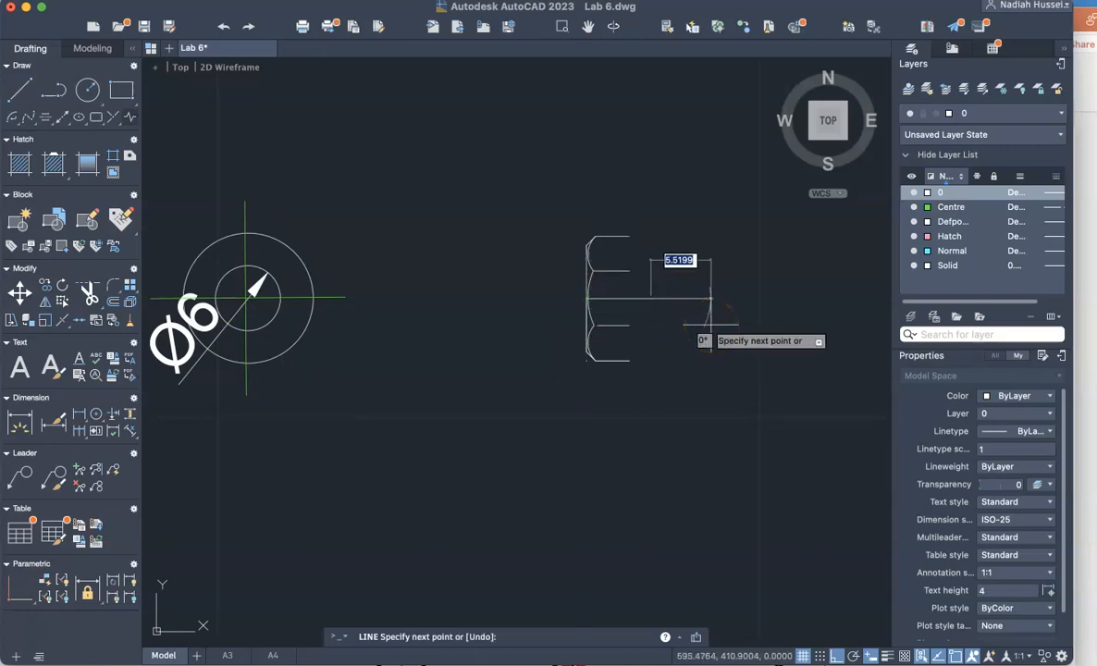
pyautogui.press('Return')
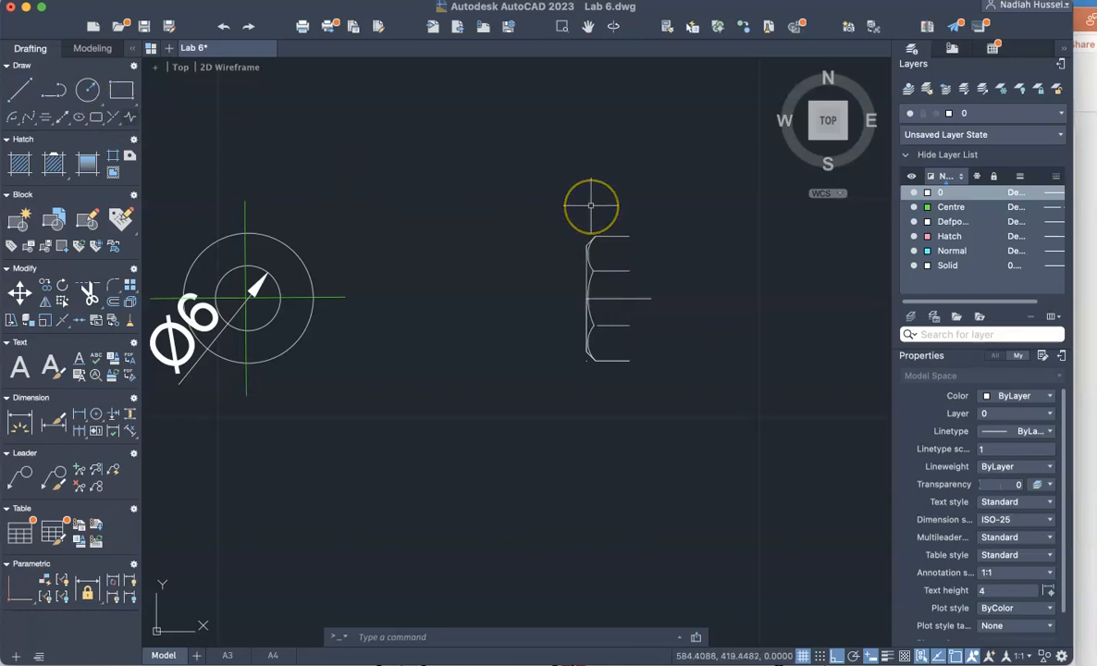
pyautogui.write('mirr')
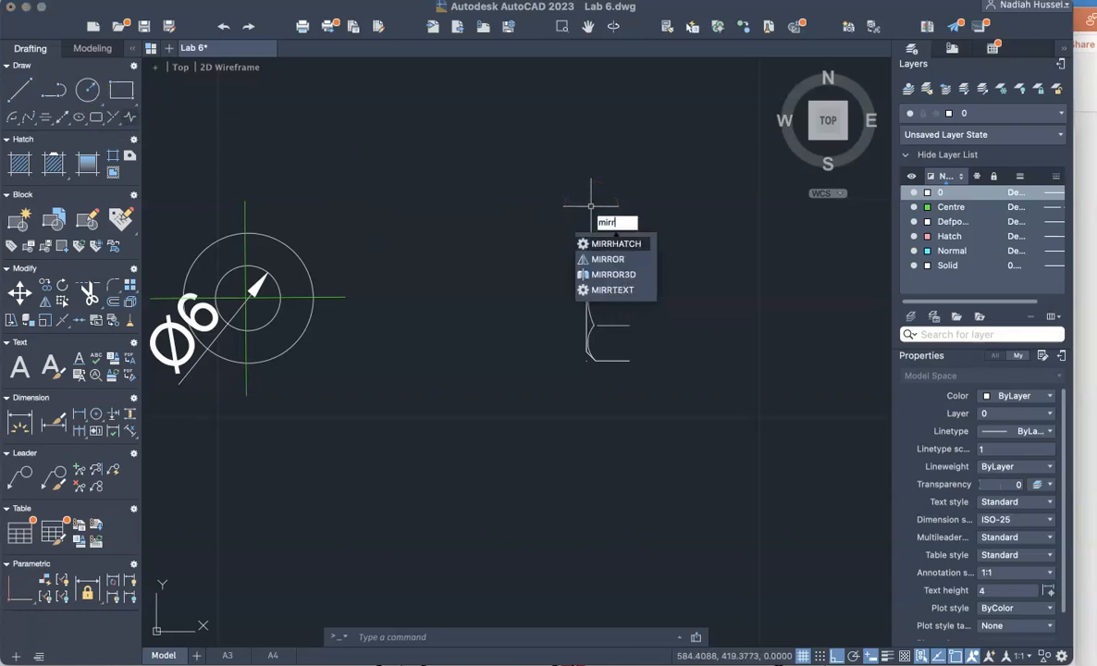
pyautogui.click(612, 260)
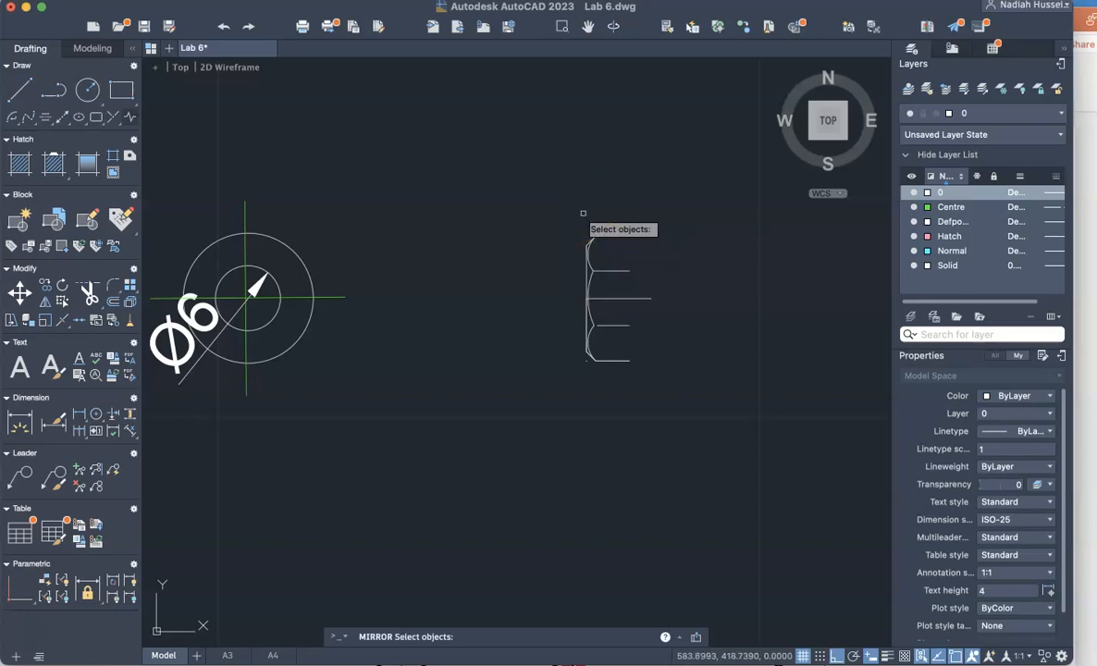
pyautogui.press('Escape')
# Draw a vertical line about 16.2 units long through the midpoint of the 6-unit line, reaching past both ends of the head
pyautogui.write('line')
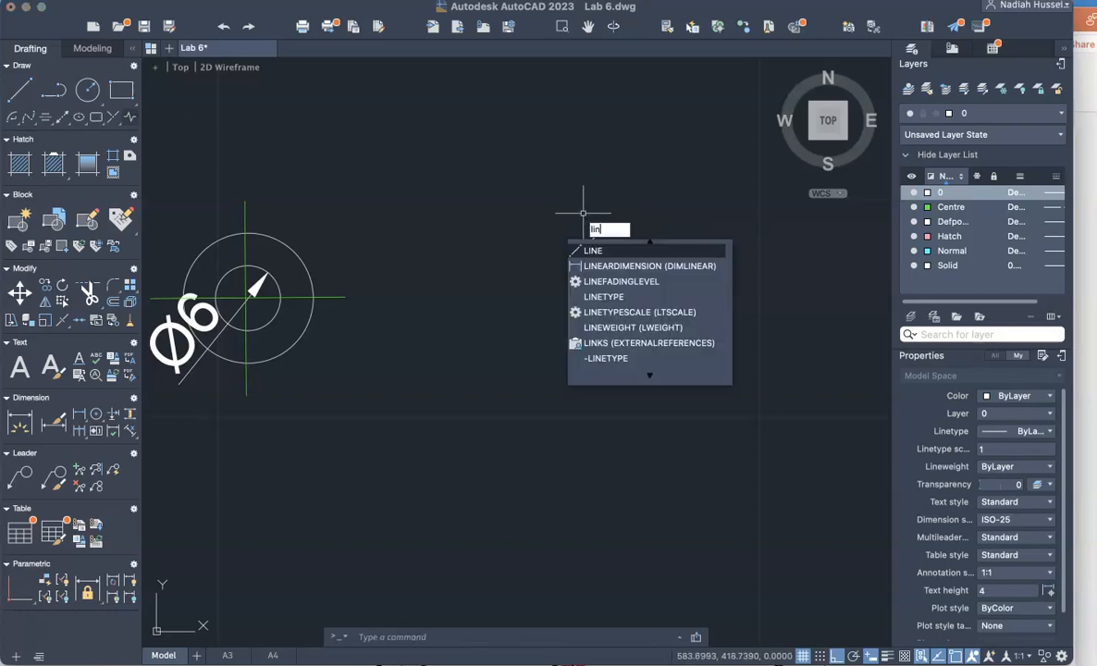
pyautogui.click(636, 250)
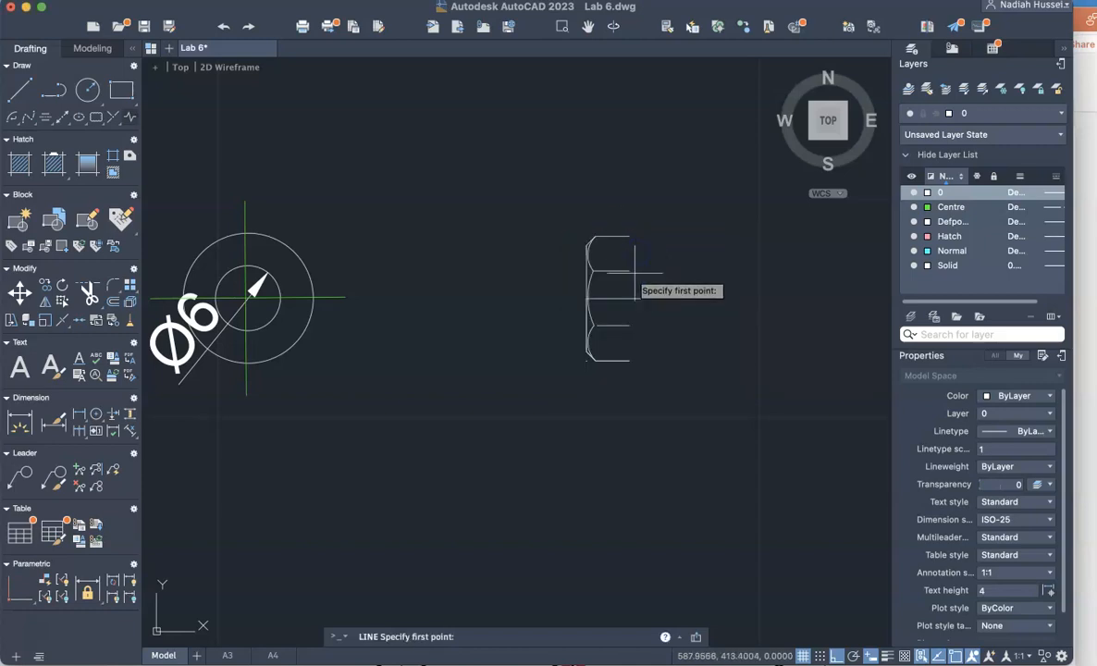
pyautogui.click(618, 298)
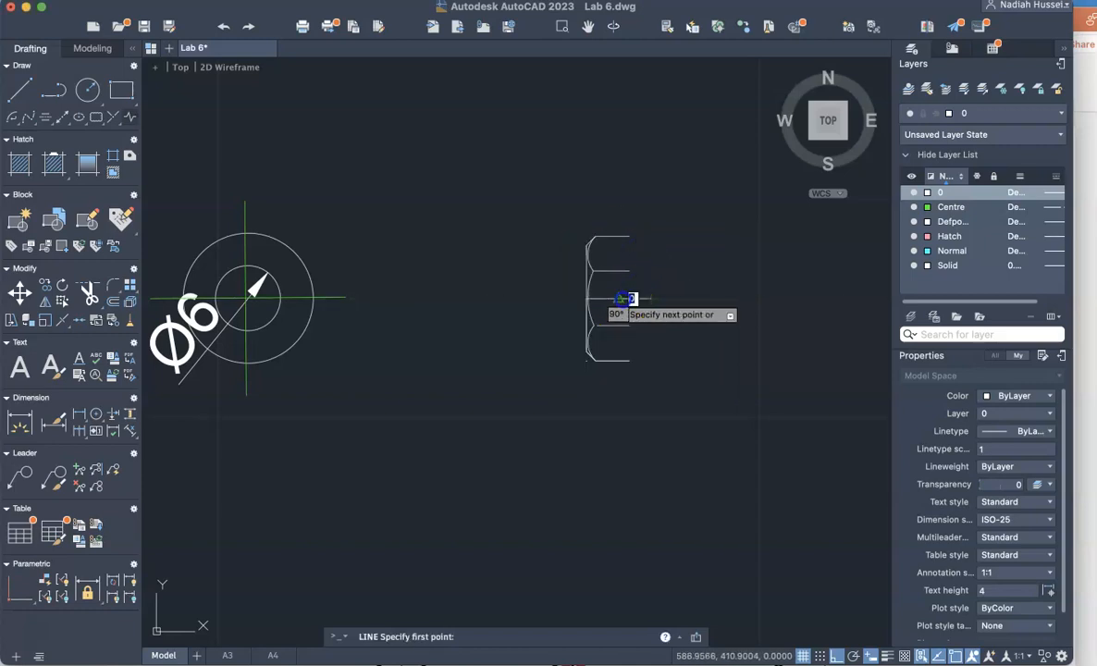
pyautogui.click(622, 255)
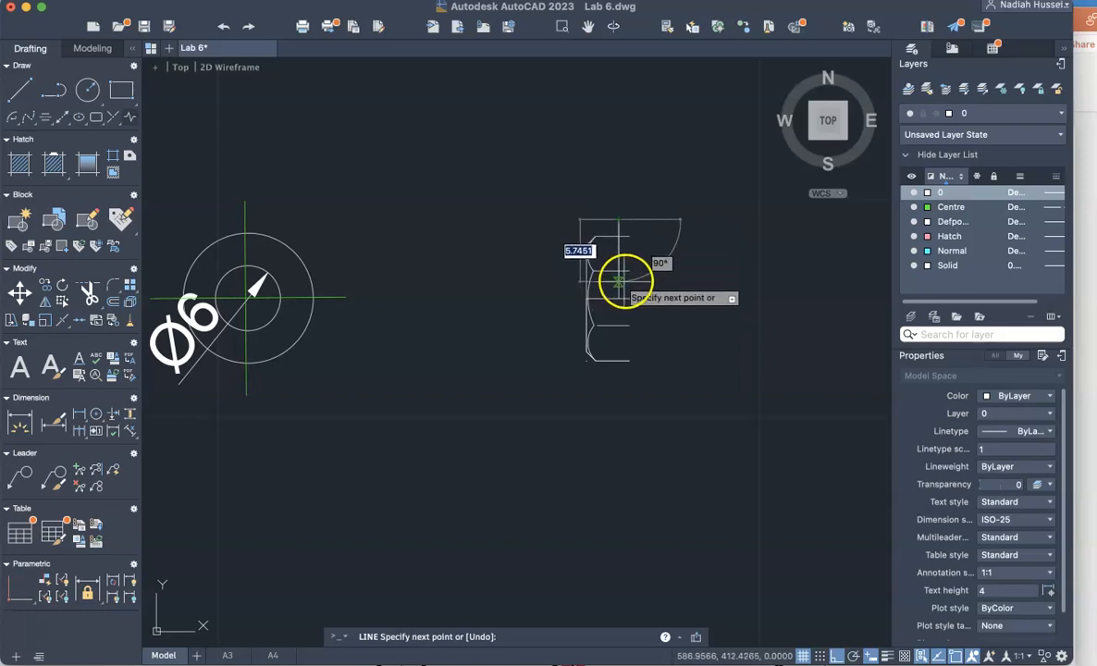
pyautogui.press('Escape')
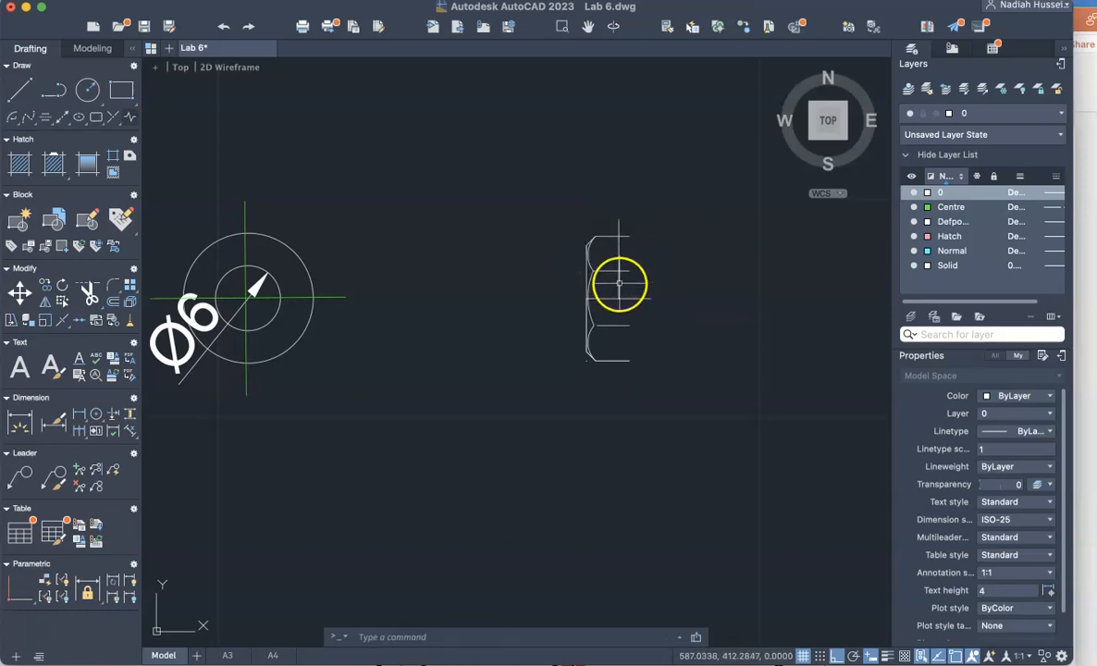
pyautogui.click(618, 281)
pyautogui.moveTo(618, 298); pyautogui.dragTo(620, 394)
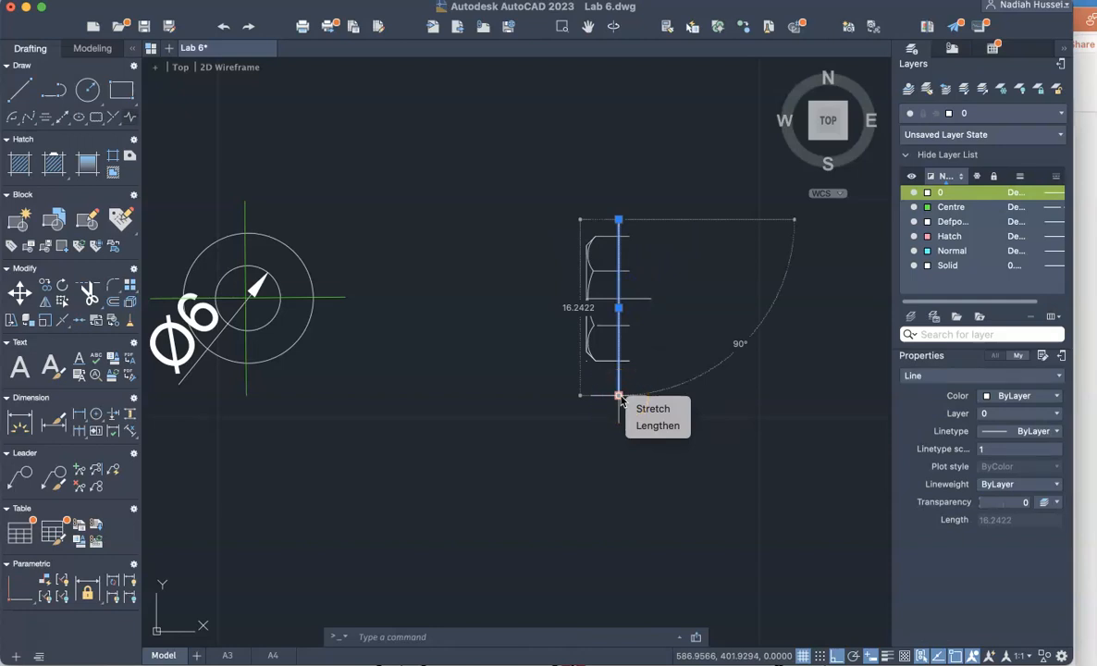
pyautogui.click(511, 300)
# Mirror the copied head's chamfered left profile about the vertical line through the middle of the 6-unit line, keeping the original
pyautogui.write('mir')
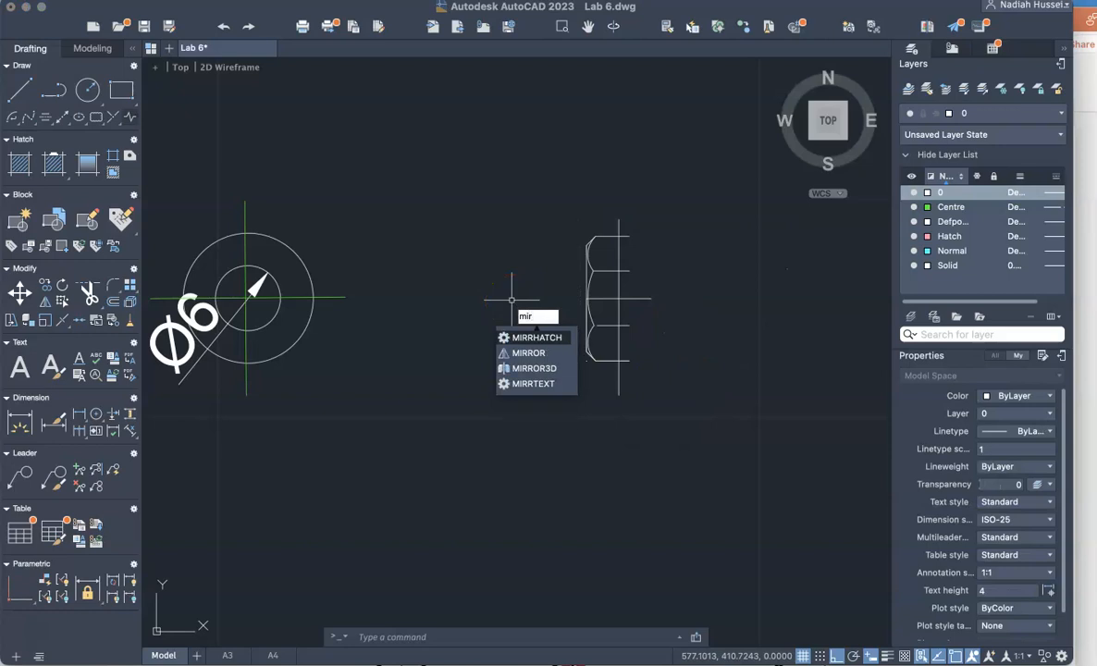
pyautogui.click(544, 352)
pyautogui.click(563, 212)
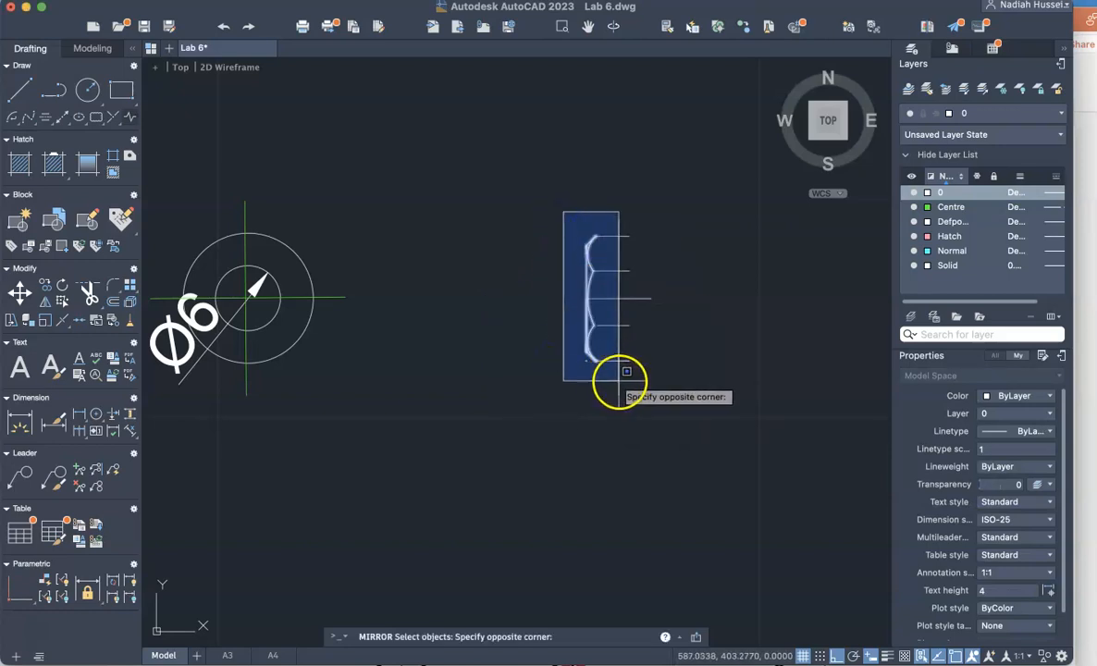
pyautogui.click(627, 371)
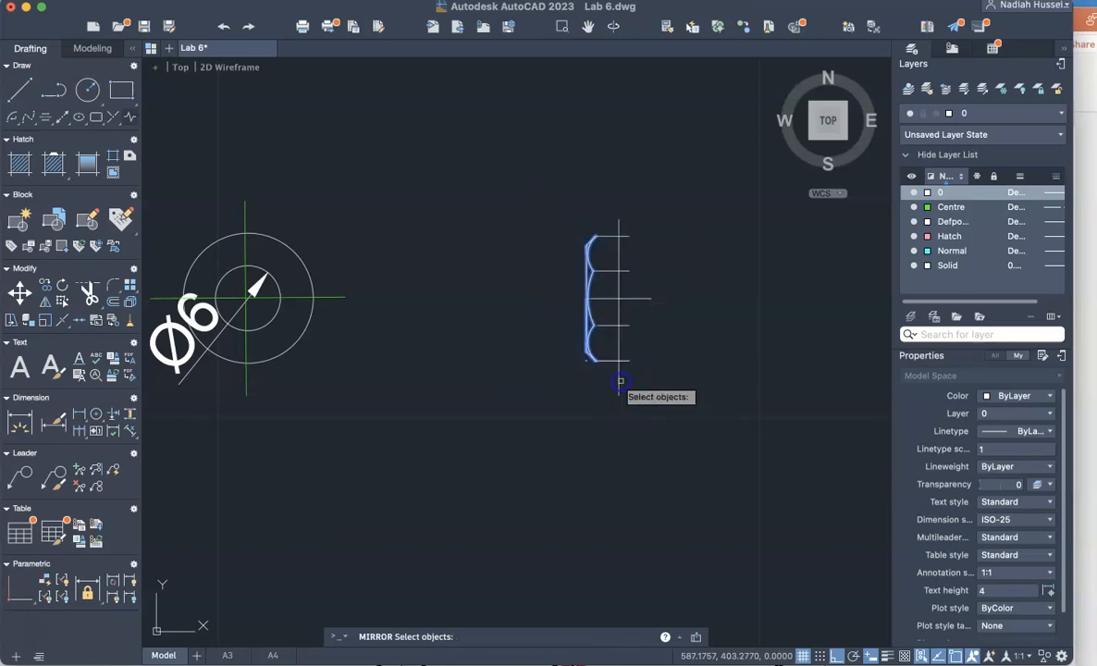
pyautogui.press('Return')
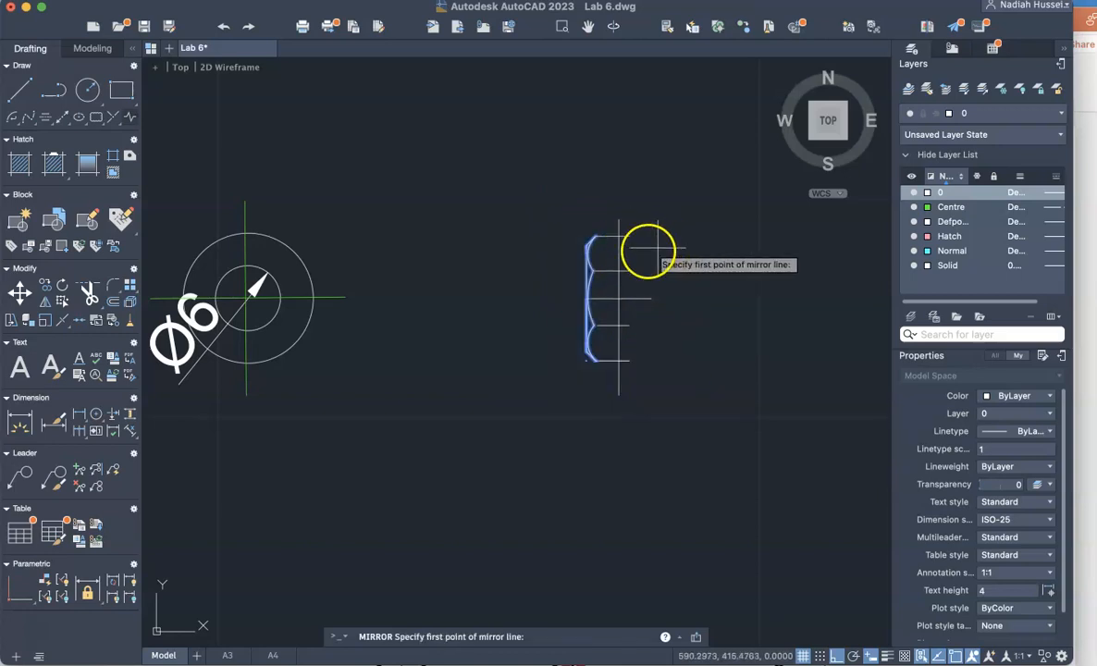
pyautogui.click(619, 237)
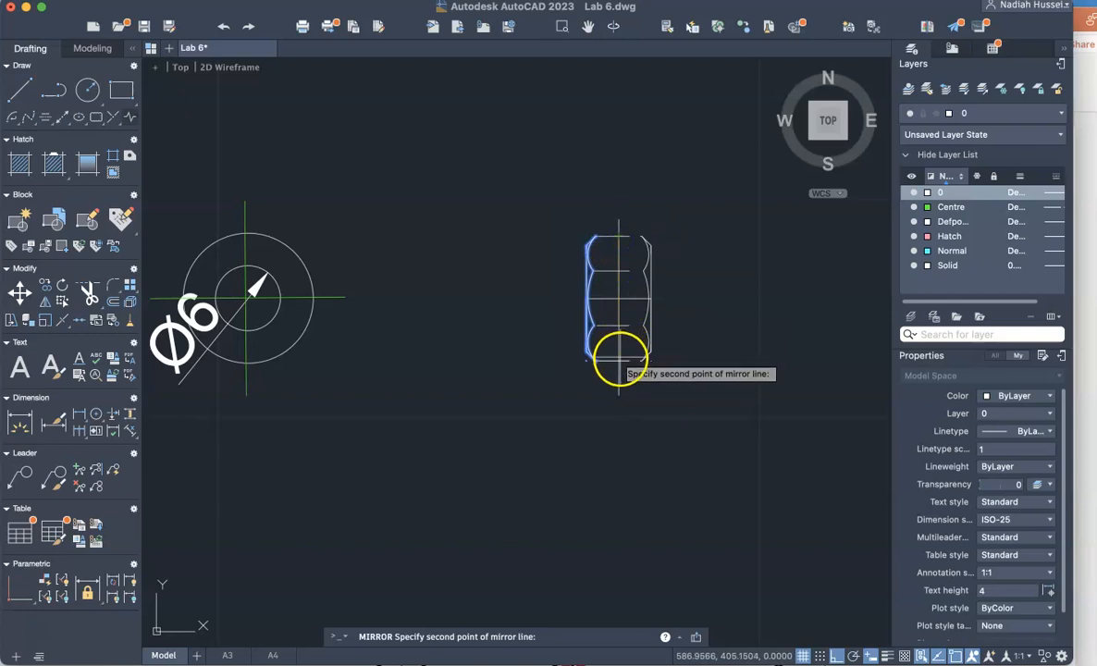
pyautogui.click(619, 363)
pyautogui.press('Return')
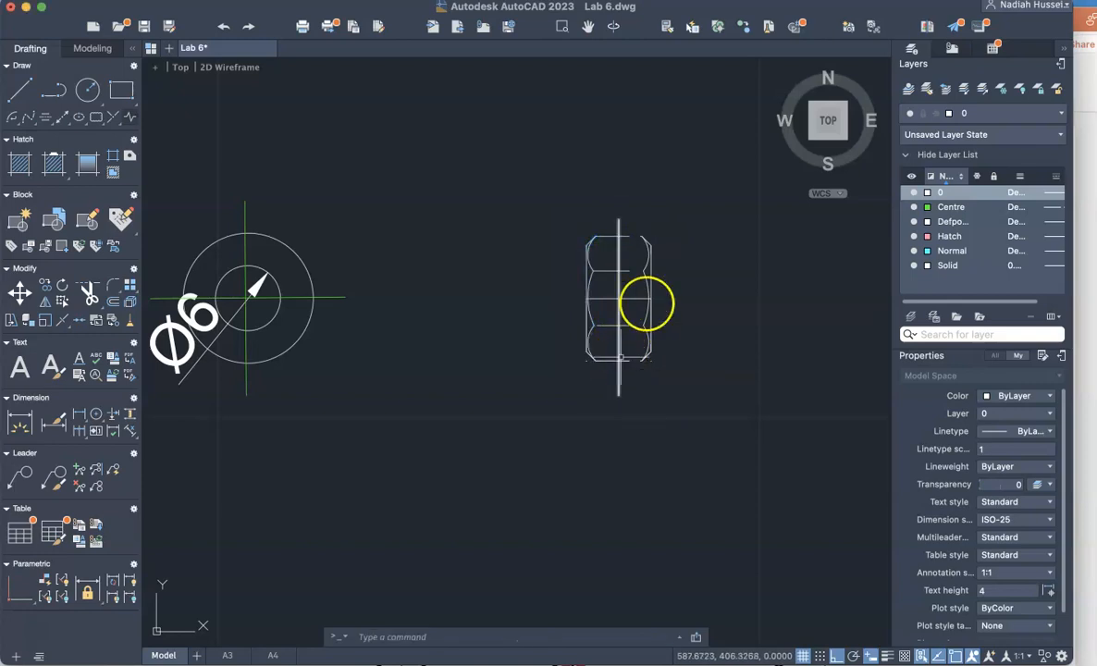
# Stretch the right ends of the upper two horizontal edges to meet the mirrored profile
pyautogui.click(619, 238)
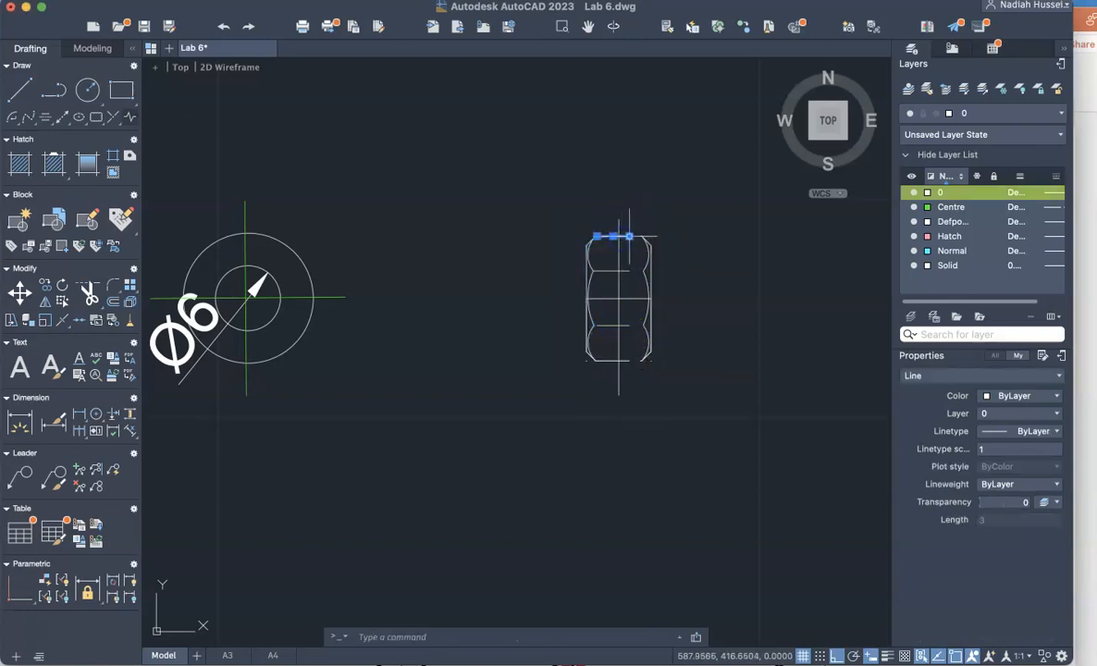
pyautogui.click(642, 238)
pyautogui.click(629, 269)
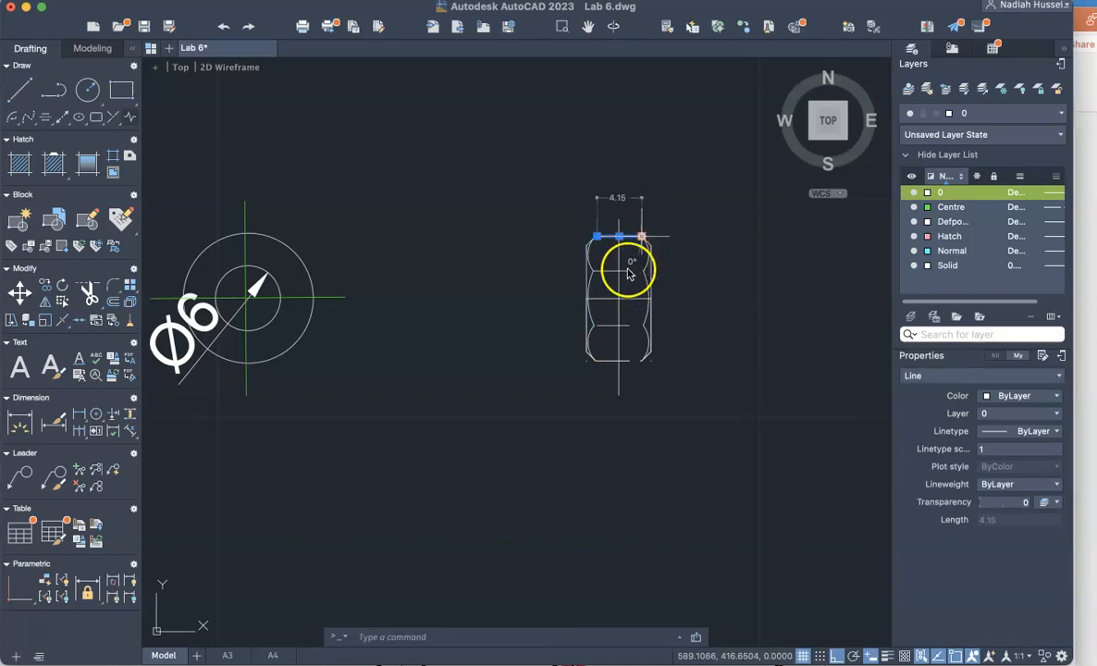
pyautogui.click(630, 271)
pyautogui.click(644, 271)
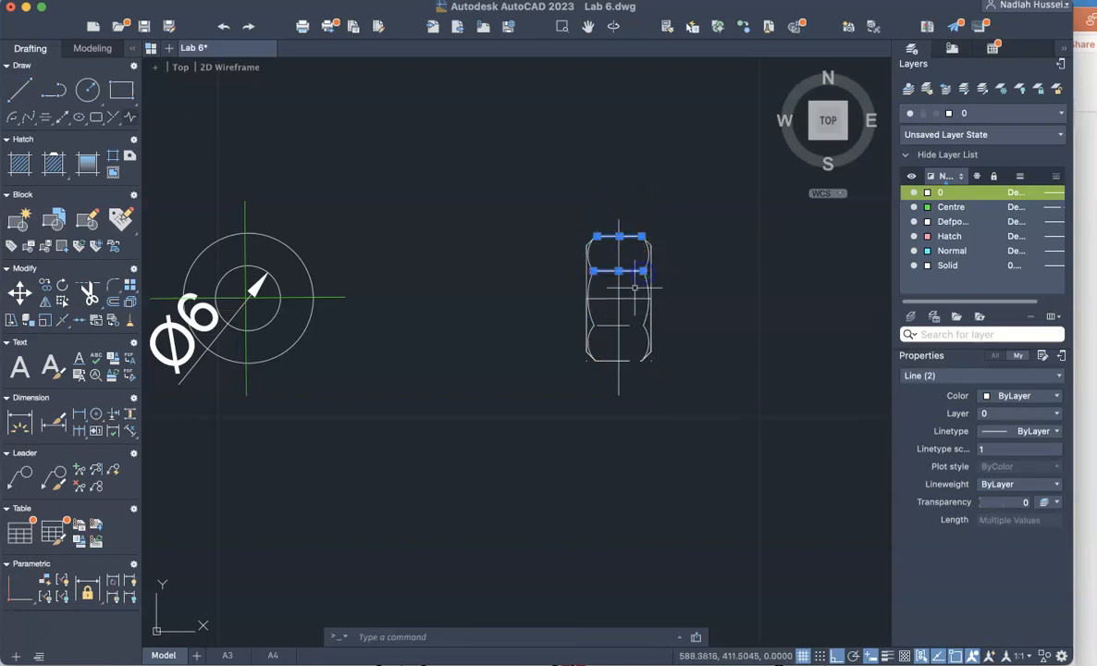
# Stretch the right ends of the lower two horizontal edges to meet the mirrored profile, and clear the selection
pyautogui.click(607, 326)
pyautogui.click(602, 326)
pyautogui.click(596, 325)
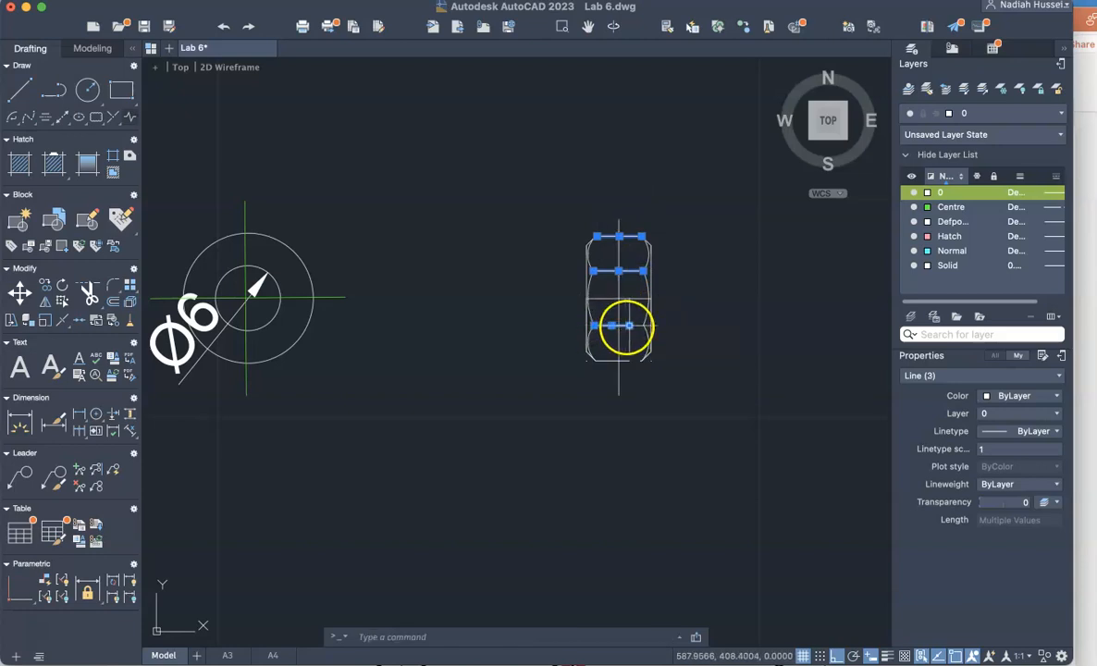
pyautogui.click(629, 325)
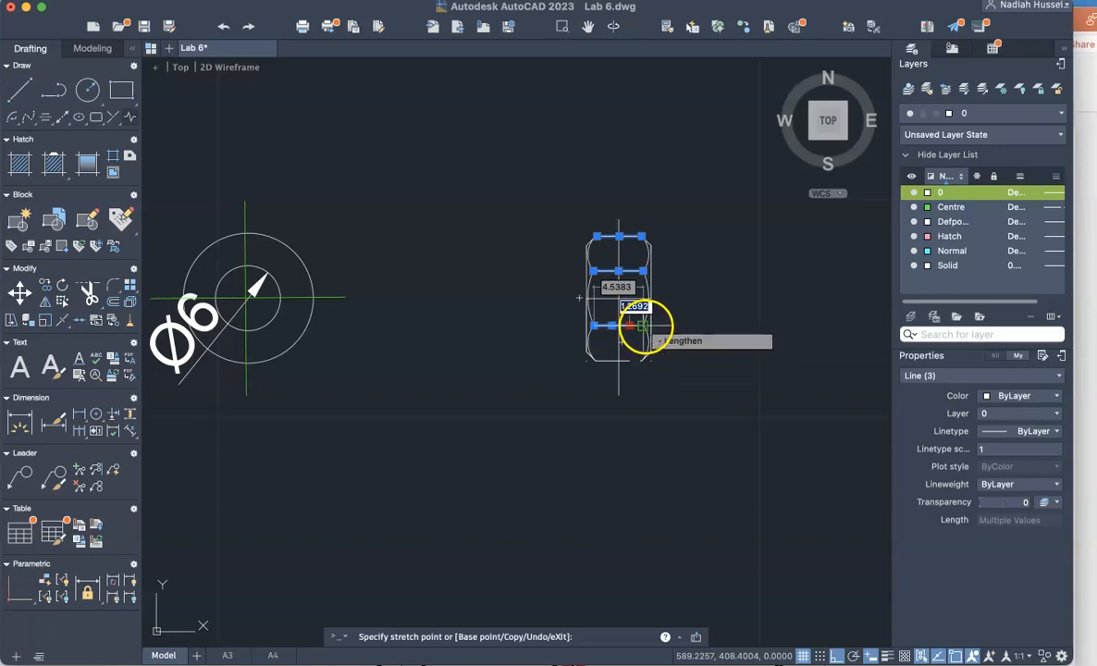
pyautogui.click(643, 326)
pyautogui.click(625, 362)
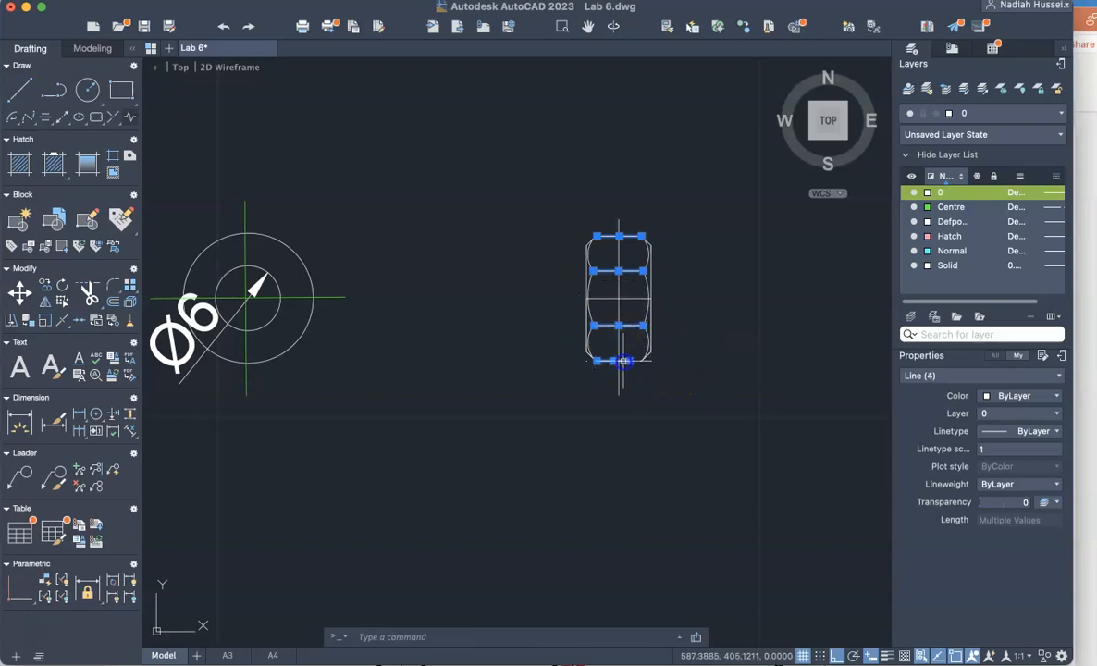
pyautogui.click(629, 361)
pyautogui.click(641, 361)
pyautogui.click(692, 348)
pyautogui.press('Escape')
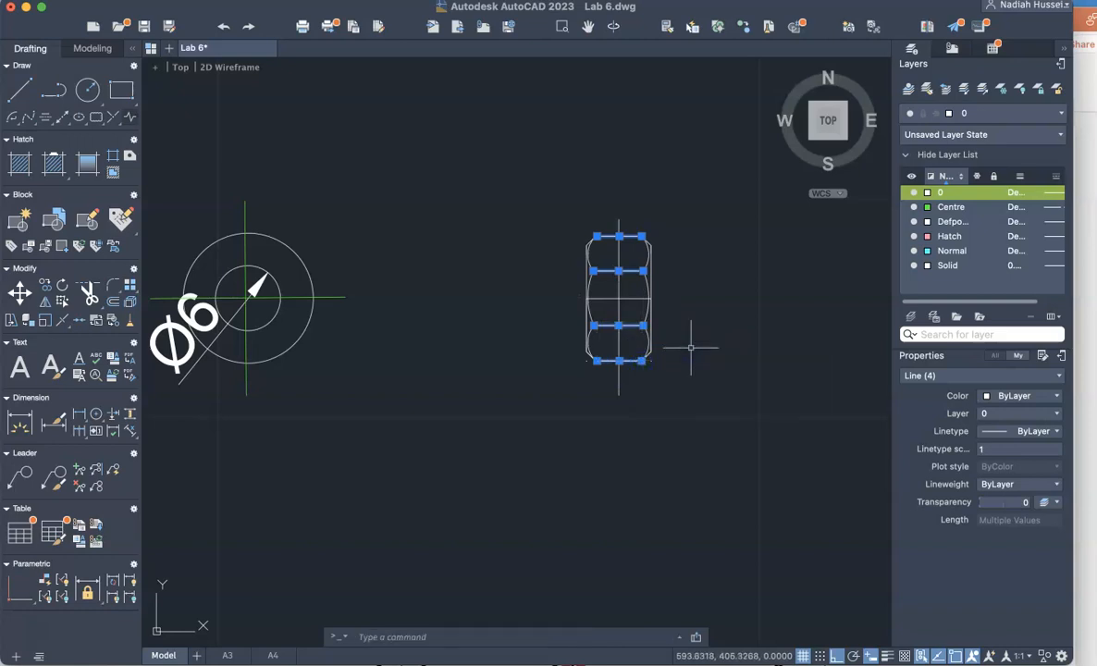
pyautogui.press('Escape')
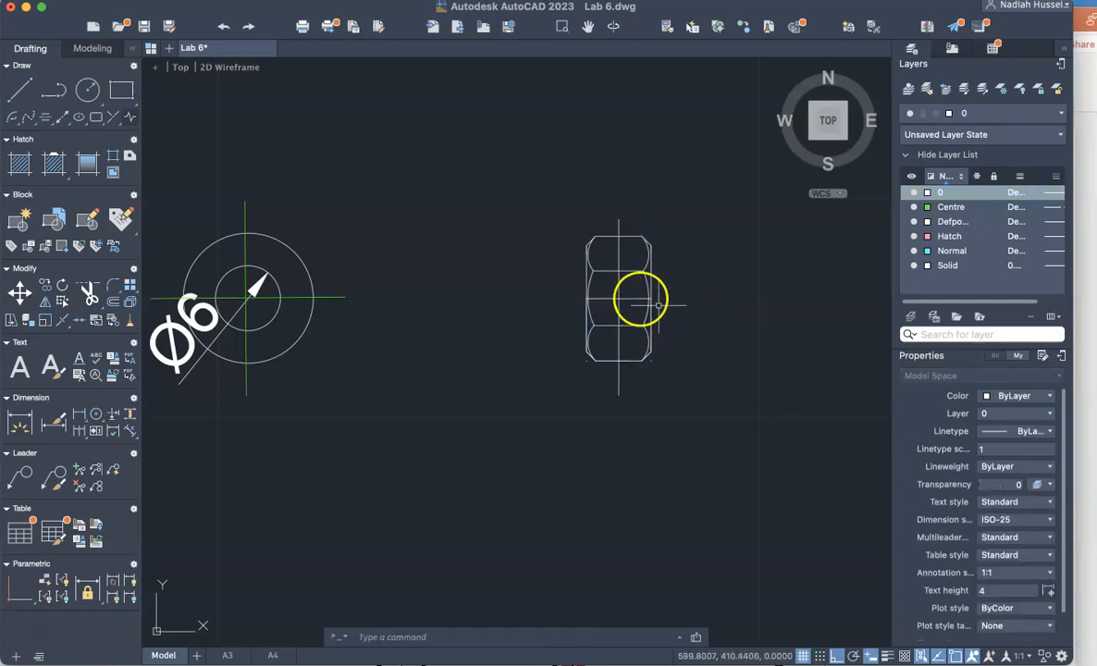
# Delete the horizontal and vertical construction lines crossing the middle of the nut
pyautogui.click(640, 298)
pyautogui.press('Delete')
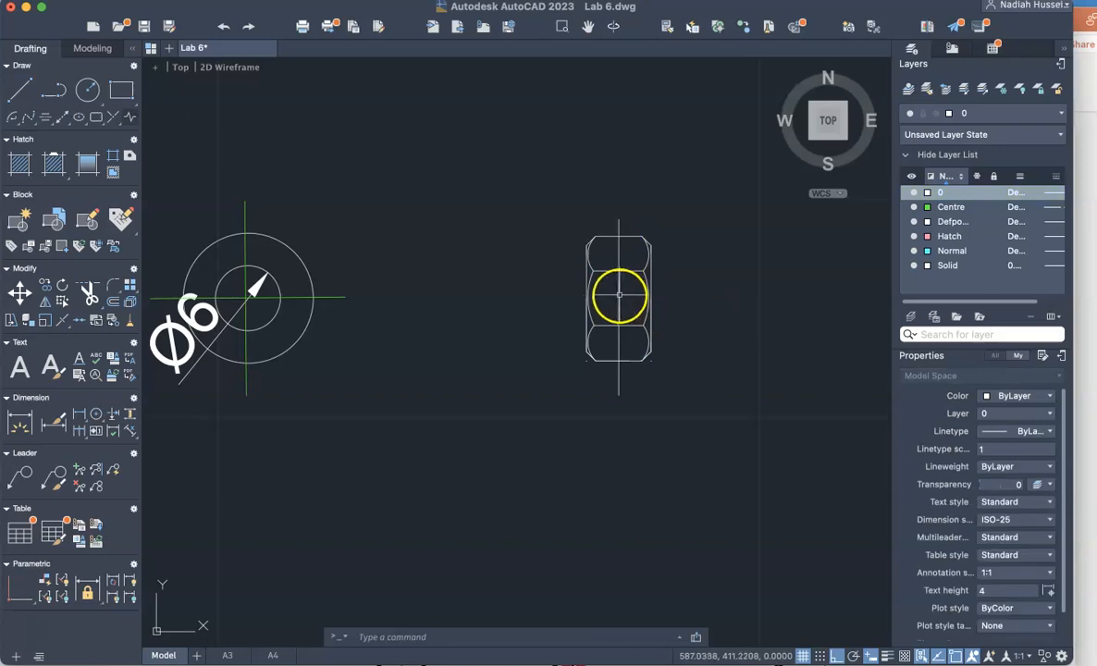
pyautogui.click(618, 296)
pyautogui.press('Delete')
# Try to rotate the whole nut view a quarter turn clockwise about the middle of its left side, and undo back to the restored construction lines
pyautogui.click(567, 196)
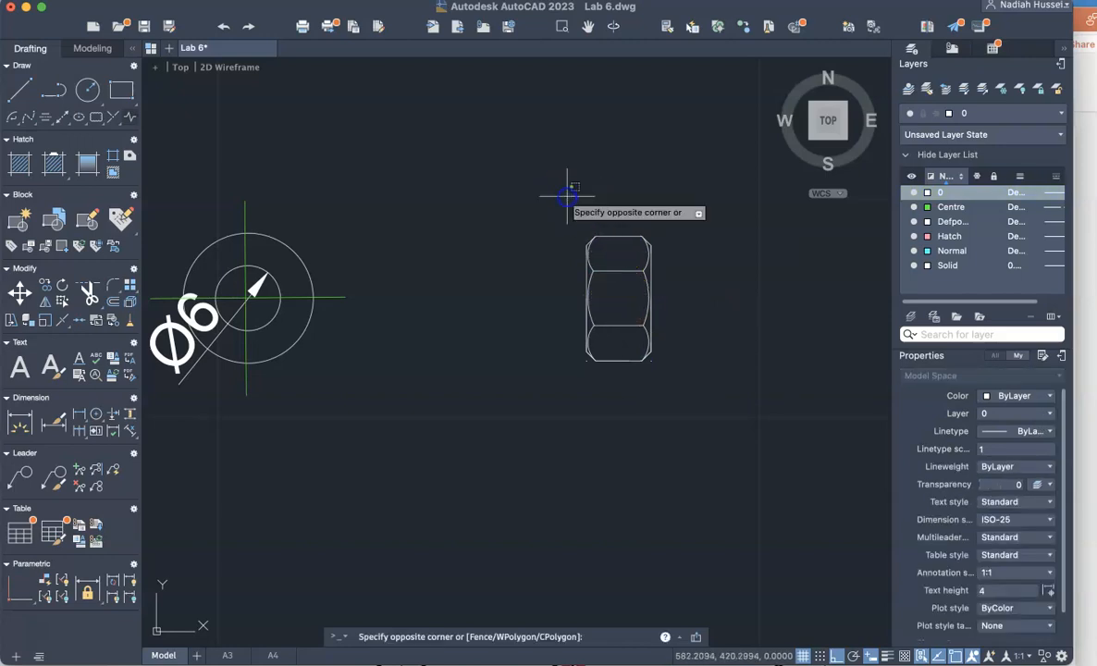
pyautogui.click(709, 367)
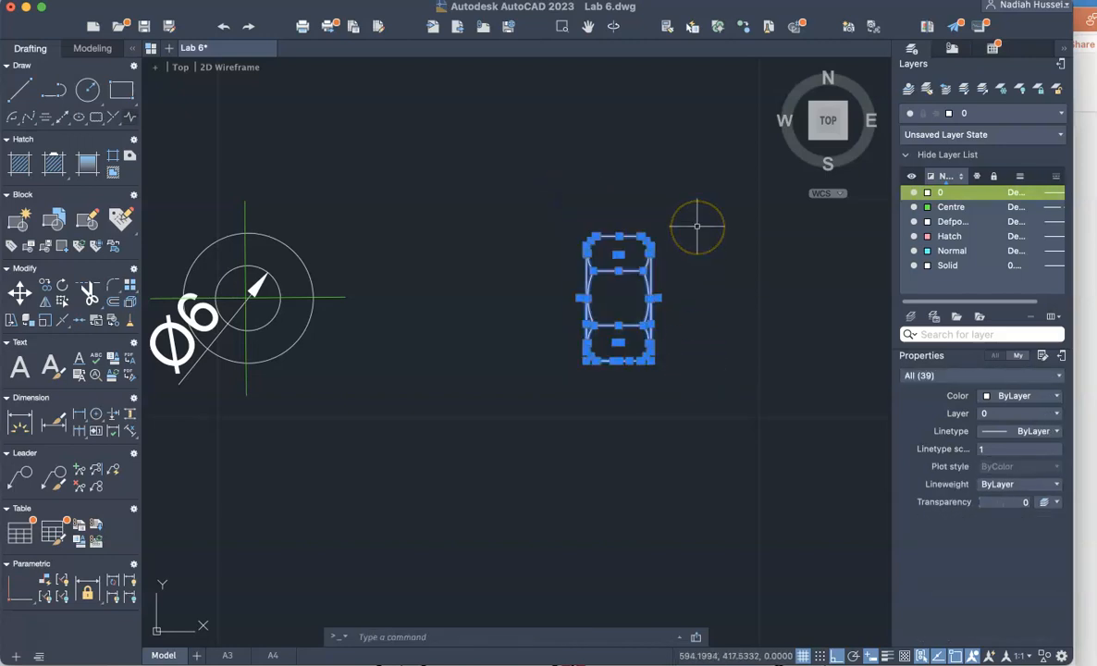
pyautogui.write('ro')
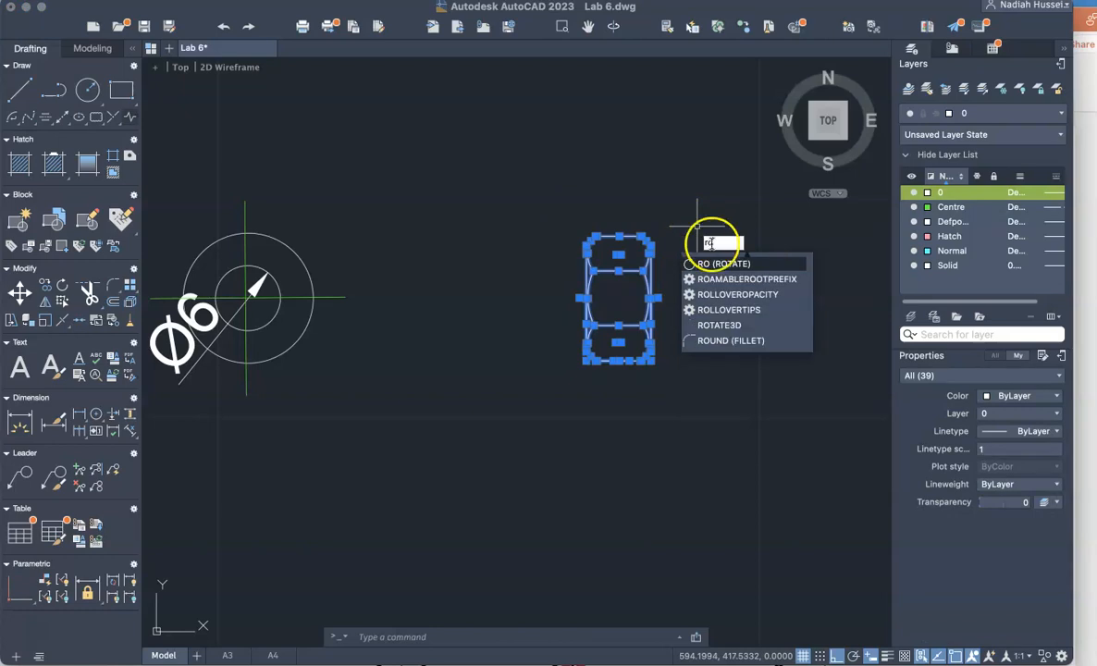
pyautogui.click(731, 265)
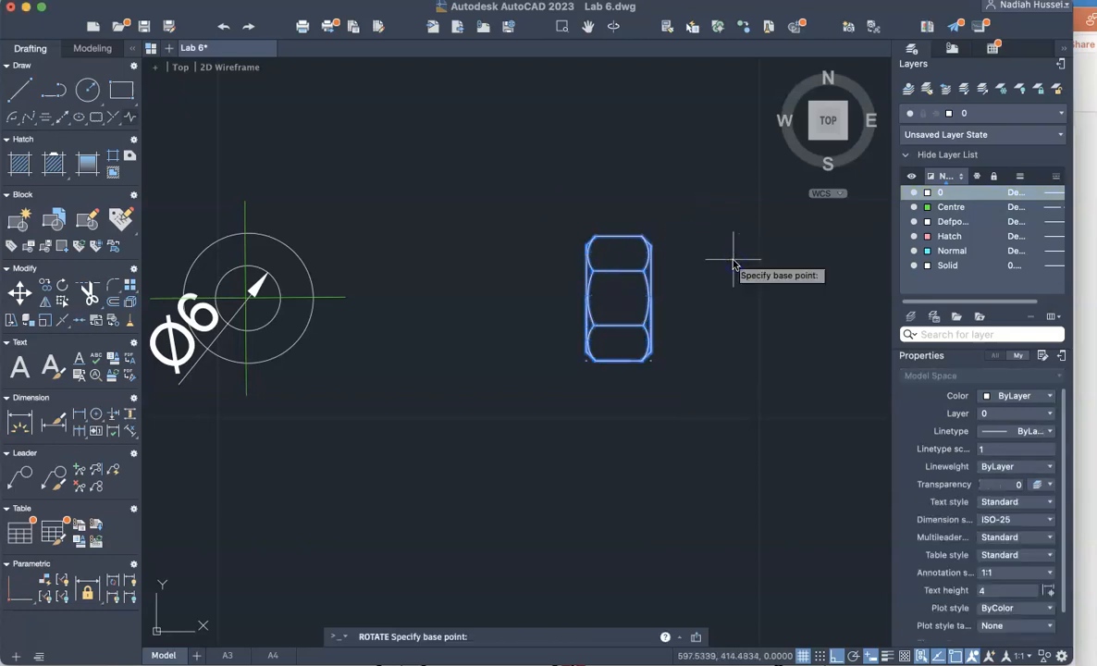
pyautogui.click(581, 297)
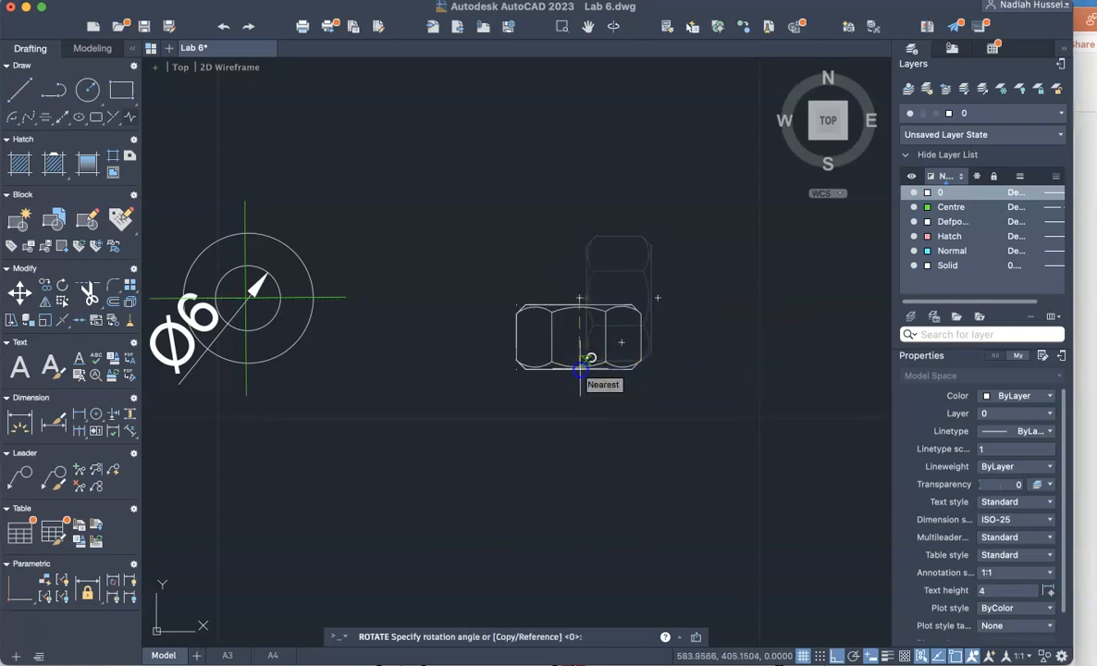
pyautogui.click(581, 370)
pyautogui.press('super+z')
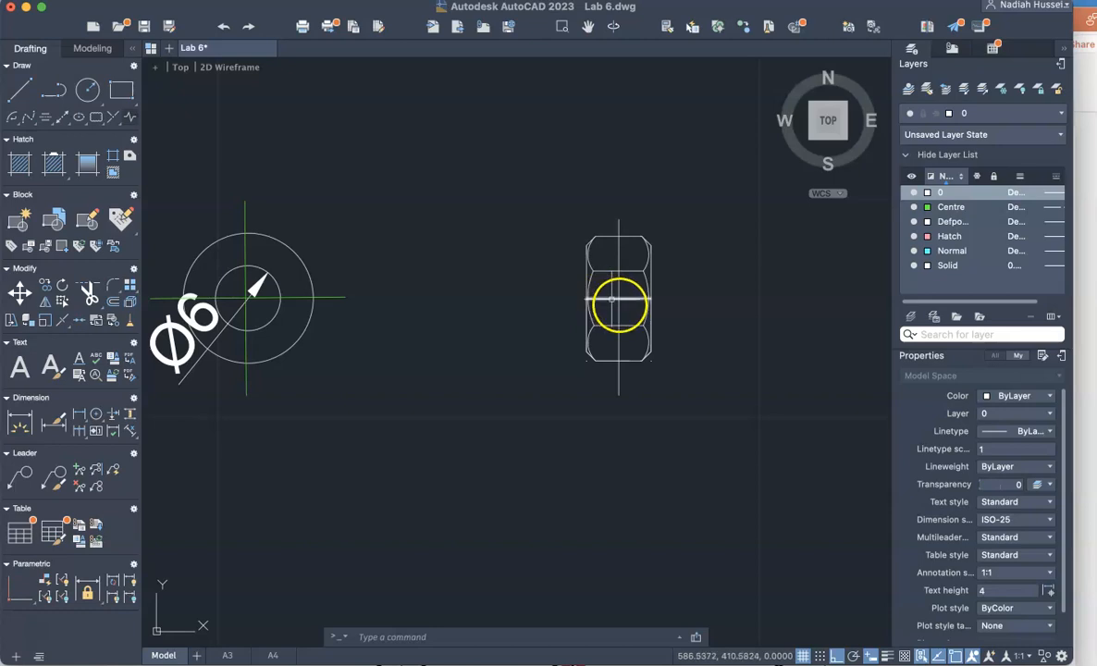
# Delete the restored 6-unit horizontal line and the long vertical mirror line from the nut view
pyautogui.click(612, 299)
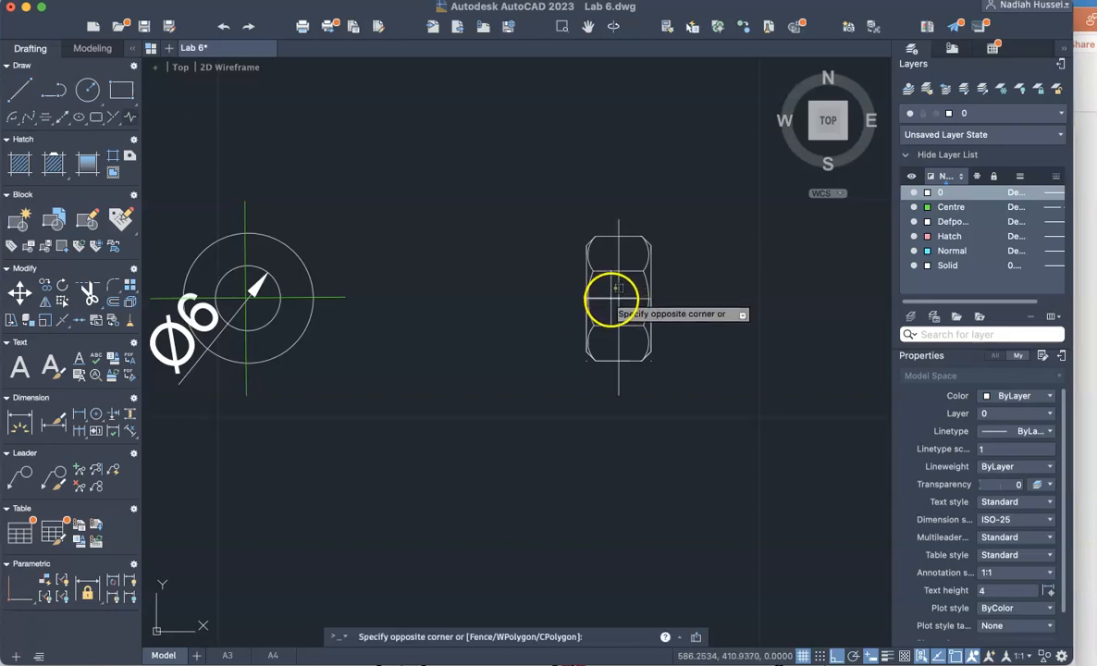
pyautogui.click(611, 299)
pyautogui.press('Escape')
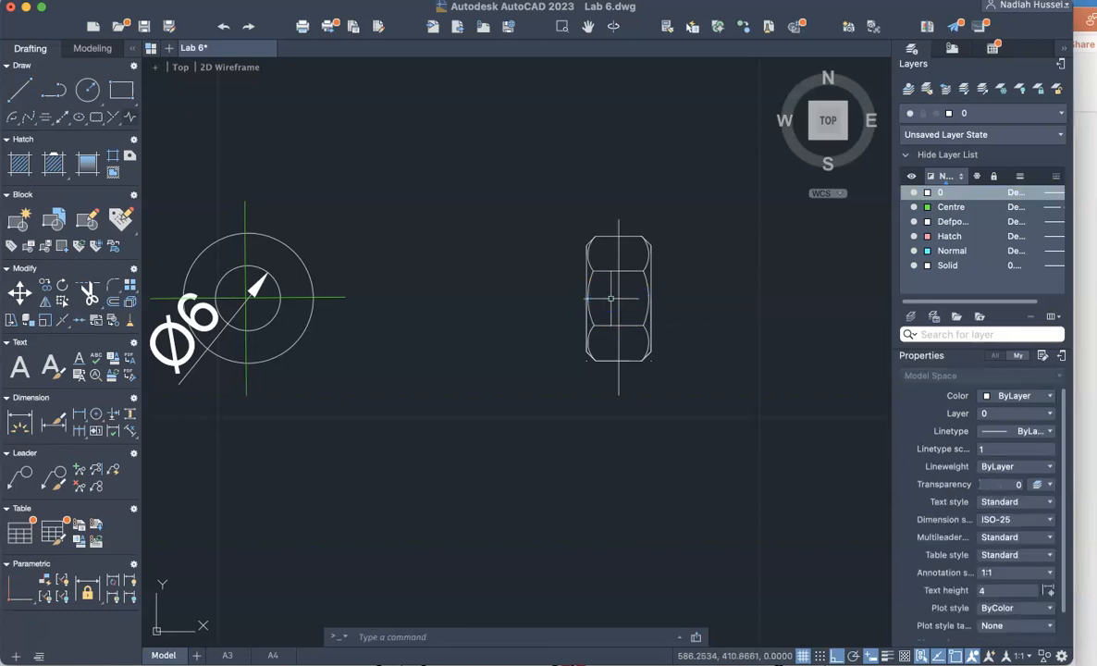
pyautogui.click(621, 298)
pyautogui.press('Delete')
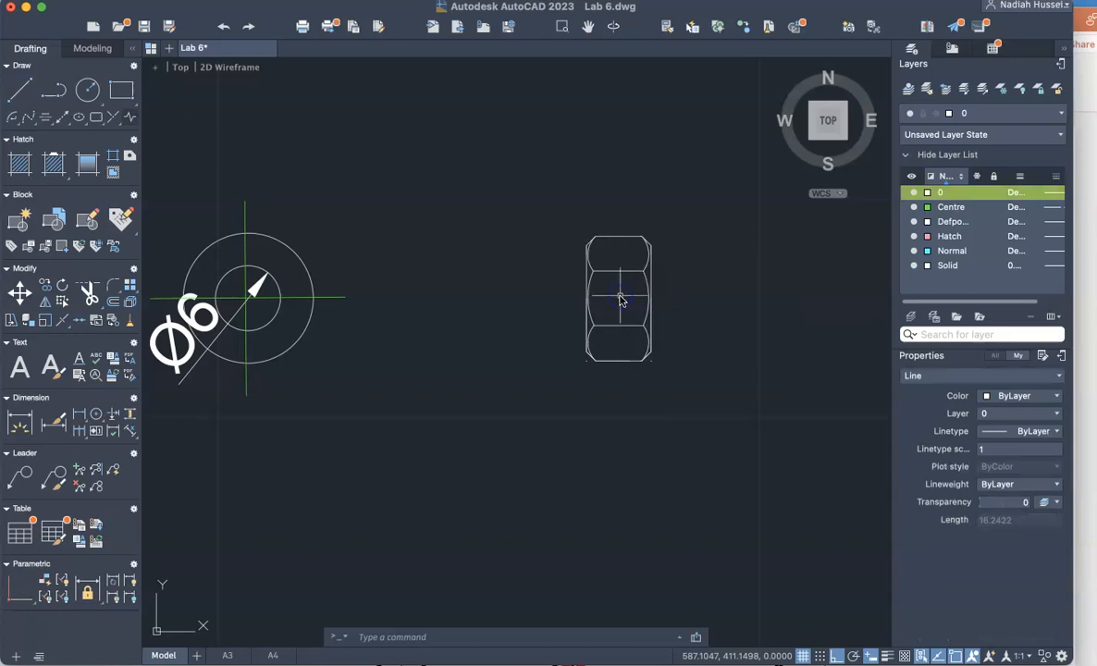
# Rotate the whole nut view by 90 degrees about the middle of its left side
pyautogui.write('ro')
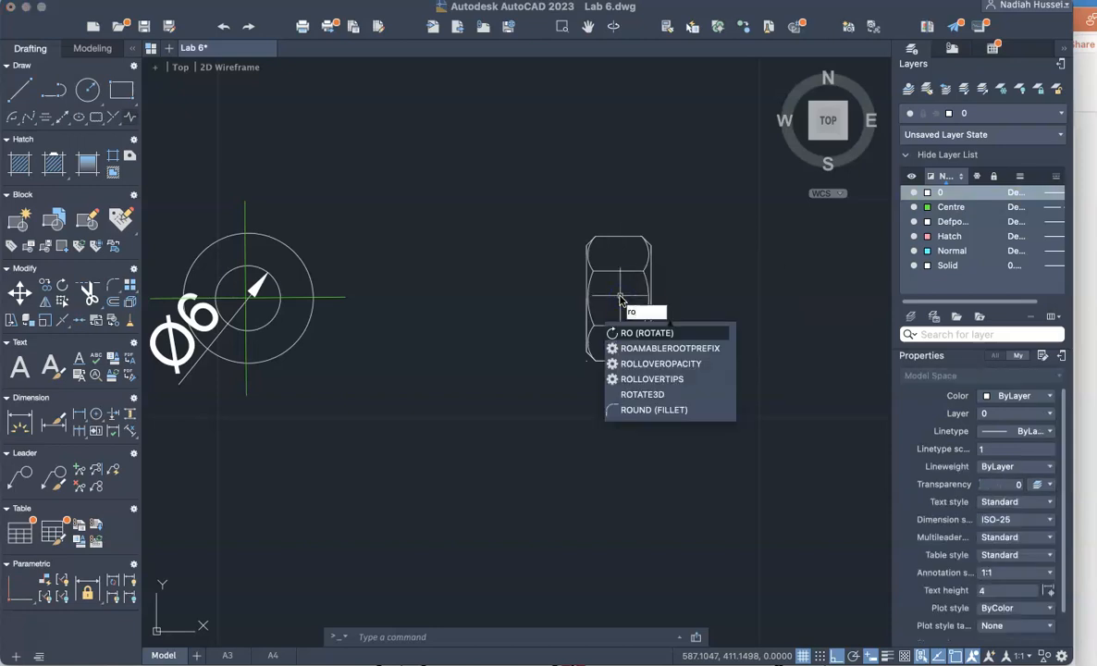
pyautogui.click(648, 332)
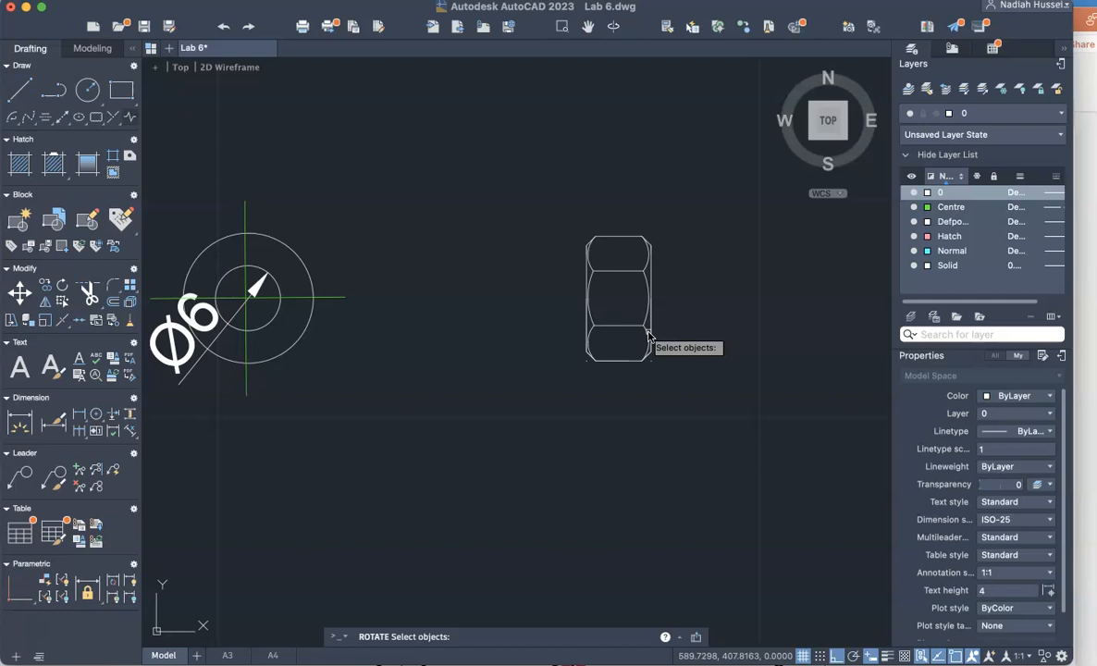
pyautogui.click(556, 218)
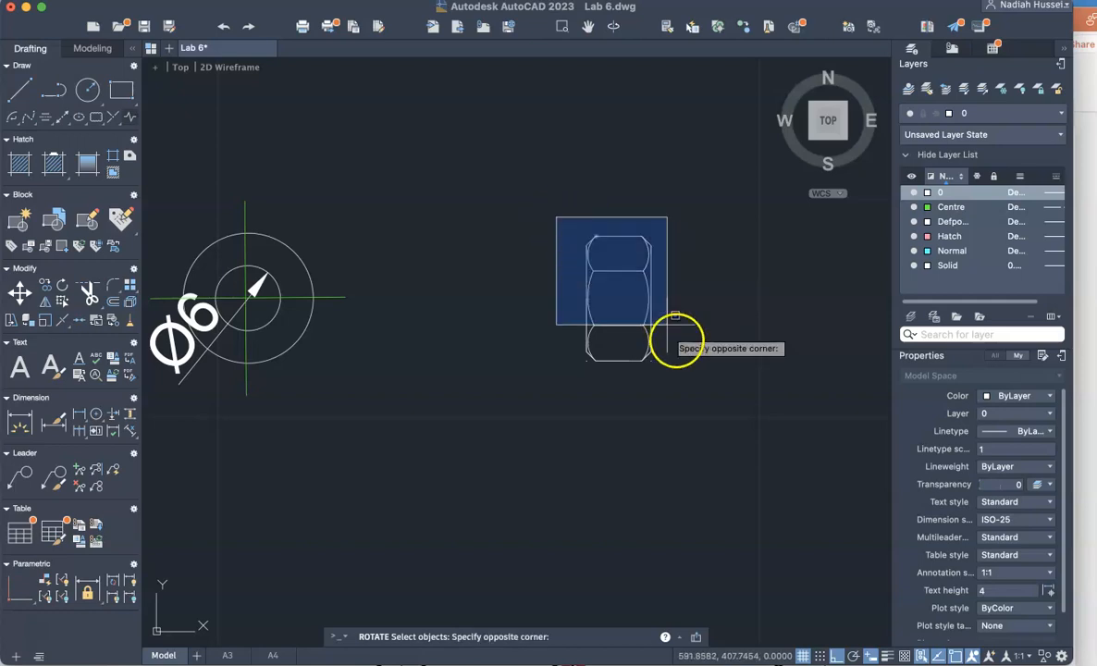
pyautogui.click(695, 378)
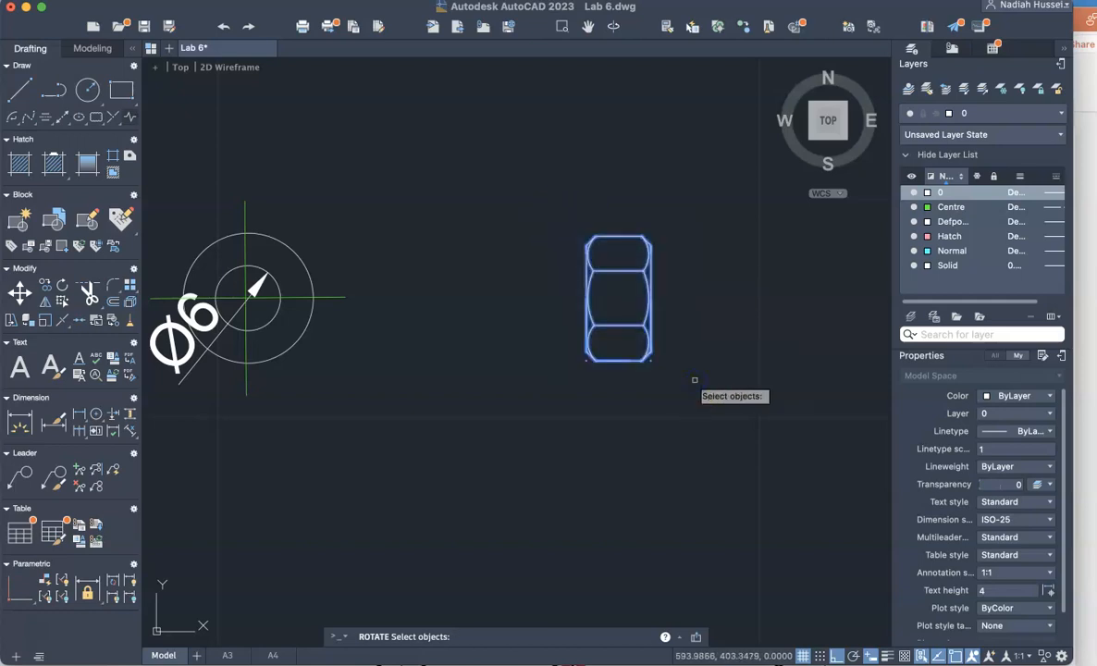
pyautogui.rightClick(652, 330)
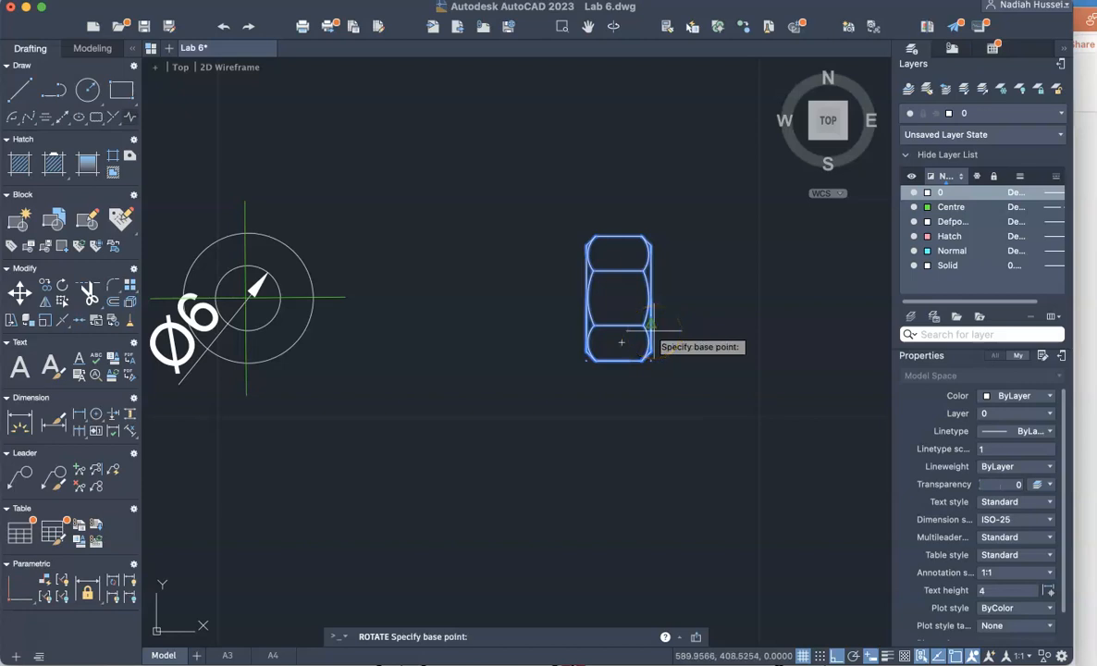
pyautogui.click(584, 294)
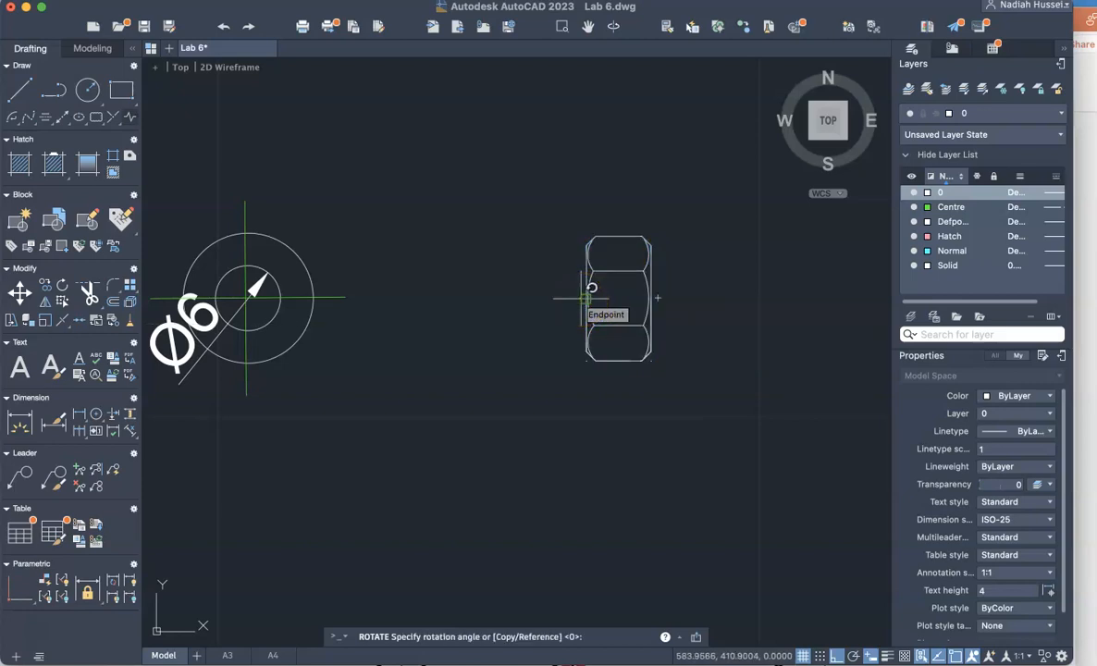
pyautogui.write('90')
pyautogui.press('Return')
# Move the rotated nut view straight down about 4 units, roughly level with the washer's horizontal centre line
pyautogui.click(632, 329)
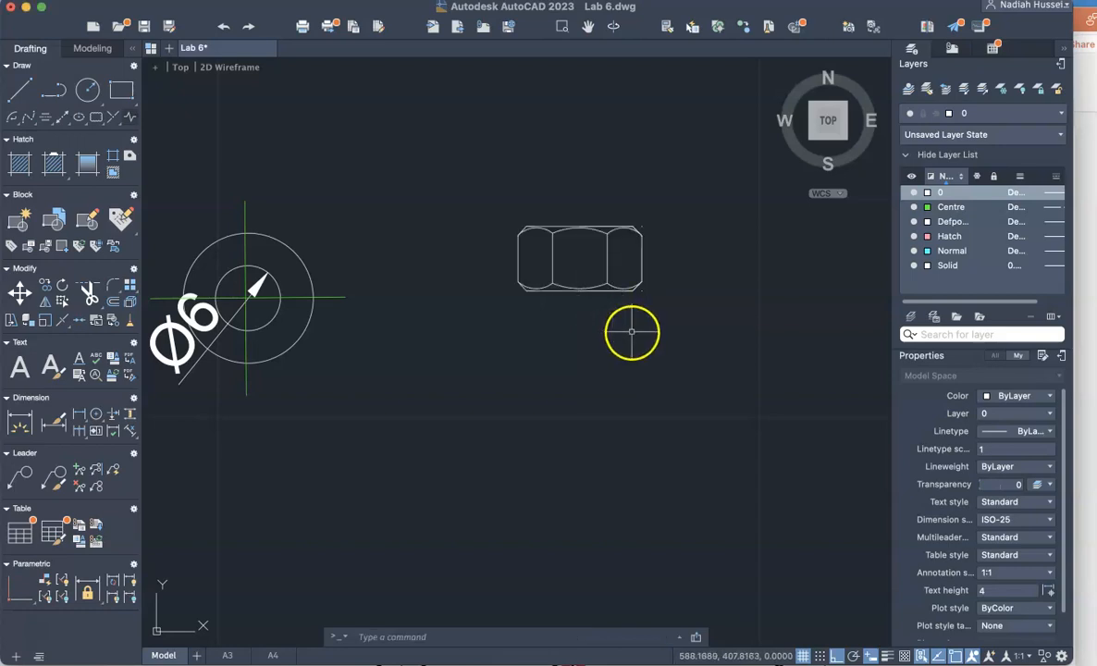
pyautogui.click(661, 301)
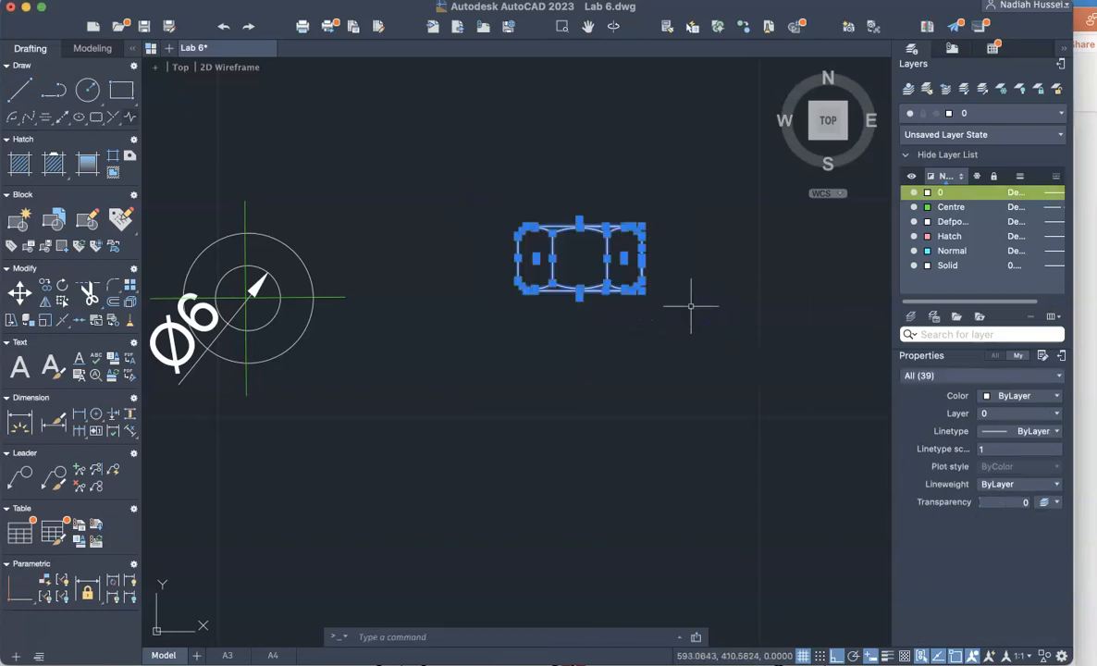
pyautogui.write('move')
pyautogui.press('Return')
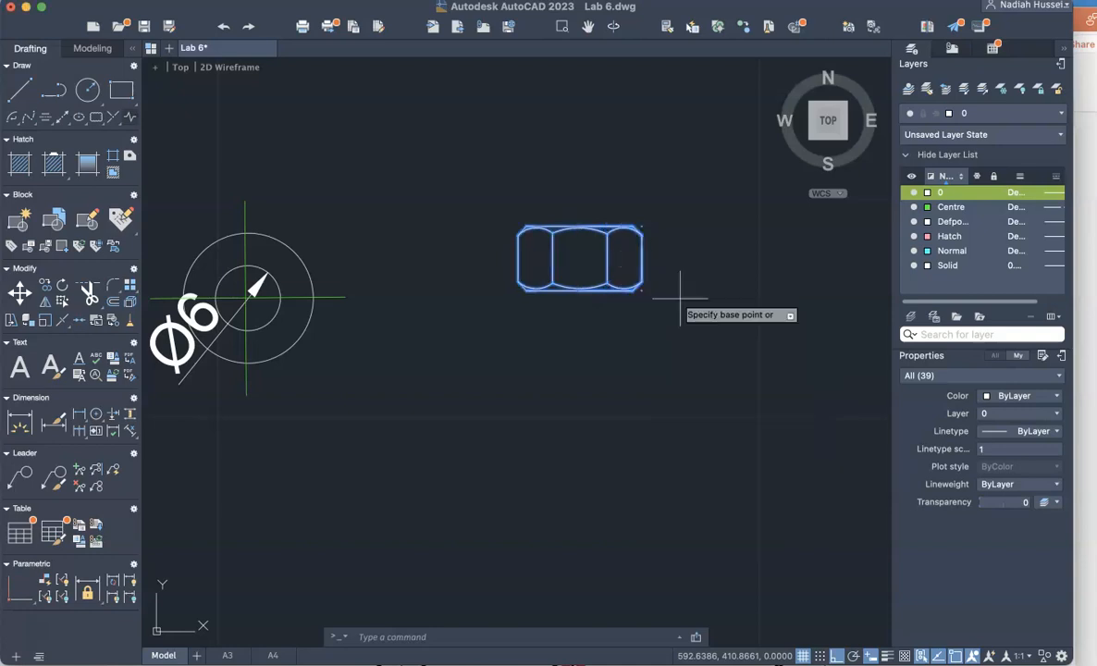
pyautogui.click(518, 258)
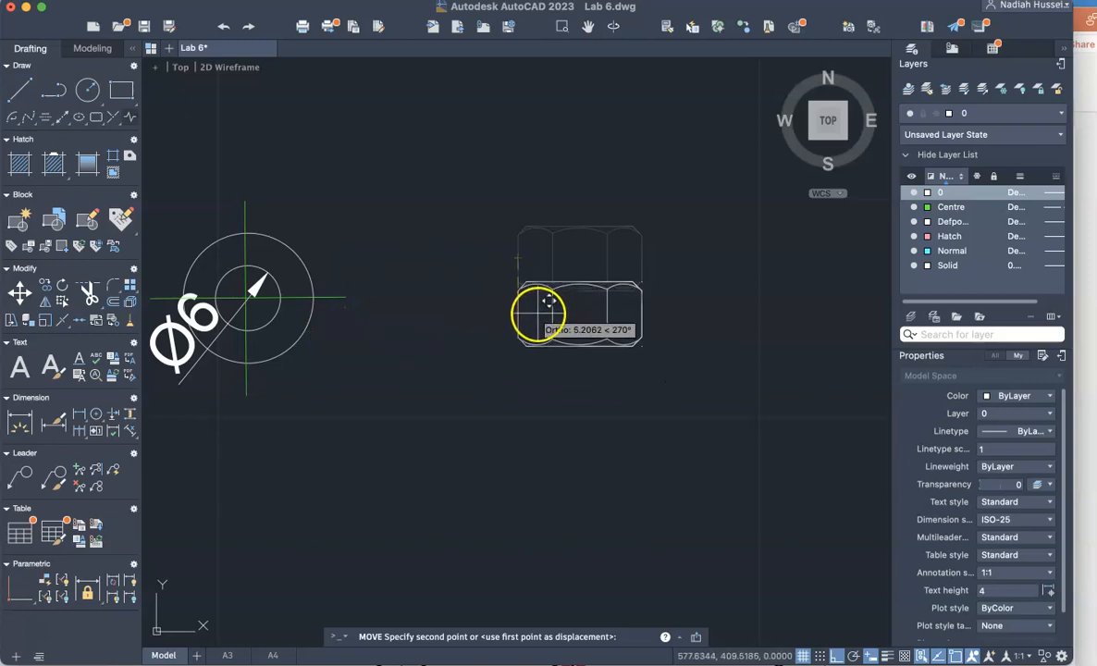
pyautogui.click(538, 302)
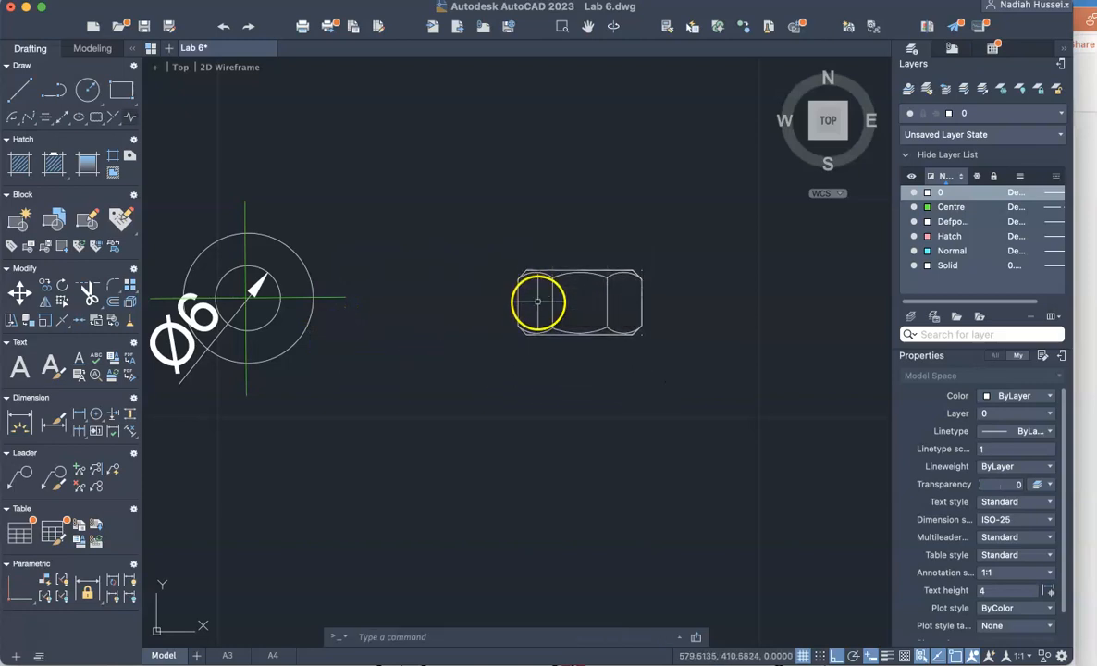
# Switch to the Lab 6 PowerPoint slides and examine the Part 11 M6 Stopper Bolt drawing on slide 6
pyautogui.click(818, 435)
pyautogui.click(717, 390)
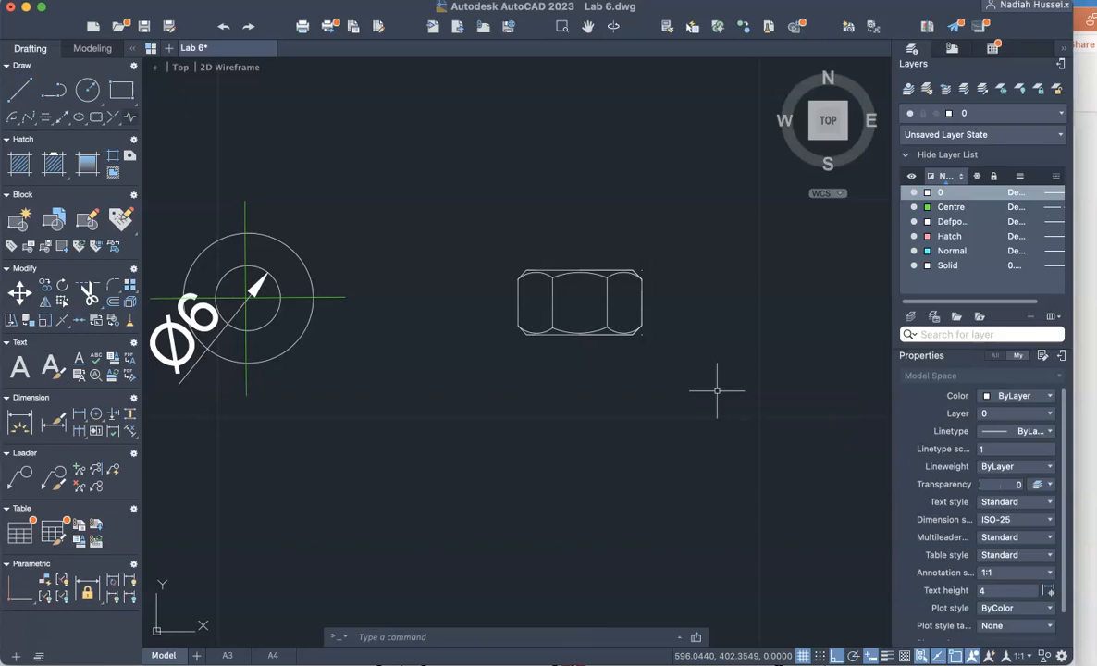
pyautogui.hotkey('ctrl', 'Up')
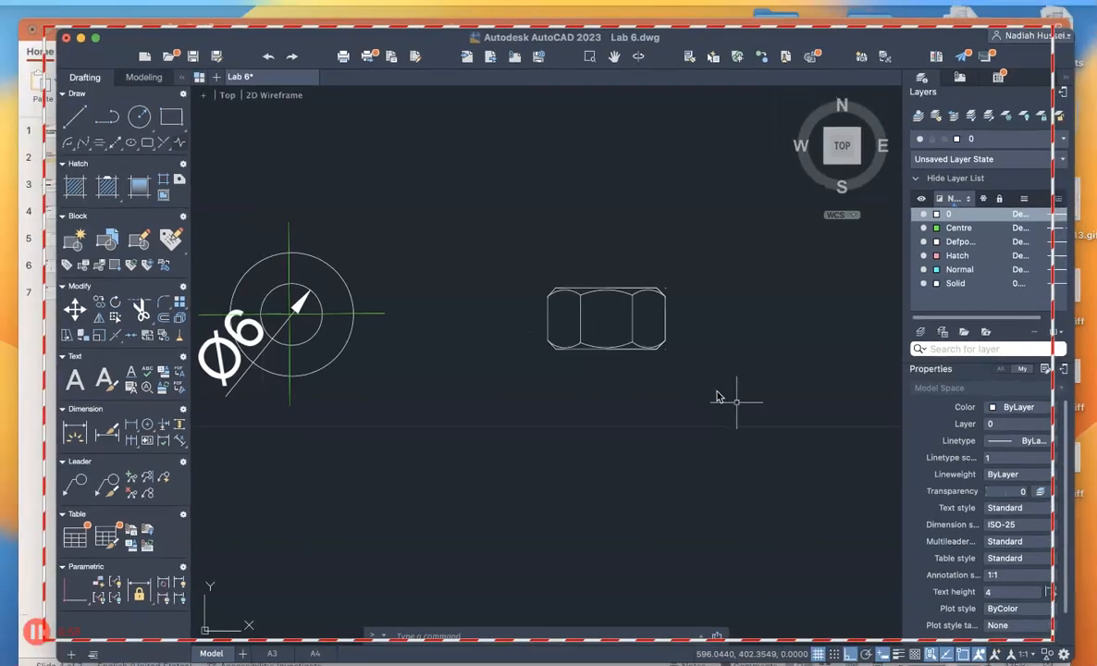
pyautogui.click(453, 335)
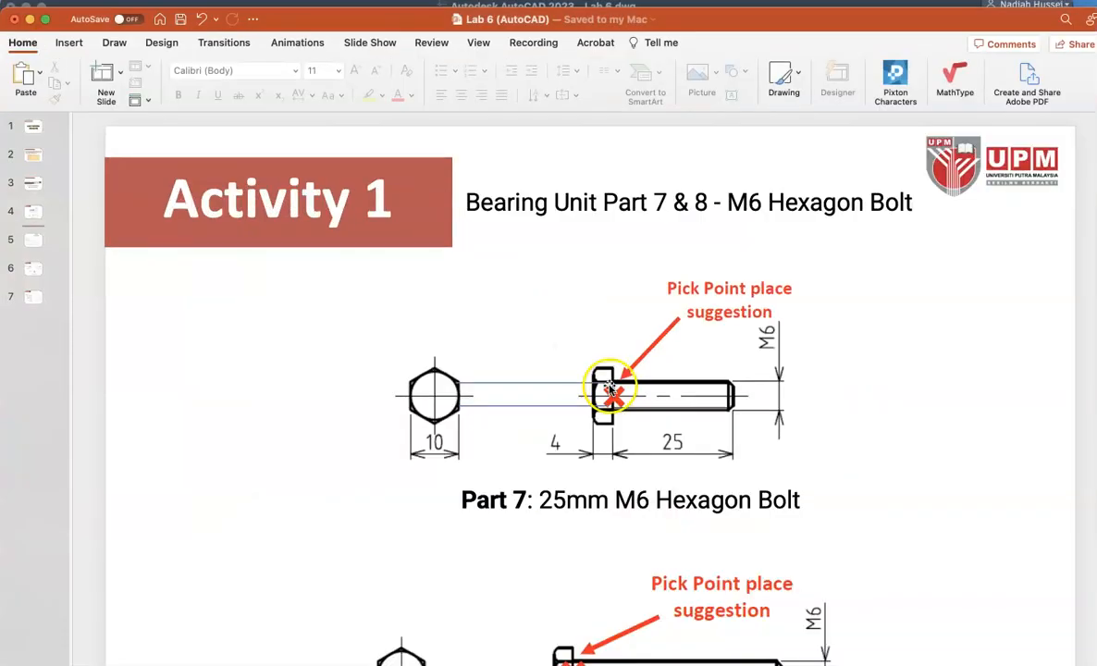
pyautogui.click(578, 436)
pyautogui.scroll(-2, 574, 443)
pyautogui.scroll(-3, 573, 442)
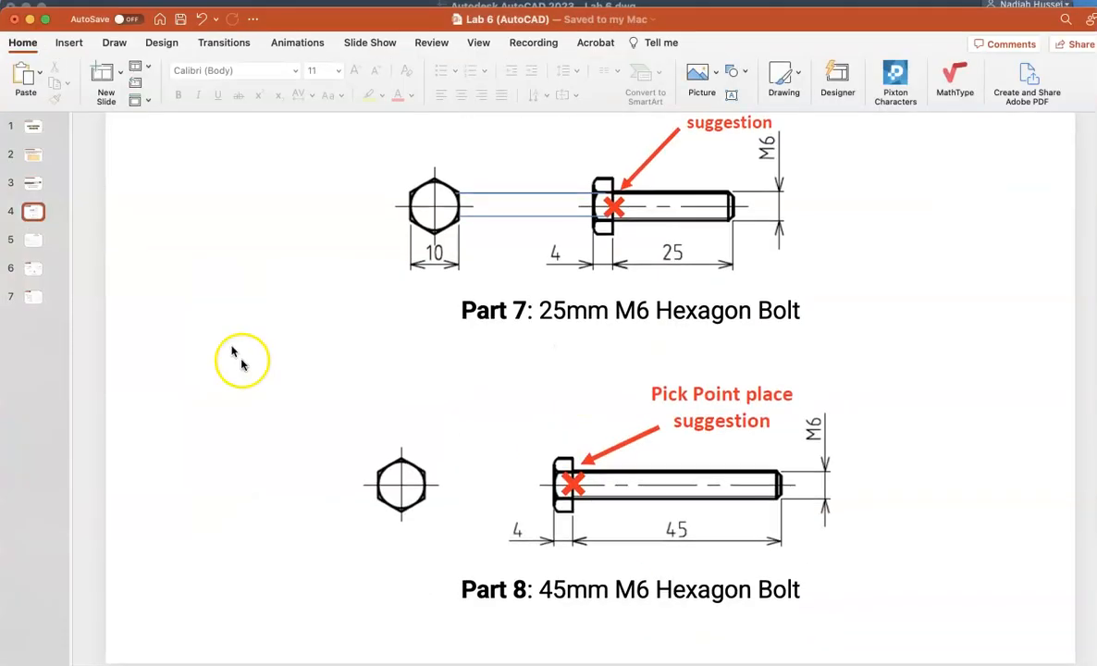
pyautogui.click(34, 245)
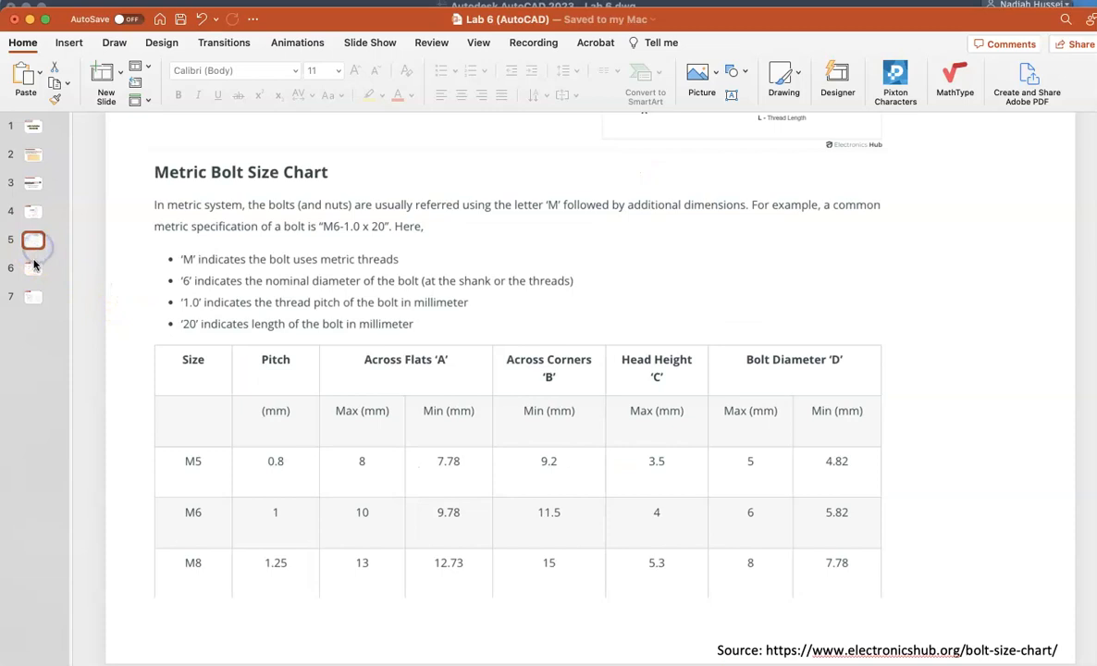
pyautogui.click(34, 267)
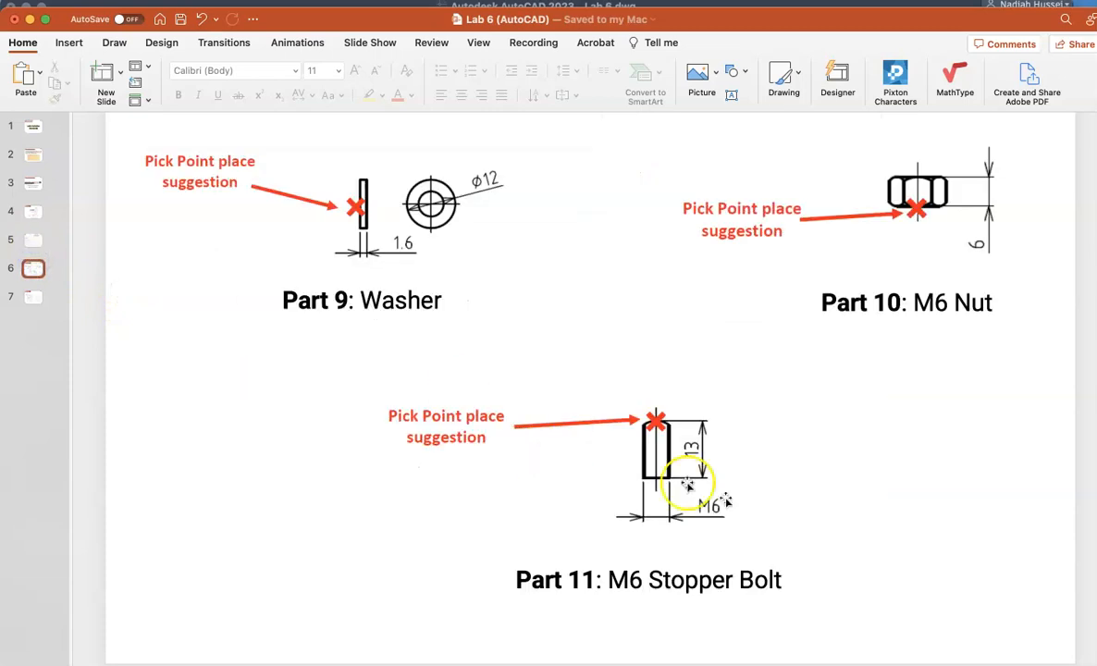